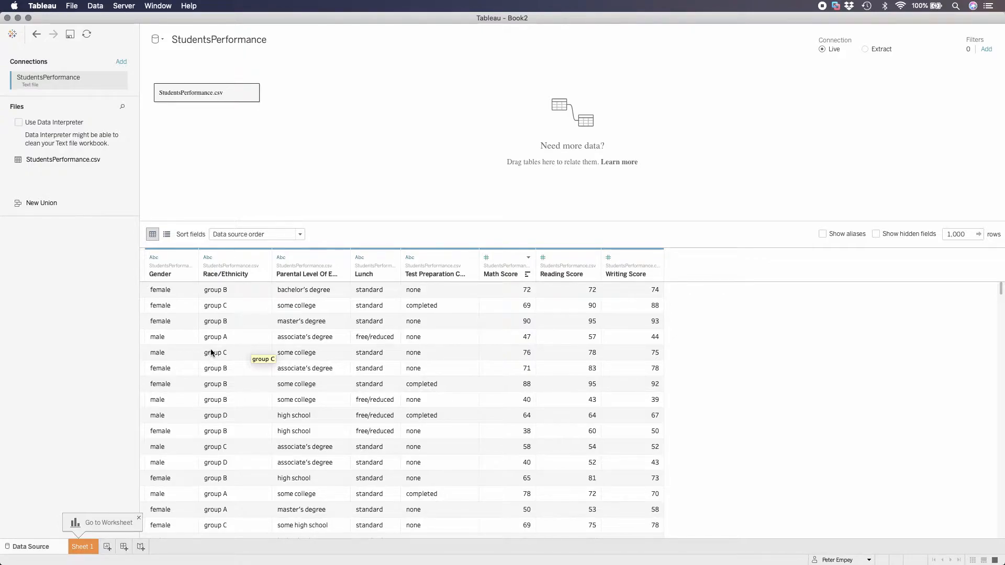
# Open the first worksheet and rename it as Default
pyautogui.click(88, 552)
pyautogui.rightClick(89, 552)
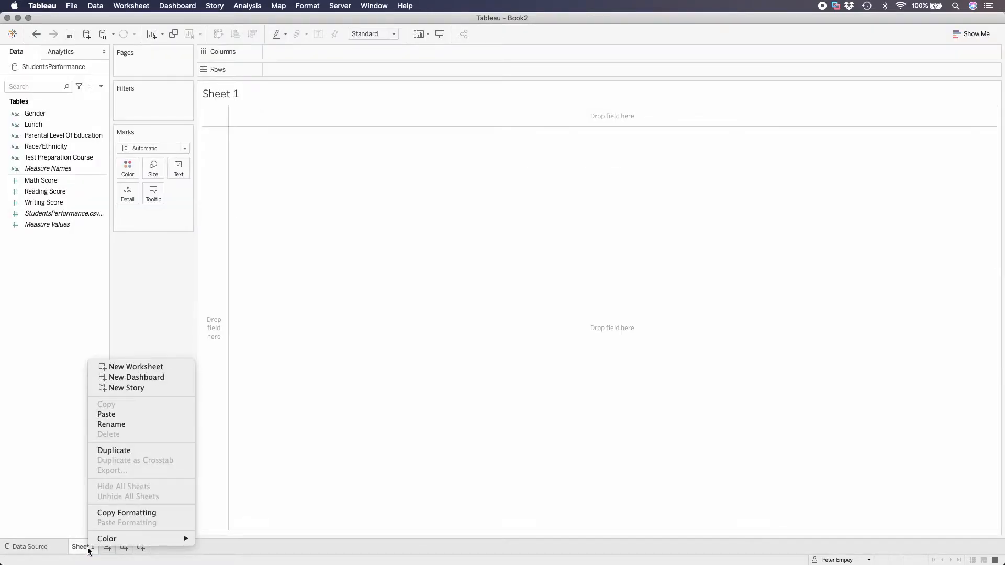
pyautogui.click(116, 426)
pyautogui.write('Default')
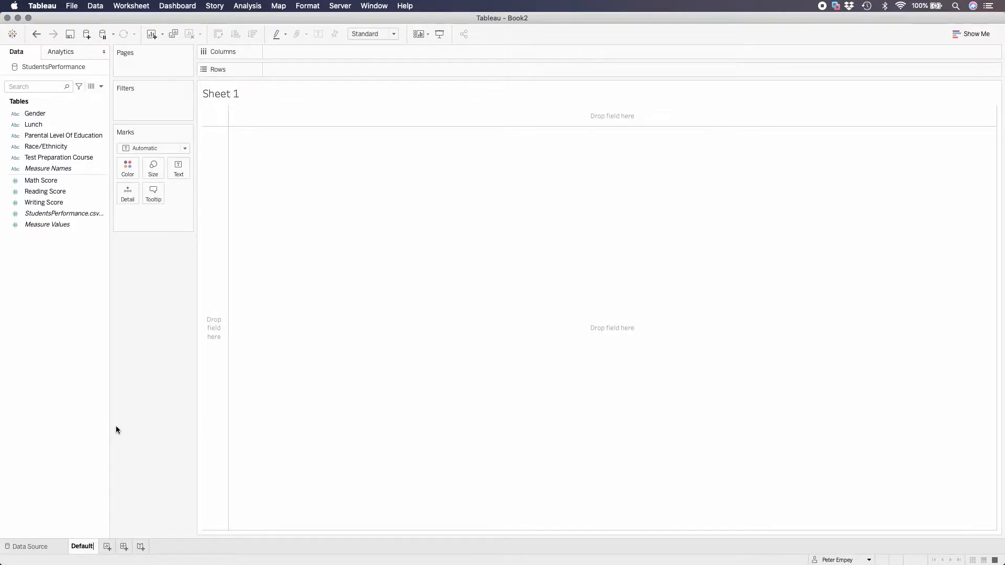
pyautogui.press('Return')
# Build a pie chart colored by Race/Ethnicity and fit it to the entire view
pyautogui.click(186, 149)
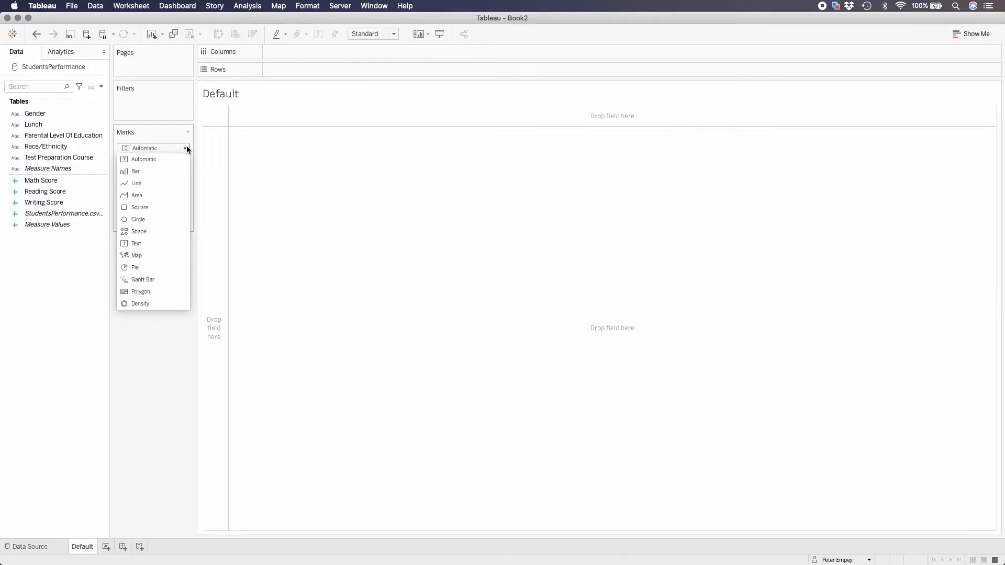
pyautogui.click(147, 268)
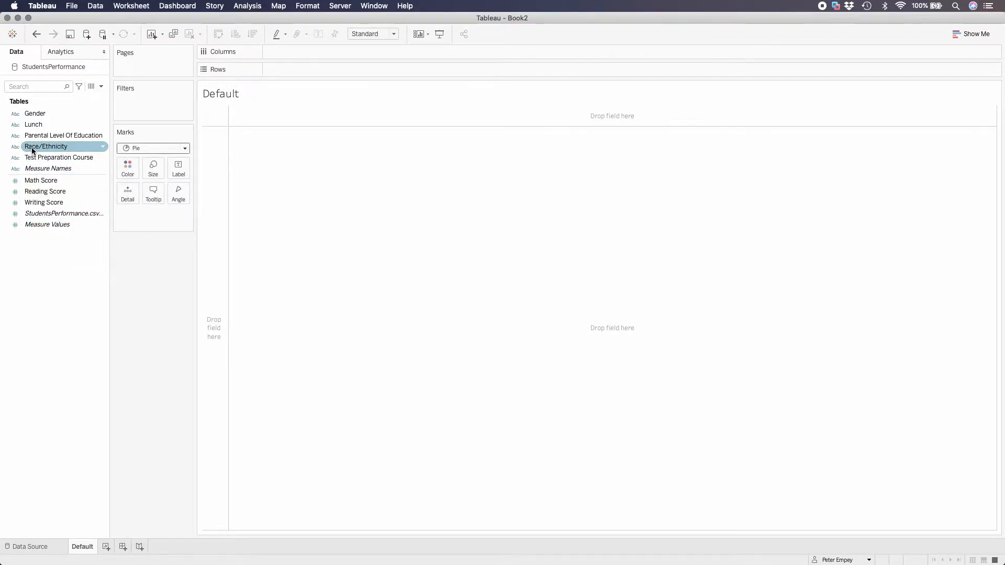
pyautogui.moveTo(32, 151); pyautogui.dragTo(125, 171)
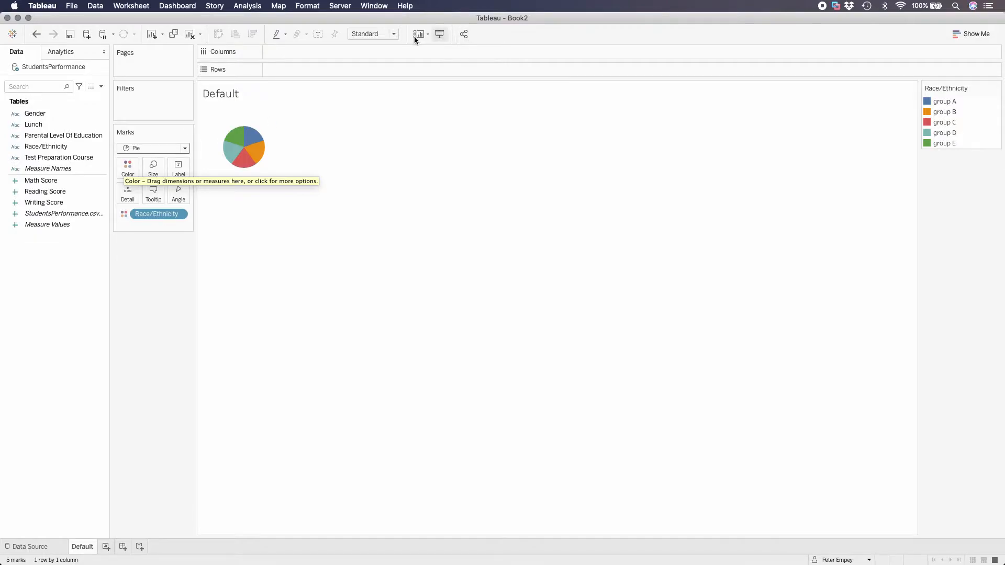
pyautogui.click(394, 34)
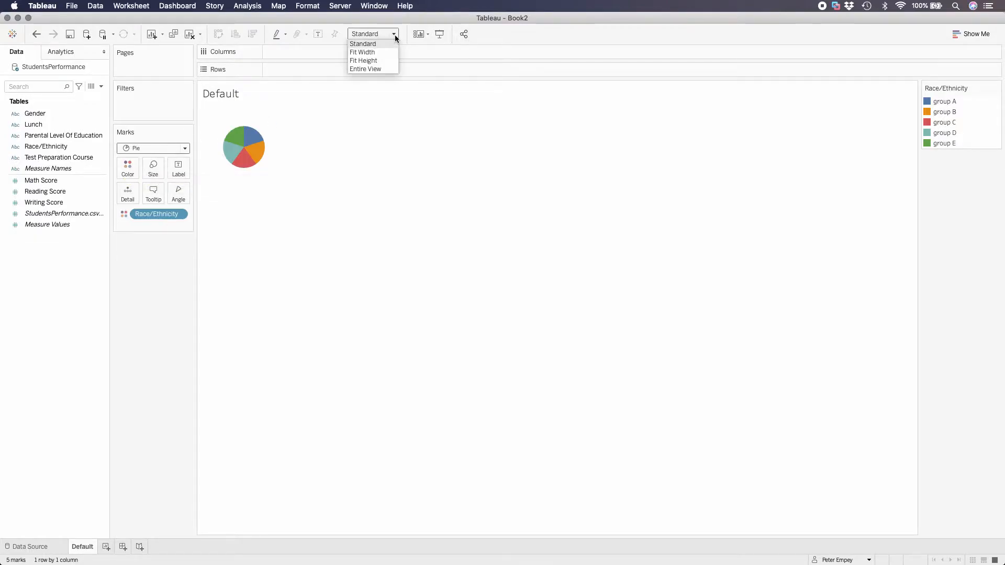
pyautogui.click(385, 69)
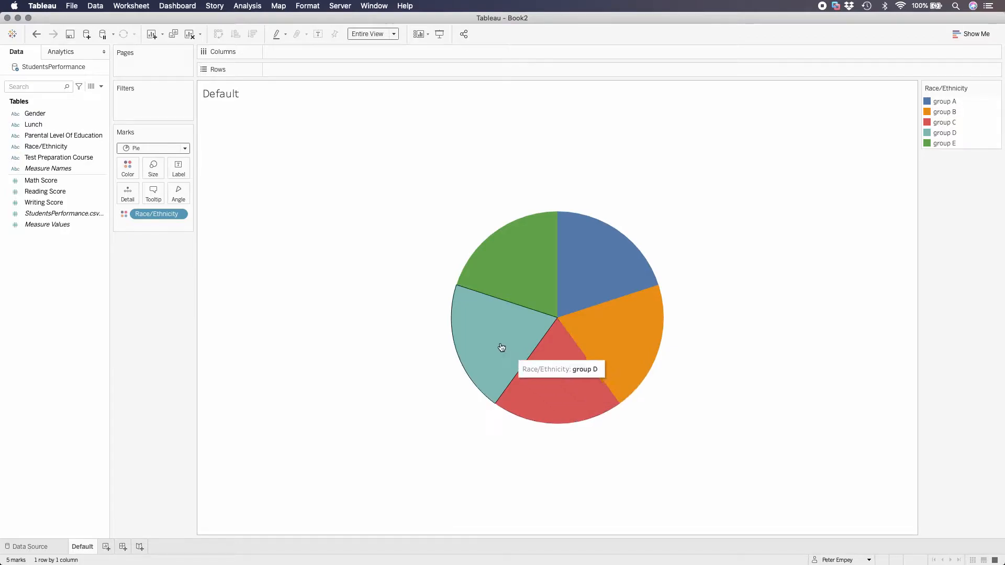
# Set the pie slice angles by the count of StudentsPerformance.csv records
pyautogui.click(39, 191)
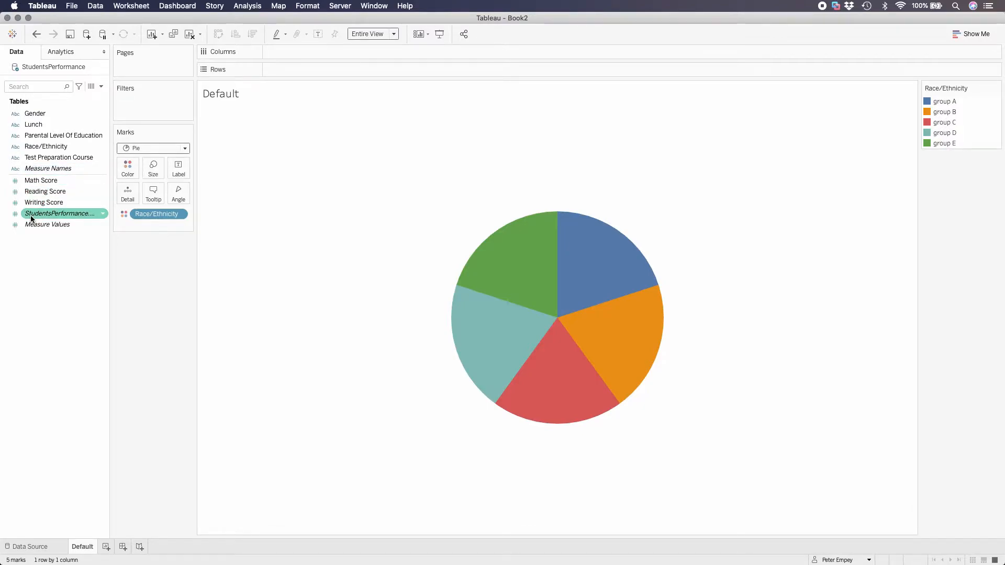
pyautogui.moveTo(31, 219)
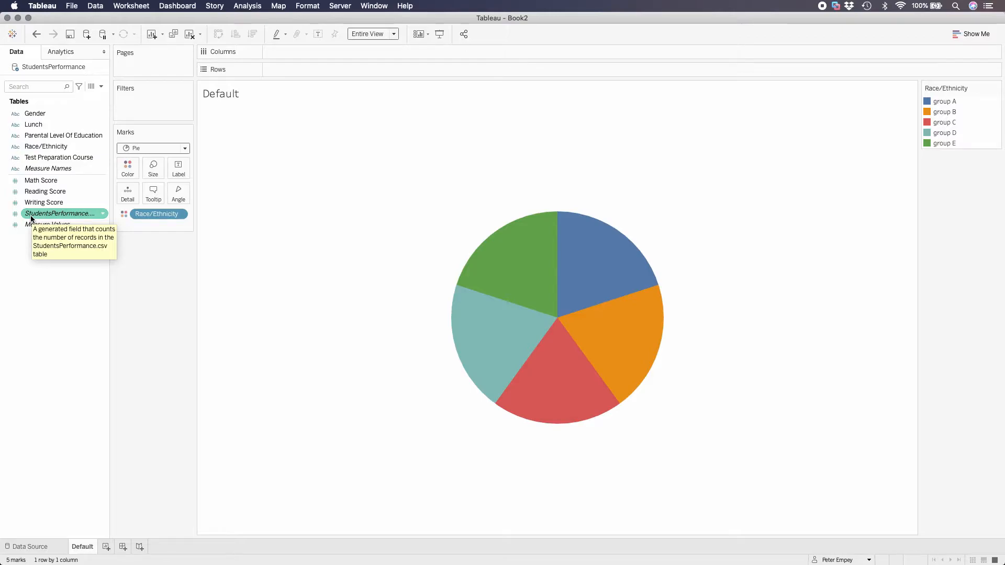
pyautogui.click(33, 216)
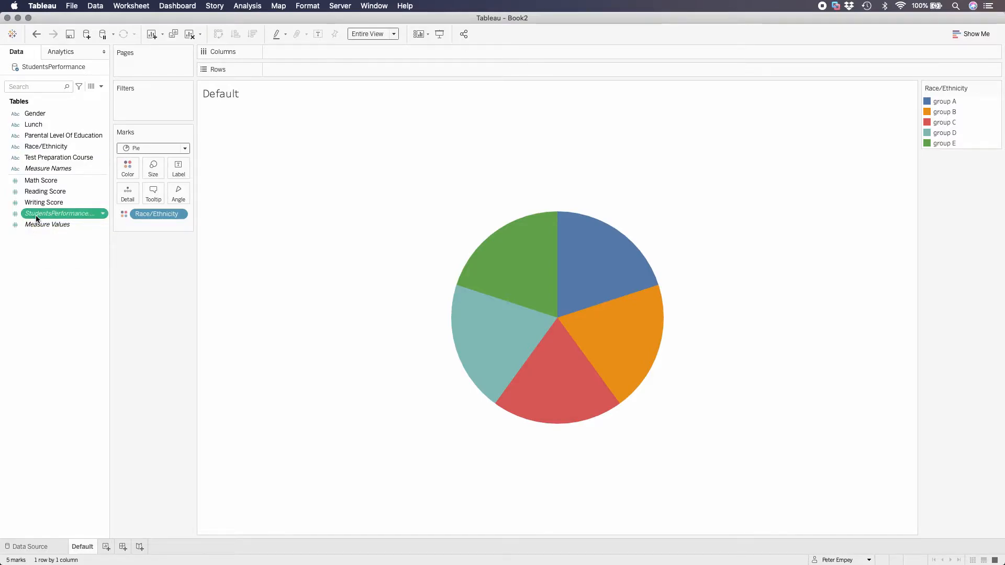
pyautogui.moveTo(37, 219); pyautogui.dragTo(180, 195)
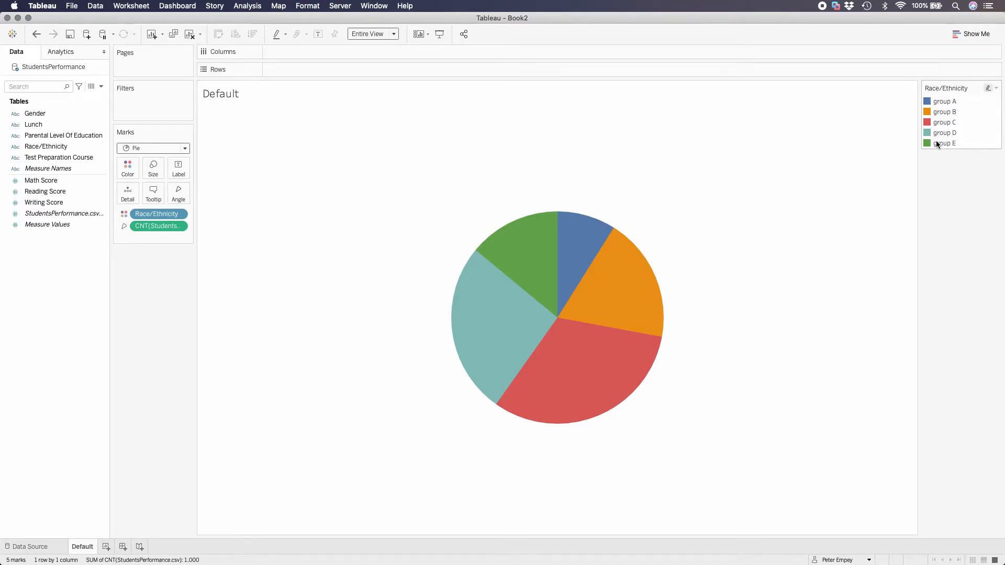
pyautogui.moveTo(523, 262)
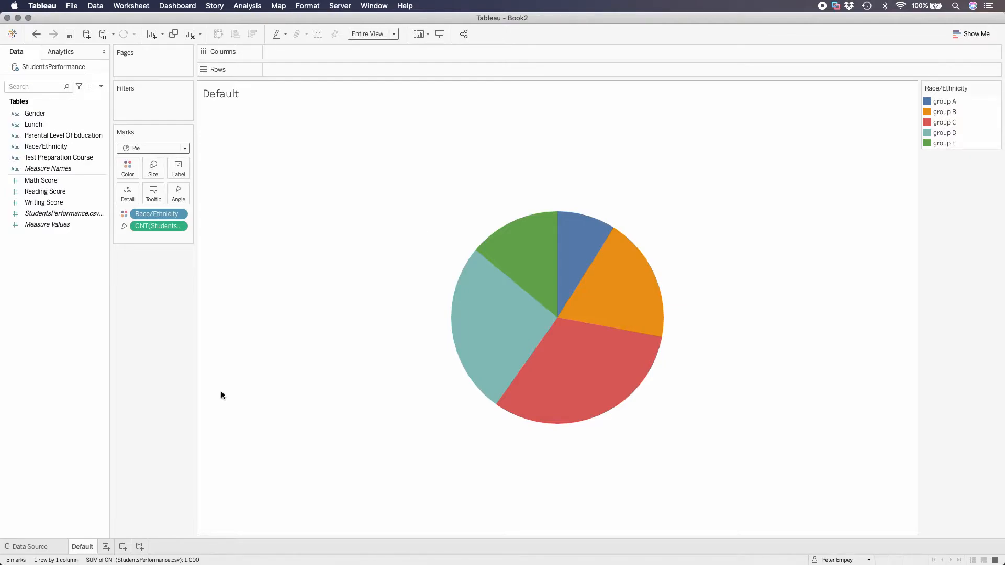
# Duplicate the Default sheet and sort Race/Ethnicity in the copy by field, ascending by the count of StudentsPerformance.csv
pyautogui.rightClick(86, 547)
pyautogui.click(122, 445)
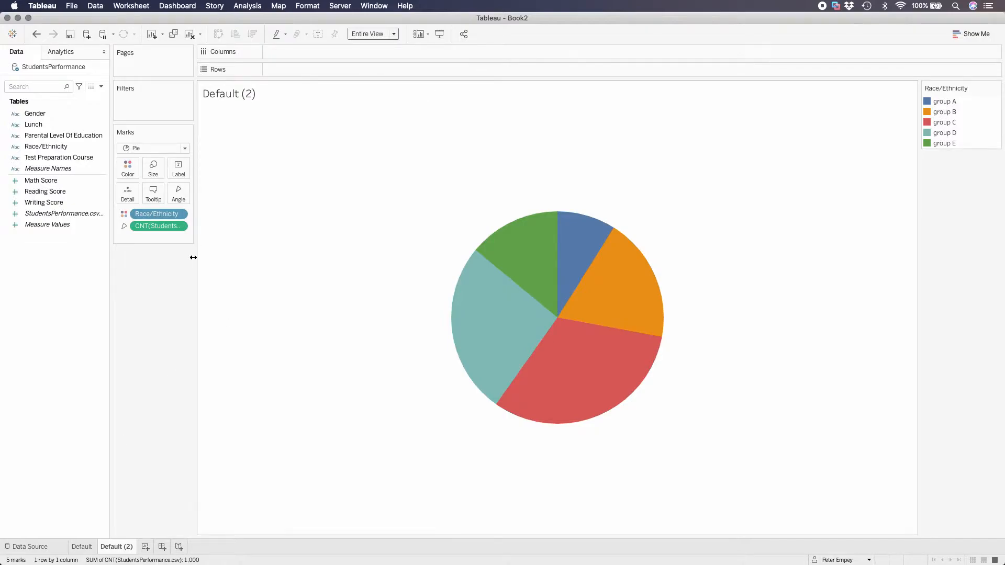
pyautogui.click(180, 214)
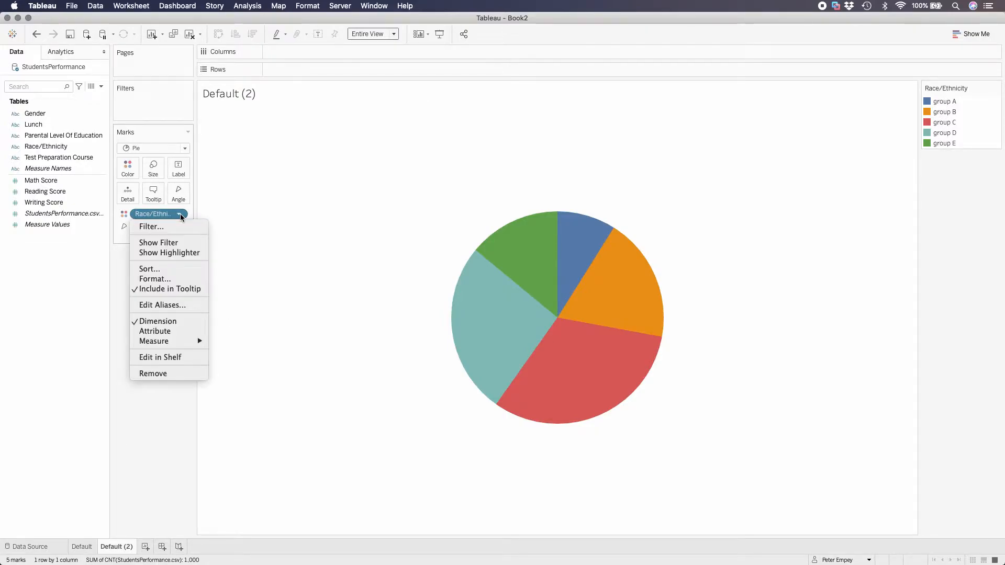
pyautogui.click(148, 270)
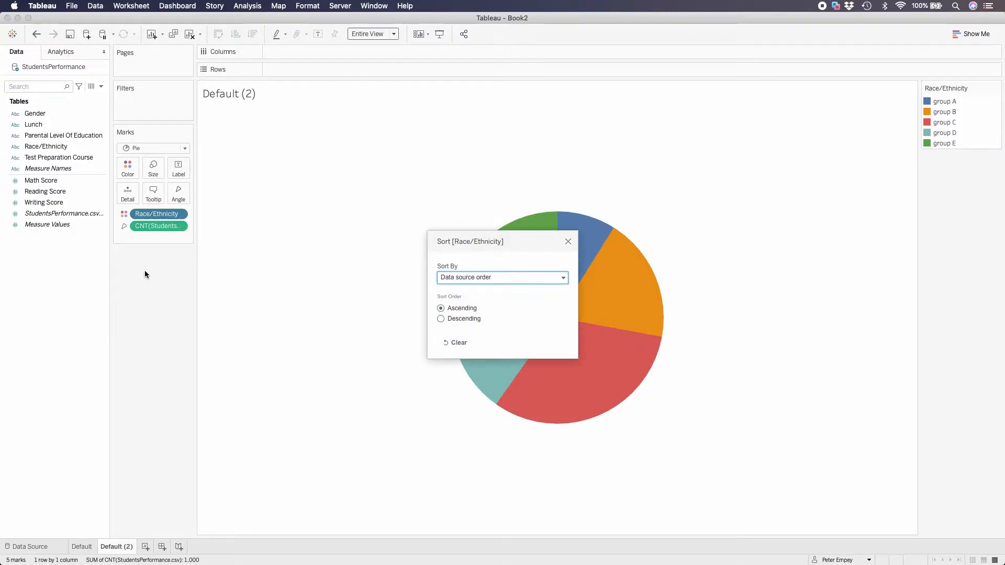
pyautogui.click(519, 282)
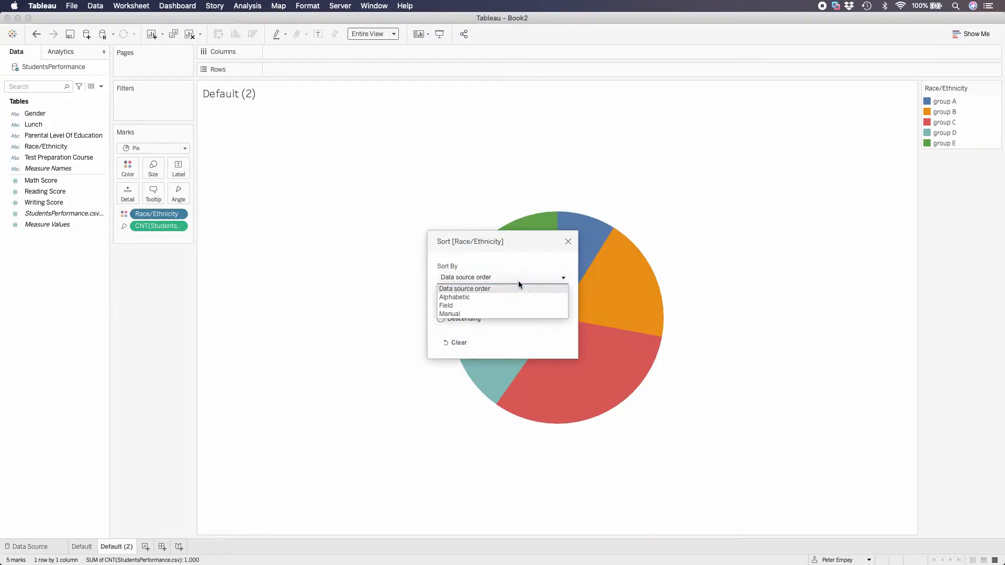
pyautogui.click(473, 306)
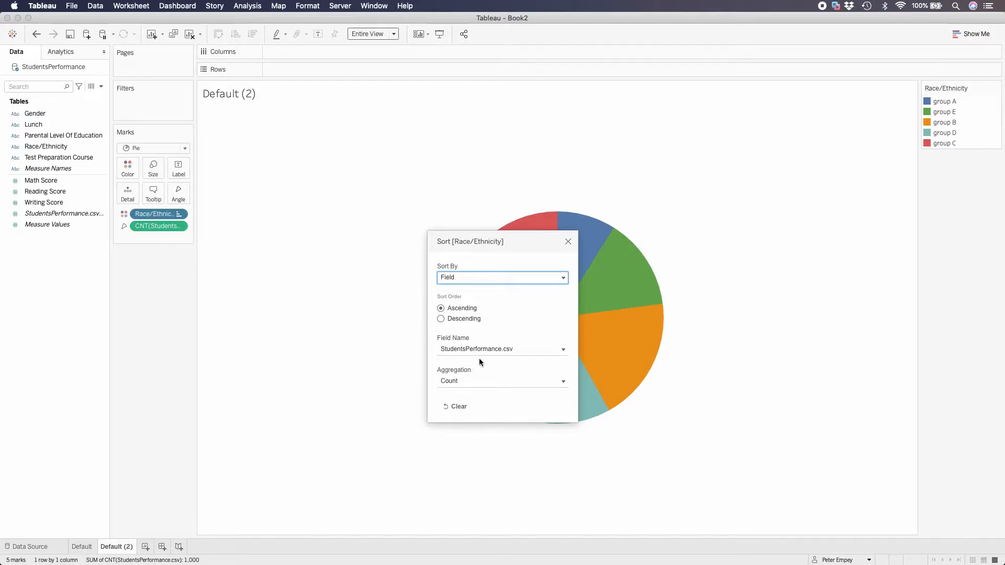
pyautogui.moveTo(515, 242); pyautogui.dragTo(364, 227)
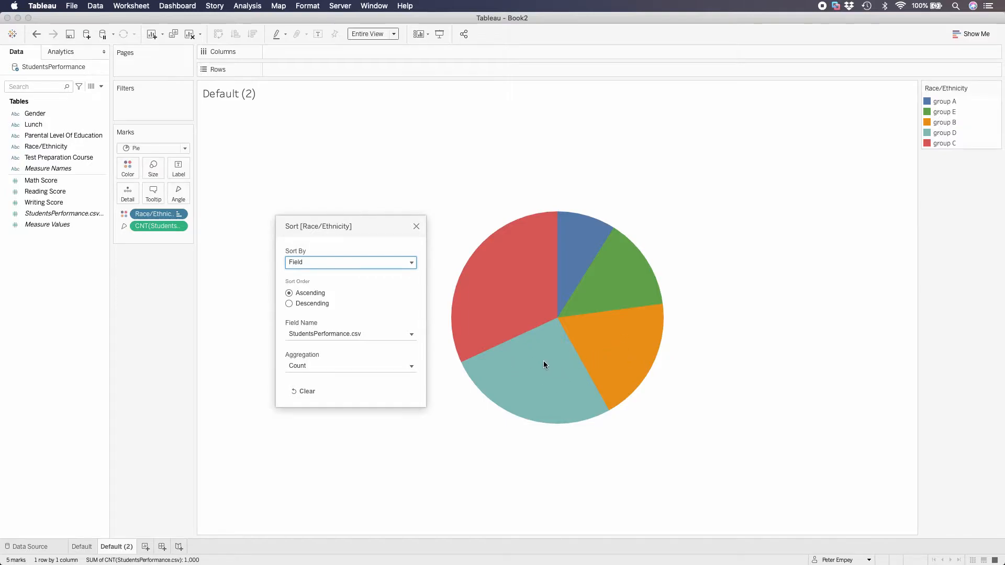
pyautogui.click(416, 227)
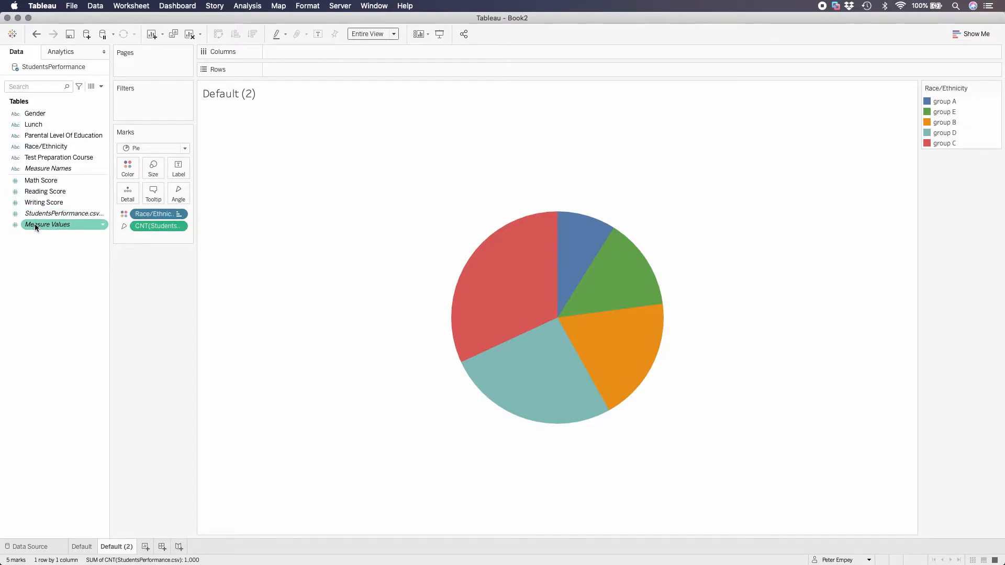
# Label the pie slices with the count of StudentsPerformance.csv records
pyautogui.moveTo(35, 214); pyautogui.dragTo(178, 169)
pyautogui.moveTo(178, 171); pyautogui.dragTo(179, 171)
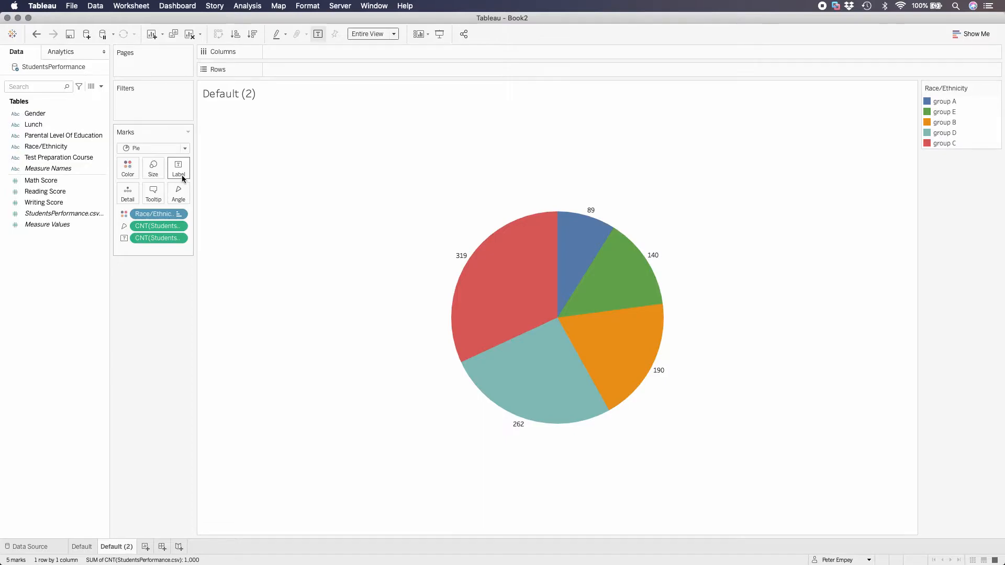
pyautogui.moveTo(527, 411)
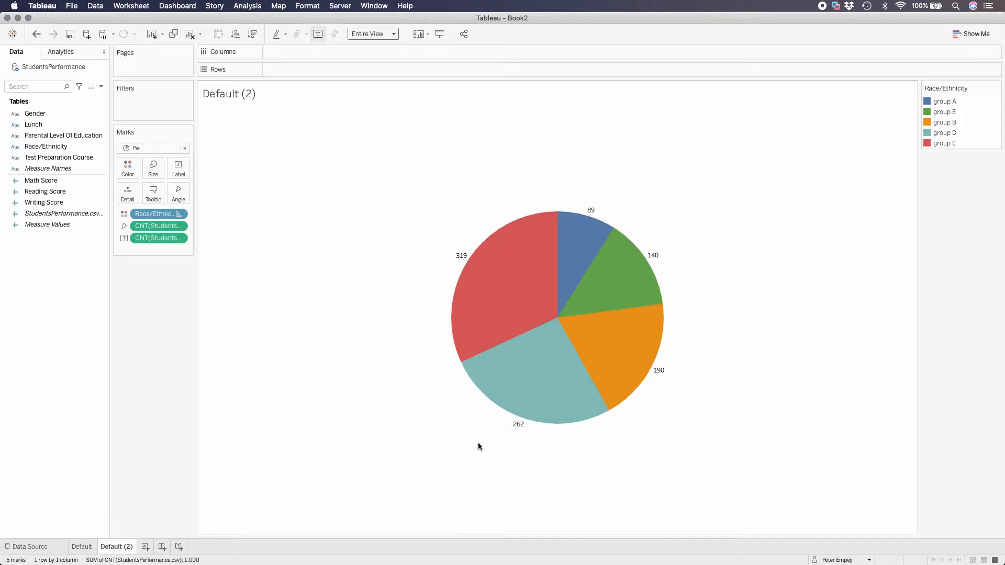
pyautogui.moveTo(546, 297)
pyautogui.moveTo(586, 269)
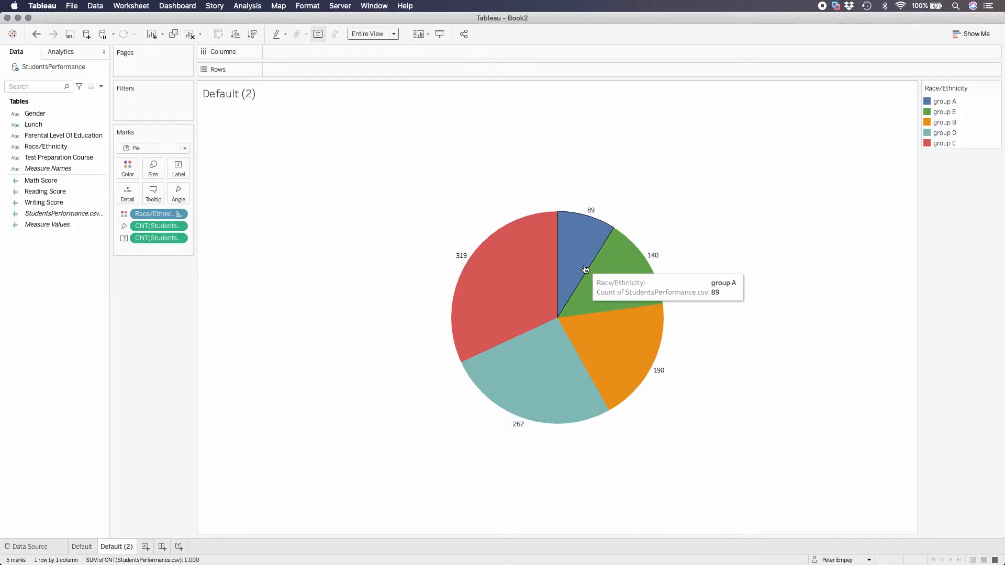
# Move the count labels of groups A, E, B, D and C inside their own pie slices
pyautogui.click(586, 240)
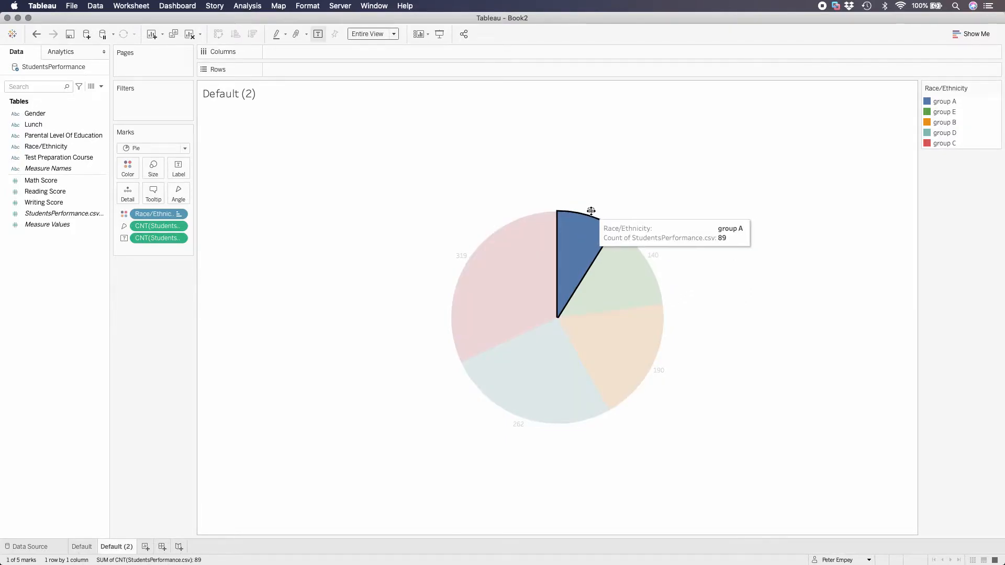
pyautogui.moveTo(583, 225); pyautogui.dragTo(576, 243)
pyautogui.click(588, 302)
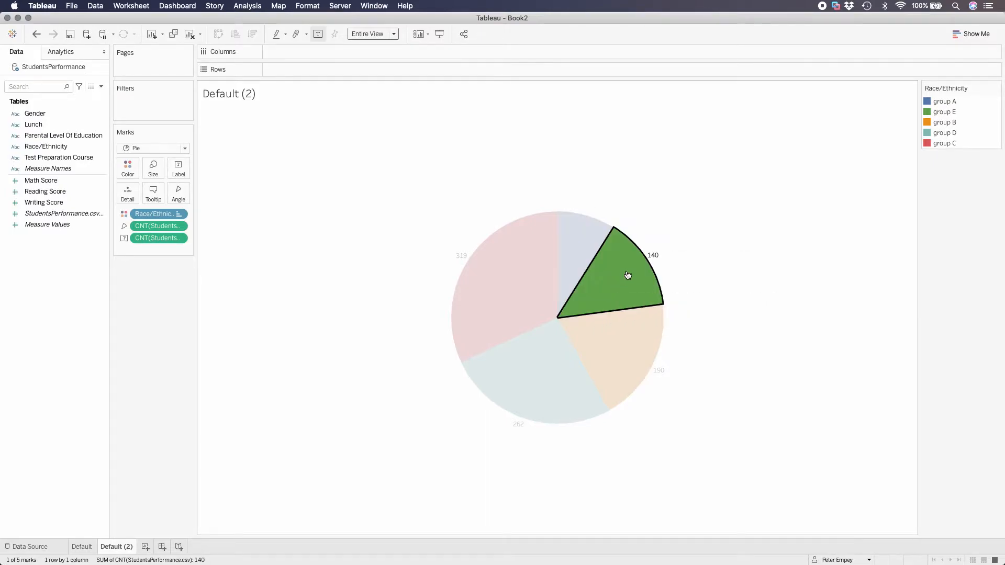
pyautogui.moveTo(653, 255); pyautogui.dragTo(619, 277)
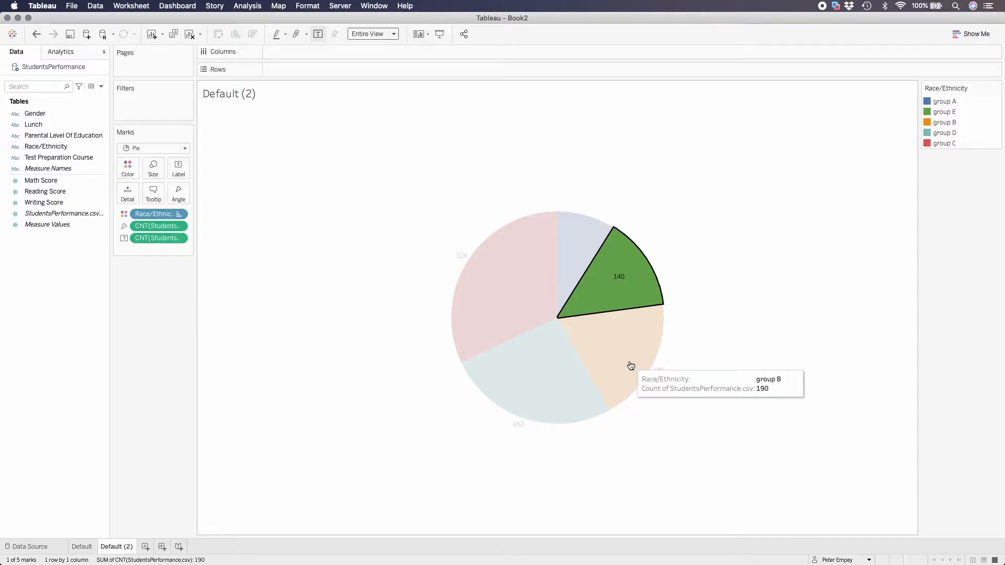
pyautogui.click(659, 375)
pyautogui.moveTo(658, 372); pyautogui.dragTo(622, 352)
pyautogui.click(541, 387)
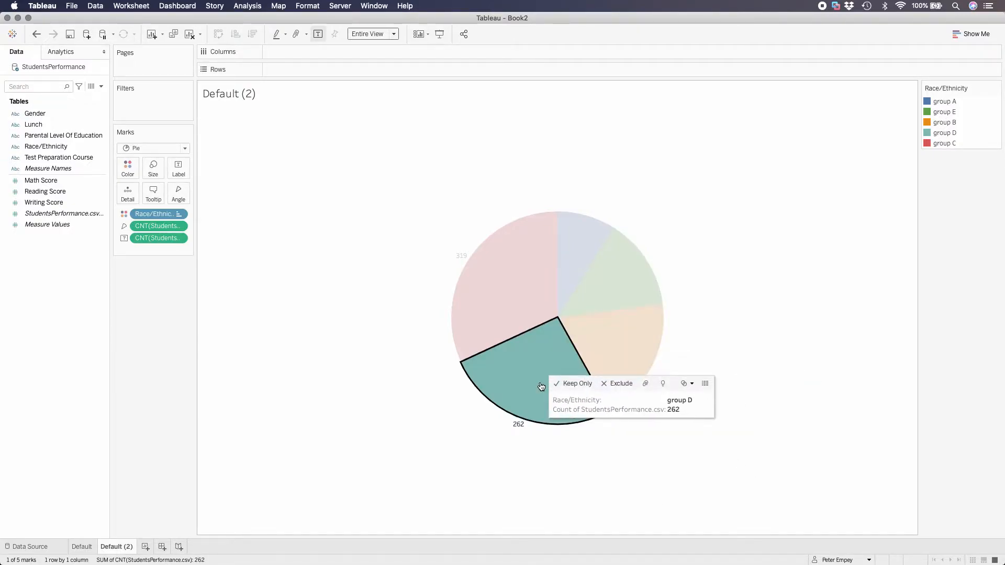
pyautogui.moveTo(518, 424); pyautogui.dragTo(532, 384)
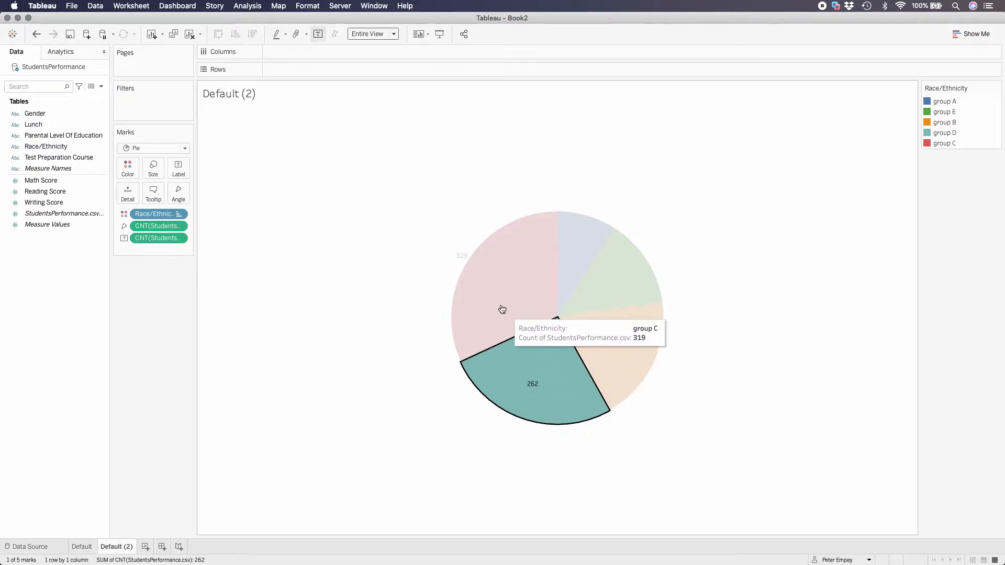
pyautogui.moveTo(460, 256); pyautogui.dragTo(501, 289)
pyautogui.click(430, 319)
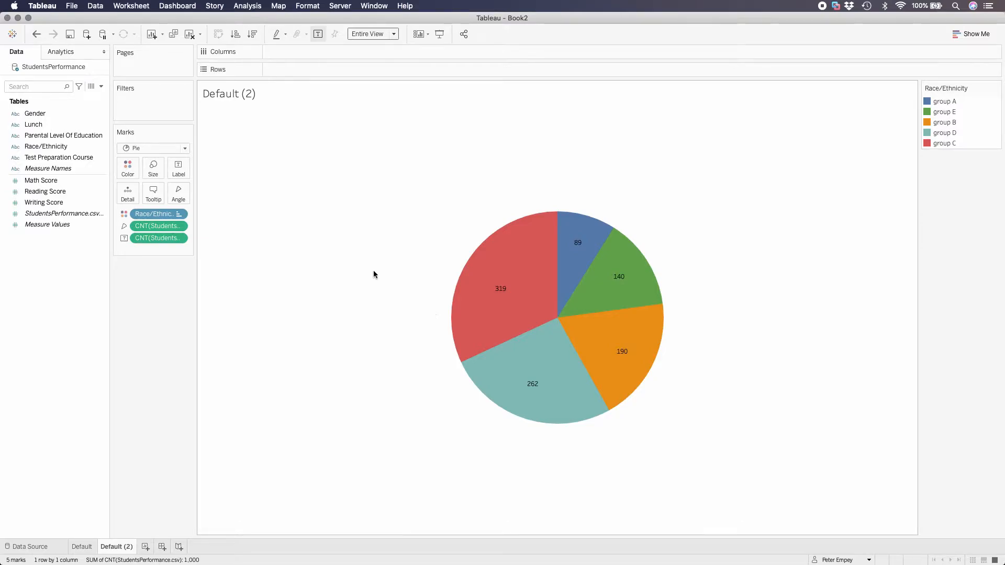
# Format the pie chart's labels with font size 18 and white text
pyautogui.click(177, 172)
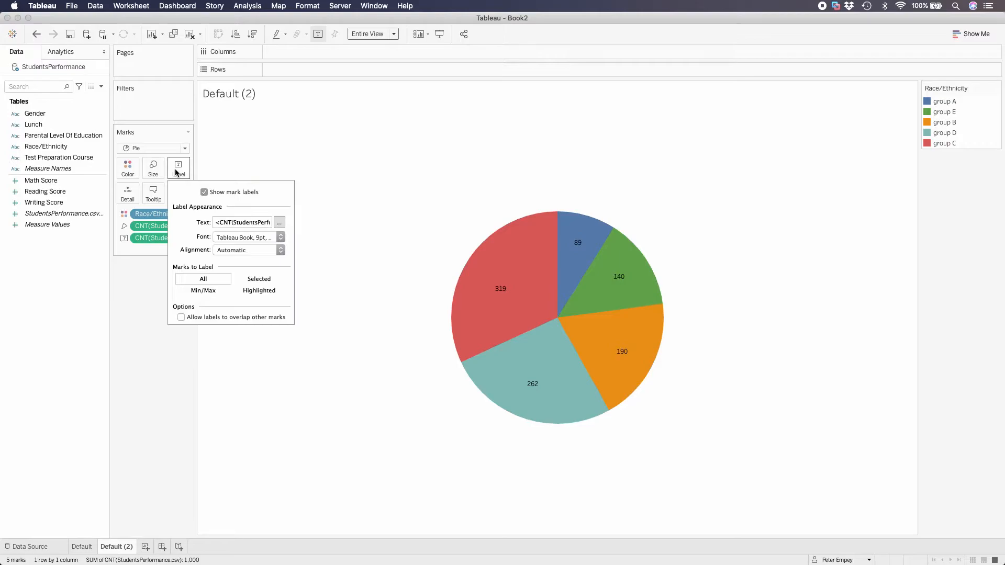
pyautogui.click(281, 241)
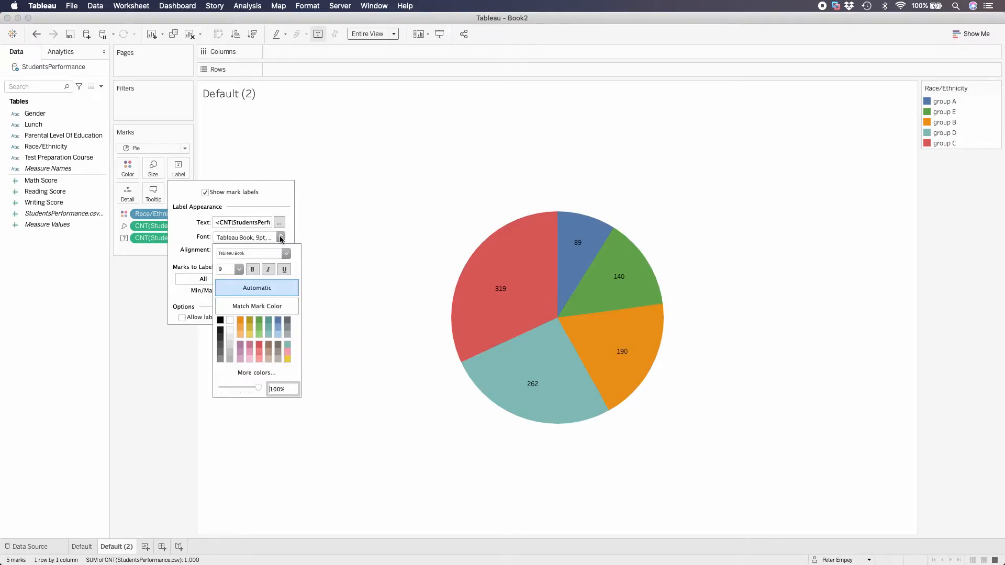
pyautogui.click(239, 269)
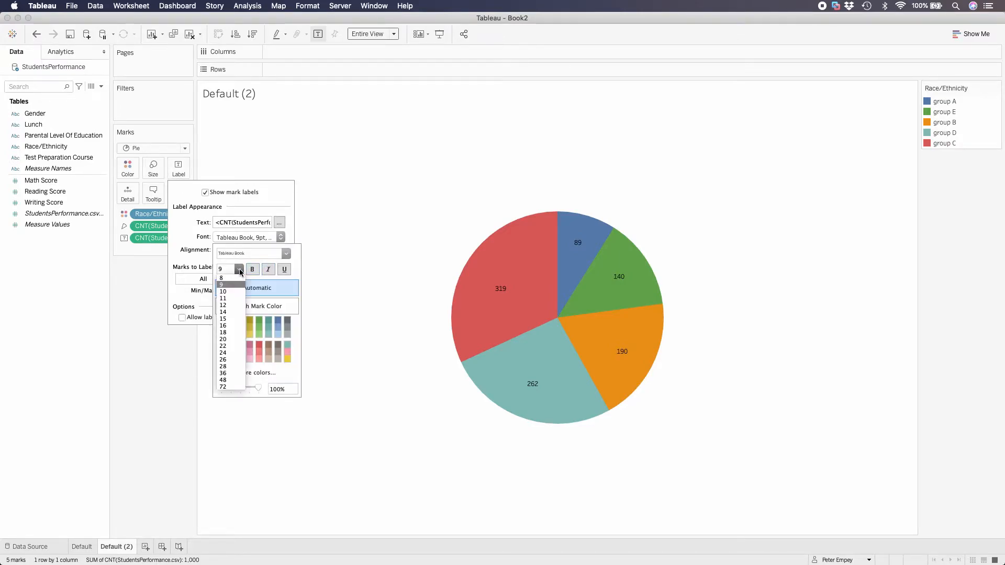
pyautogui.click(233, 332)
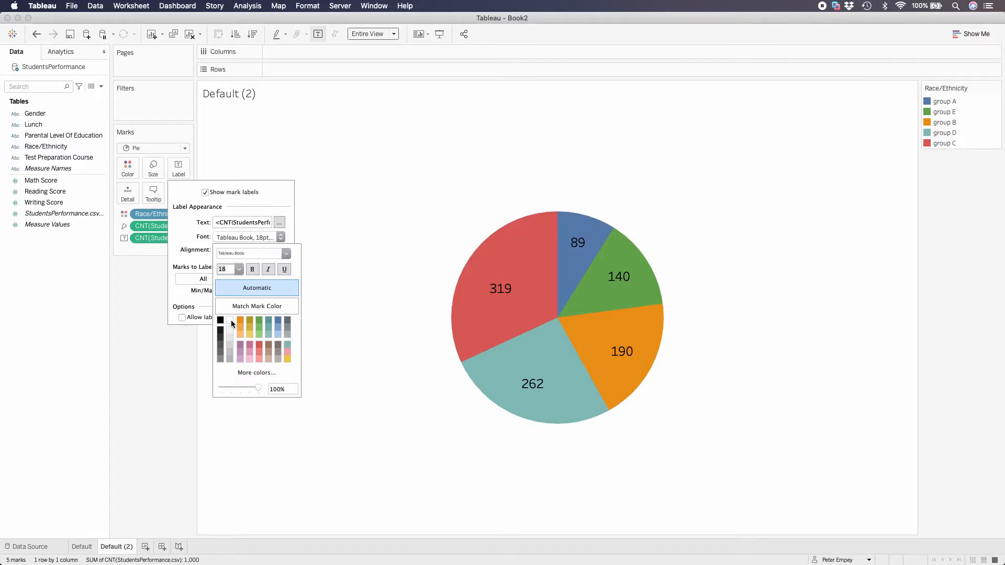
pyautogui.click(232, 322)
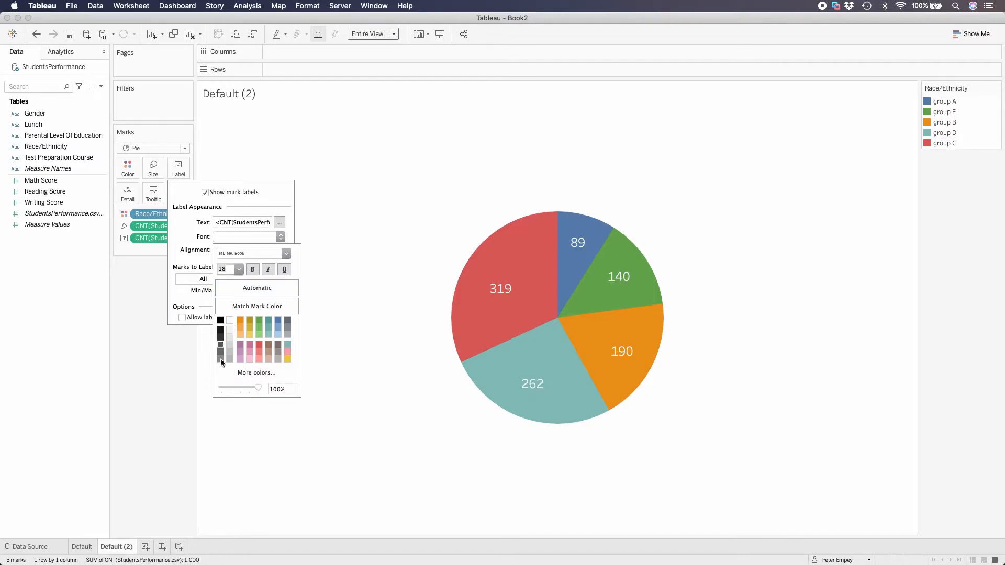
pyautogui.click(384, 445)
pyautogui.moveTo(556, 333)
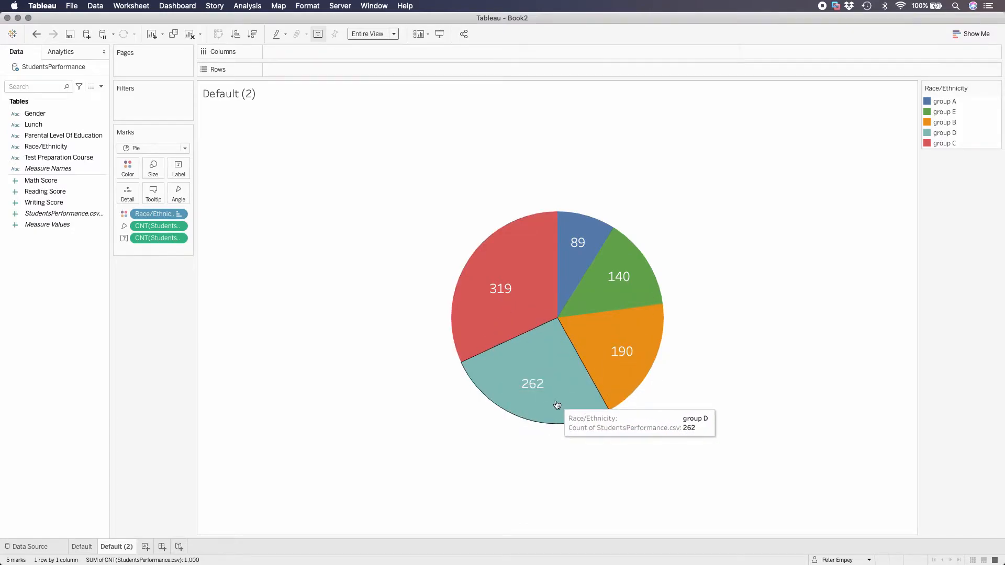
pyautogui.moveTo(581, 299)
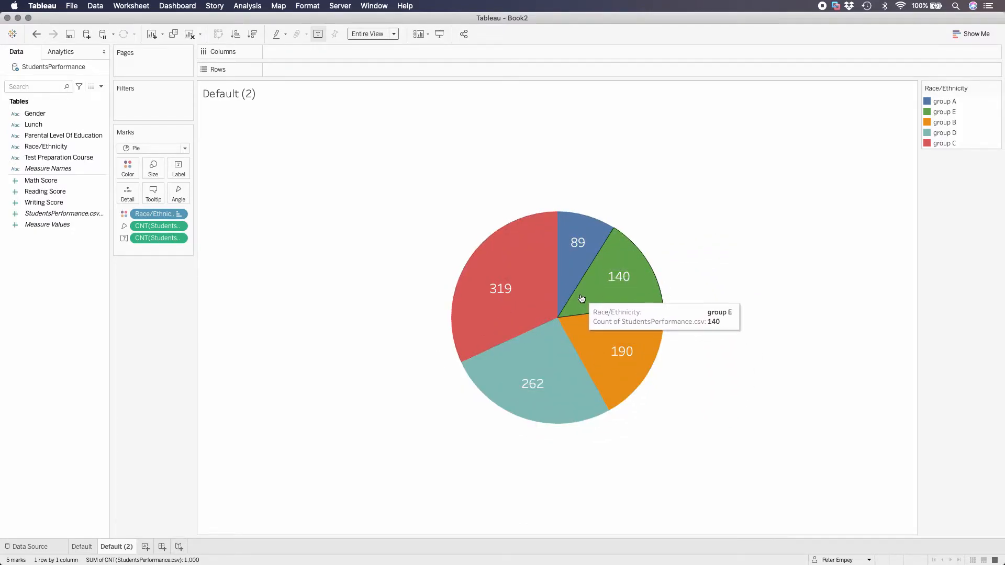
pyautogui.moveTo(563, 406)
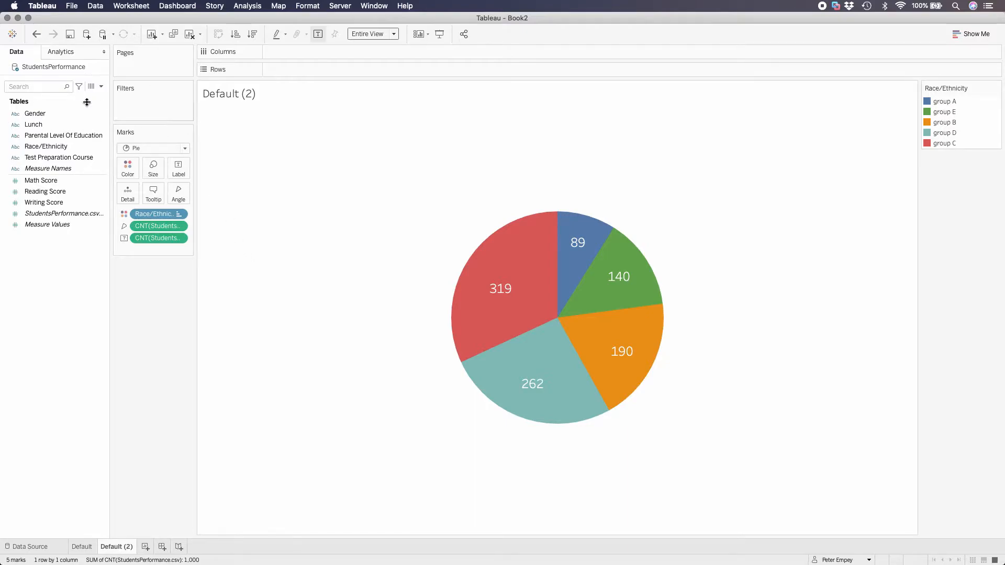
pyautogui.click(73, 136)
pyautogui.click(65, 169)
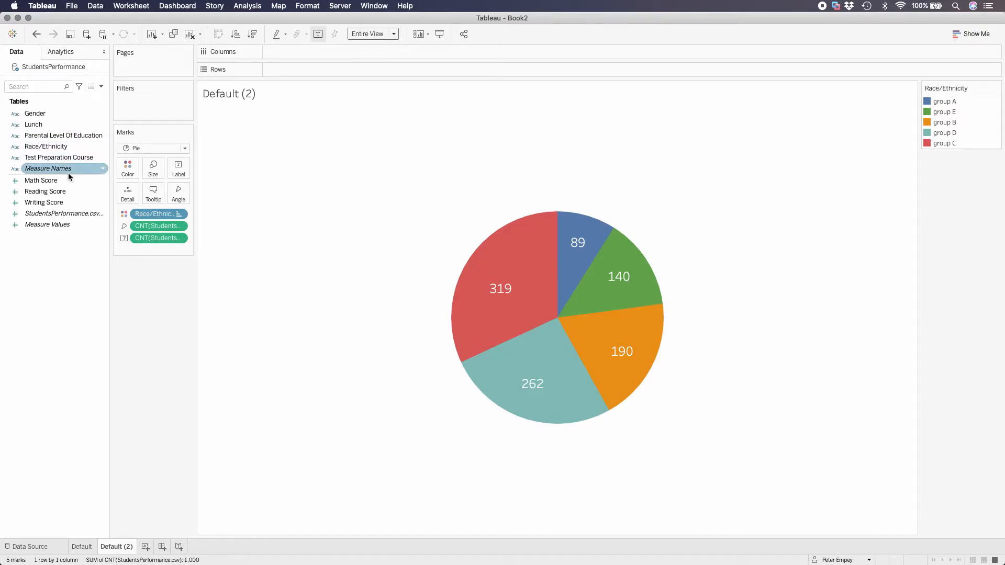
pyautogui.click(58, 192)
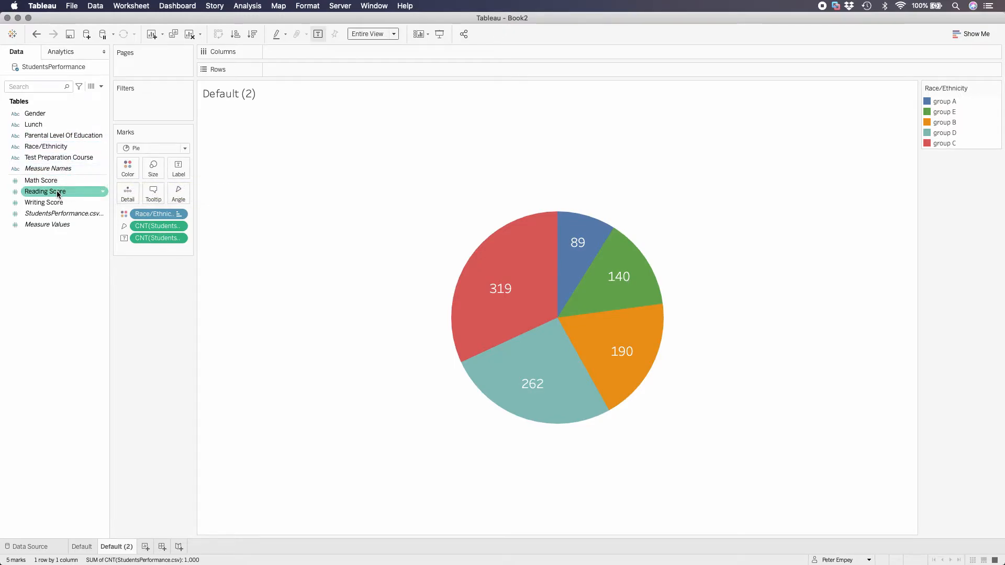
pyautogui.click(53, 169)
pyautogui.click(52, 159)
# Duplicate the Race/Ethnicity field and color the pie chart by the copy instead of the original
pyautogui.click(51, 148)
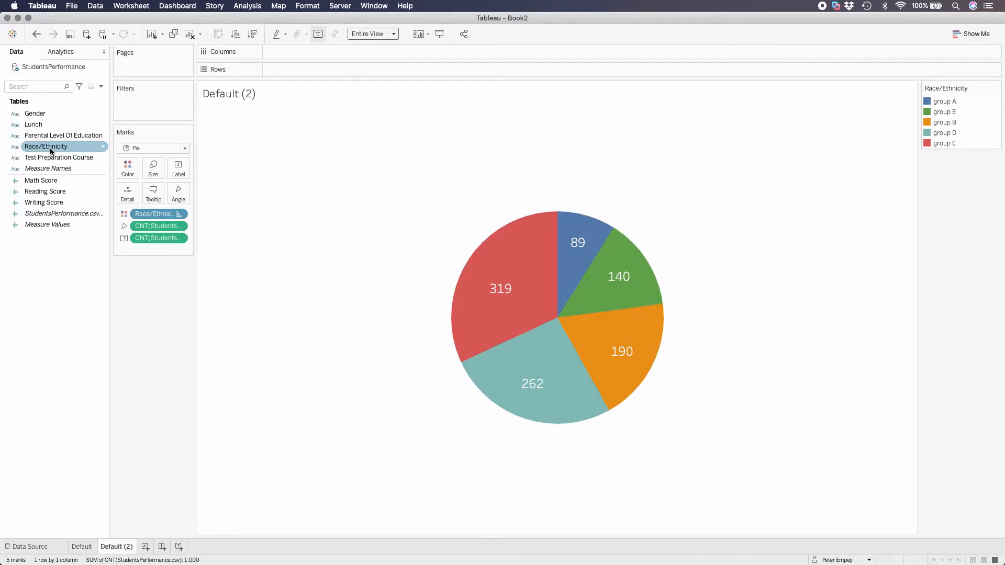
pyautogui.rightClick(51, 150)
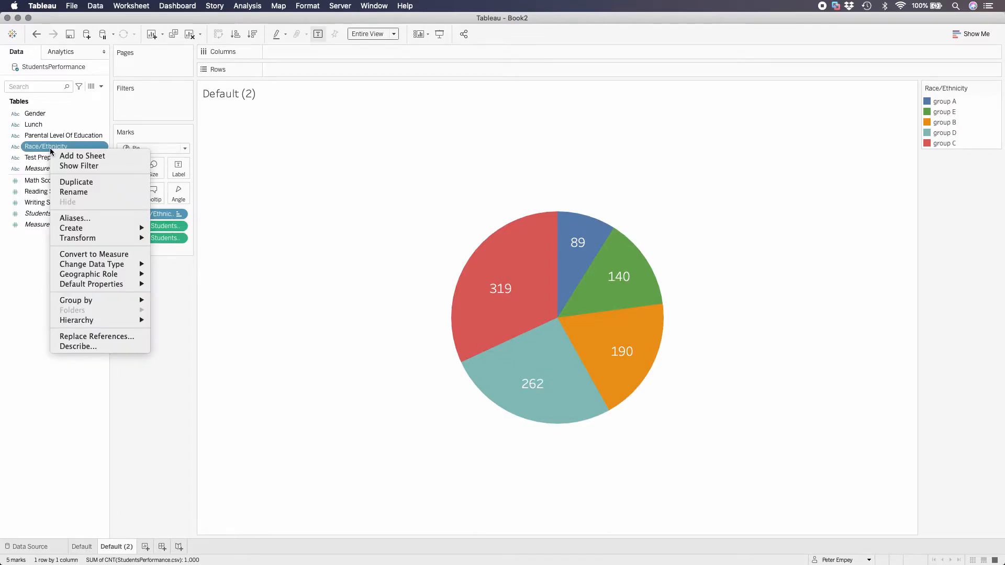
pyautogui.click(76, 182)
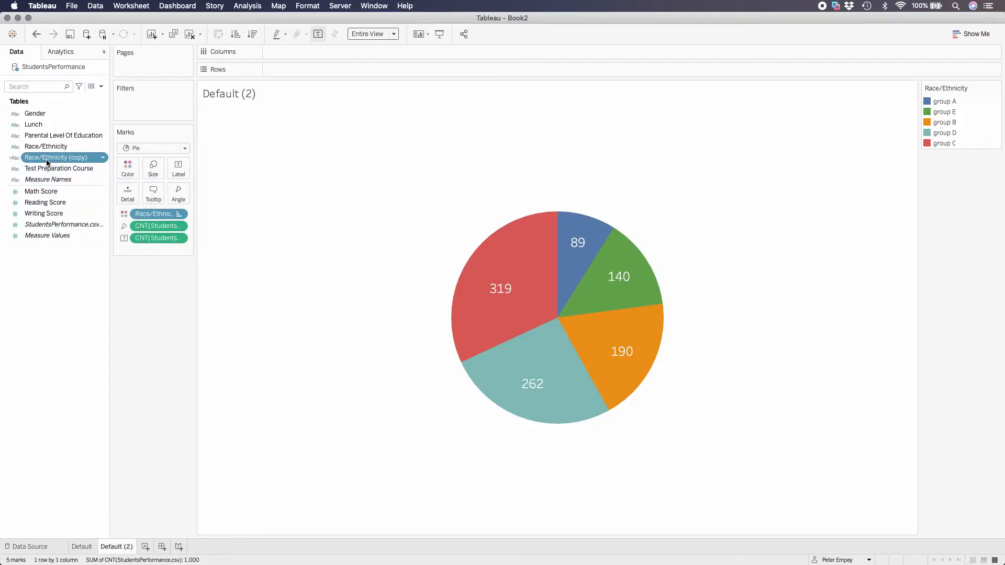
pyautogui.moveTo(47, 162); pyautogui.dragTo(127, 169)
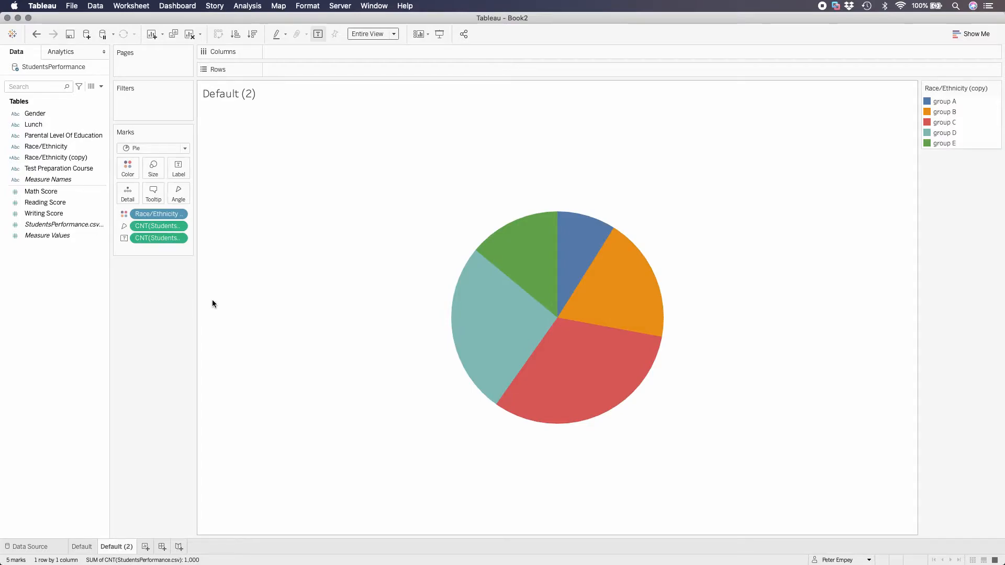
# Move the count labels of groups C, D, E, A and B inside their own pie slices
pyautogui.moveTo(611, 400)
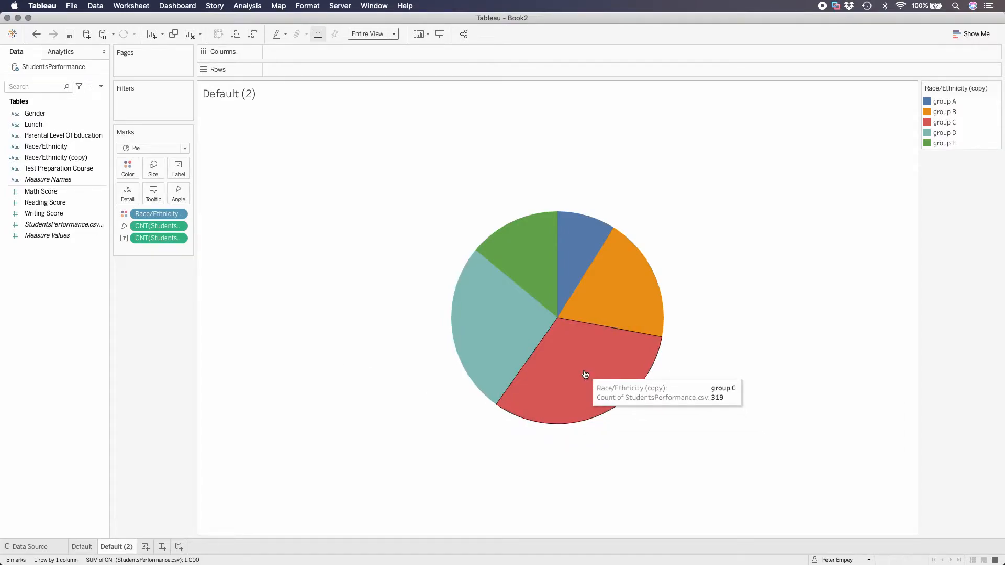
pyautogui.click(588, 390)
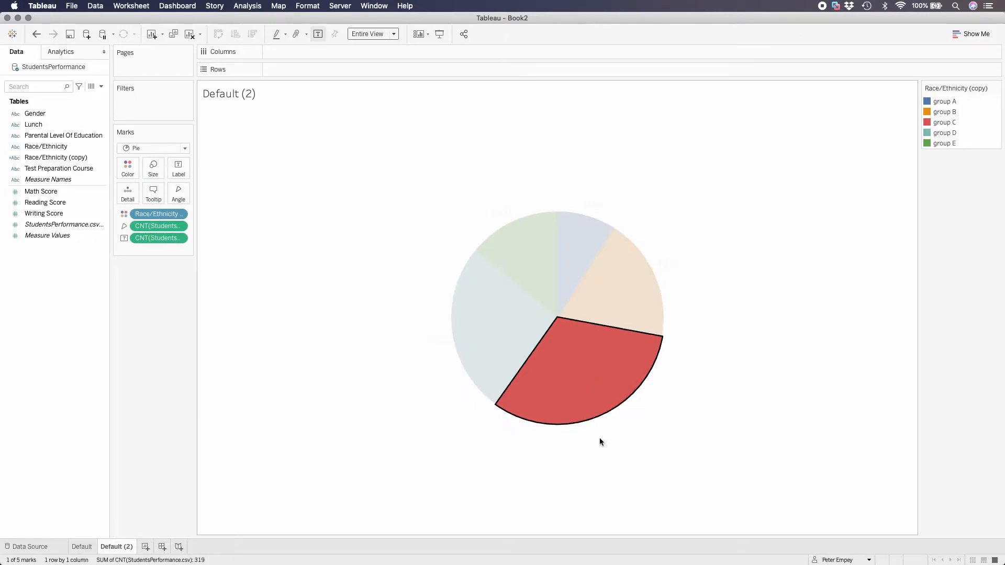
pyautogui.moveTo(598, 432); pyautogui.dragTo(575, 381)
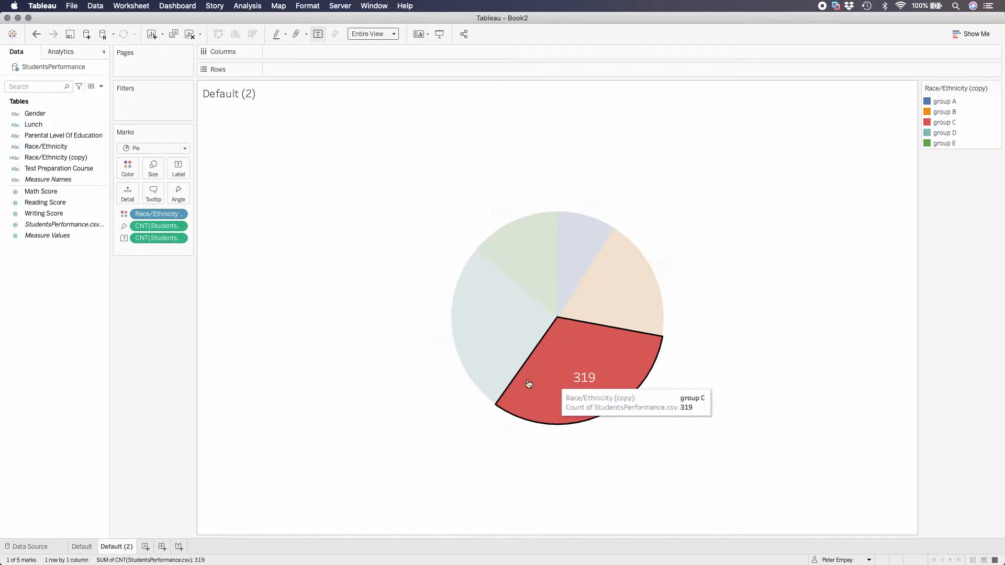
pyautogui.click(438, 343)
pyautogui.moveTo(435, 341); pyautogui.dragTo(490, 324)
pyautogui.click(498, 215)
pyautogui.moveTo(498, 215); pyautogui.dragTo(527, 250)
pyautogui.click(590, 207)
pyautogui.moveTo(590, 206); pyautogui.dragTo(578, 245)
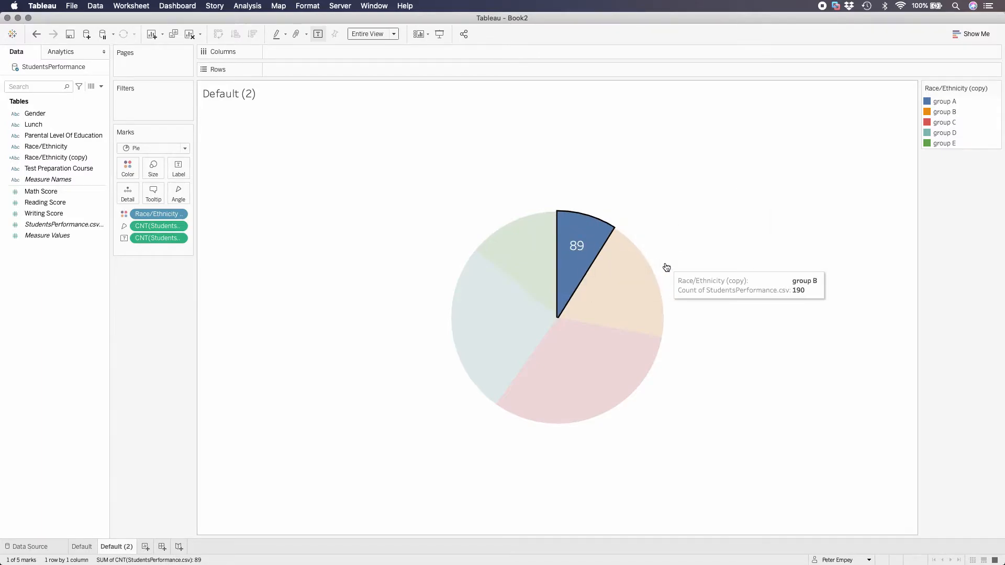
pyautogui.click(669, 265)
pyautogui.moveTo(670, 265); pyautogui.dragTo(621, 293)
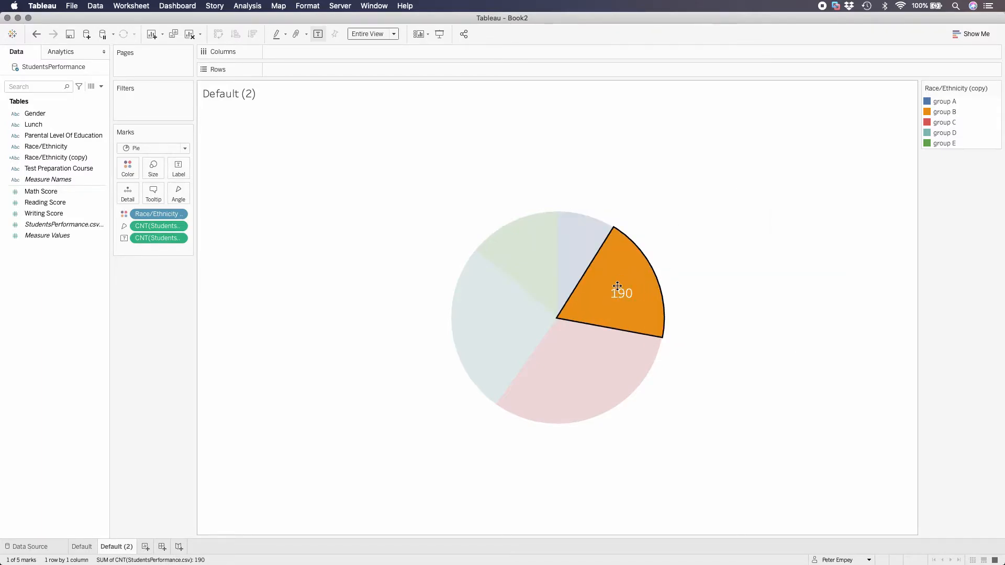
pyautogui.click(718, 381)
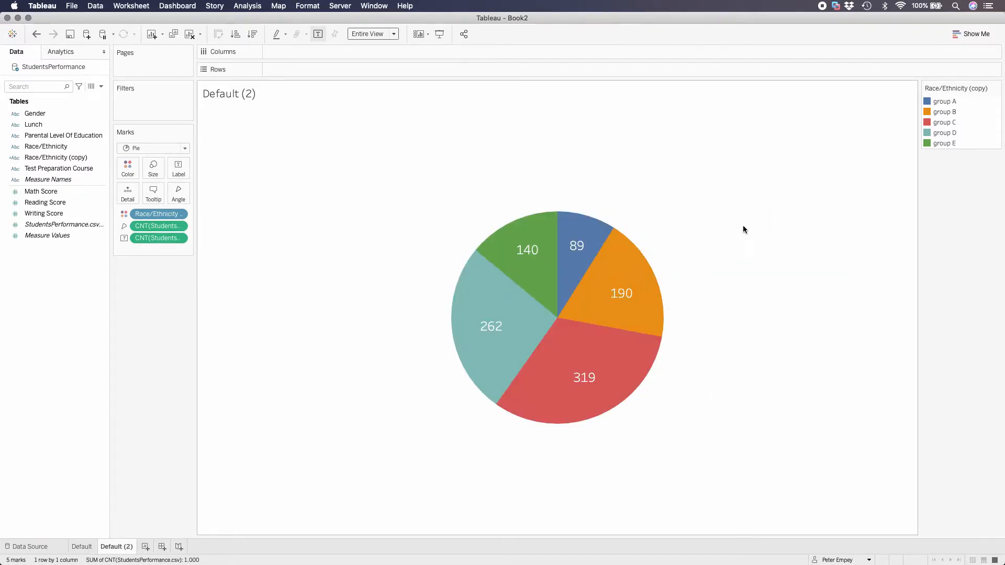
# Assign the Superfishel Stone color palette to the Race/Ethnicity (copy) groups
pyautogui.click(995, 89)
pyautogui.click(957, 98)
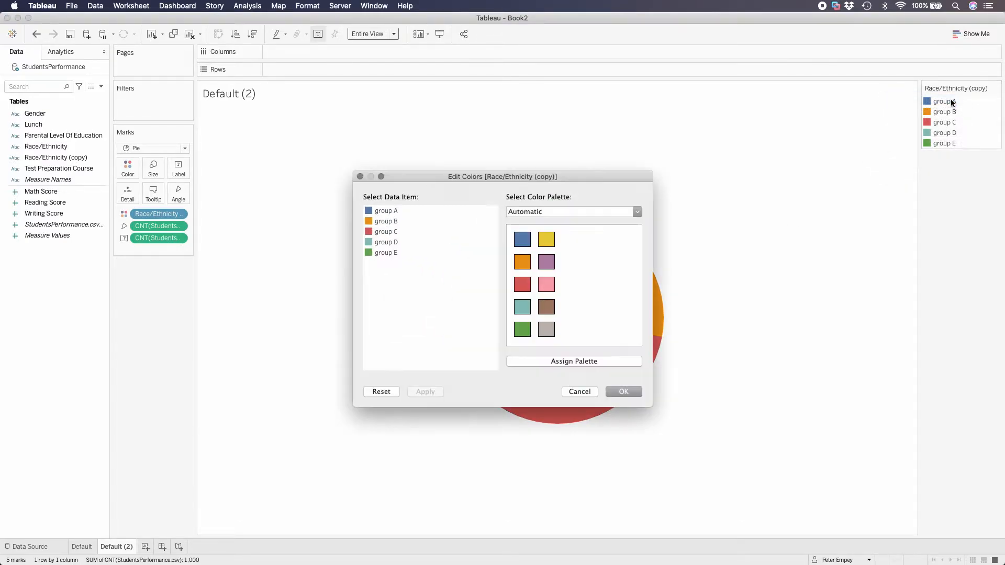
pyautogui.click(638, 211)
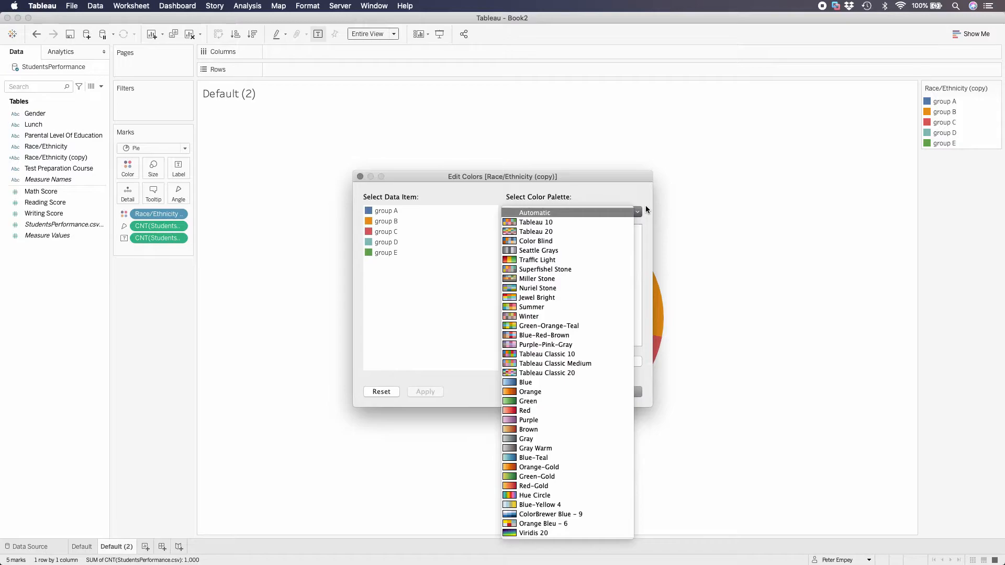
pyautogui.click(563, 272)
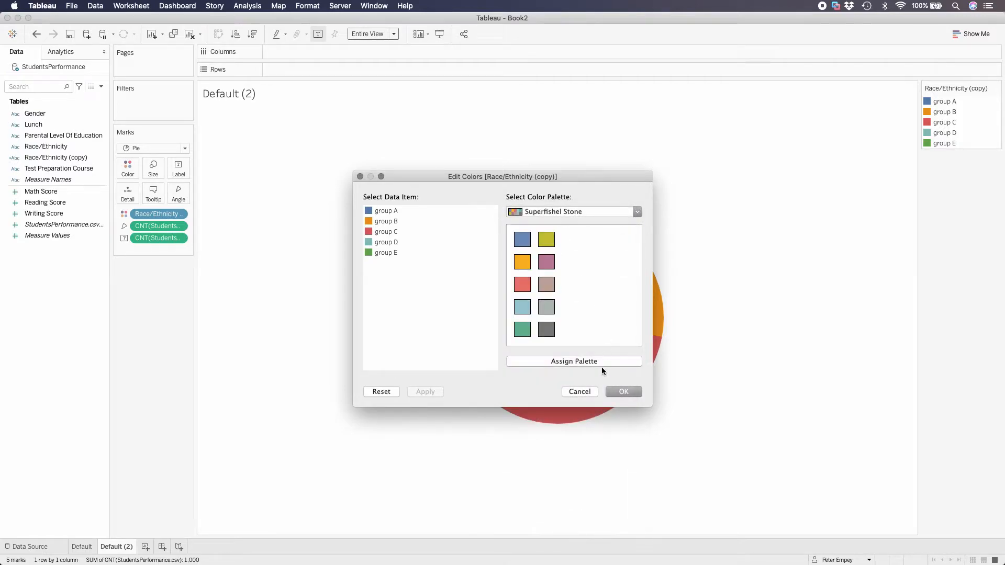
pyautogui.click(564, 362)
pyautogui.moveTo(581, 177); pyautogui.dragTo(390, 184)
pyautogui.click(428, 210)
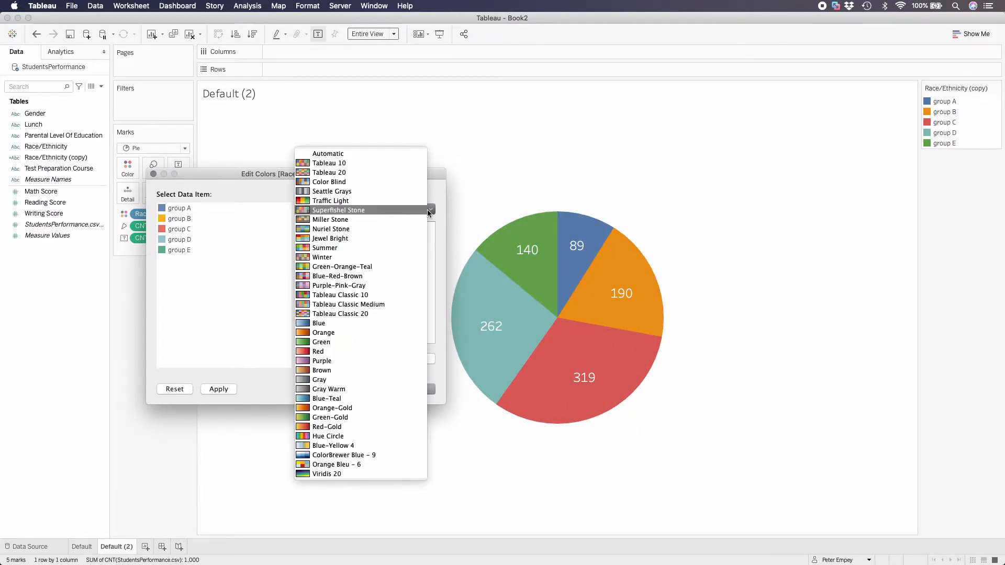
pyautogui.click(427, 209)
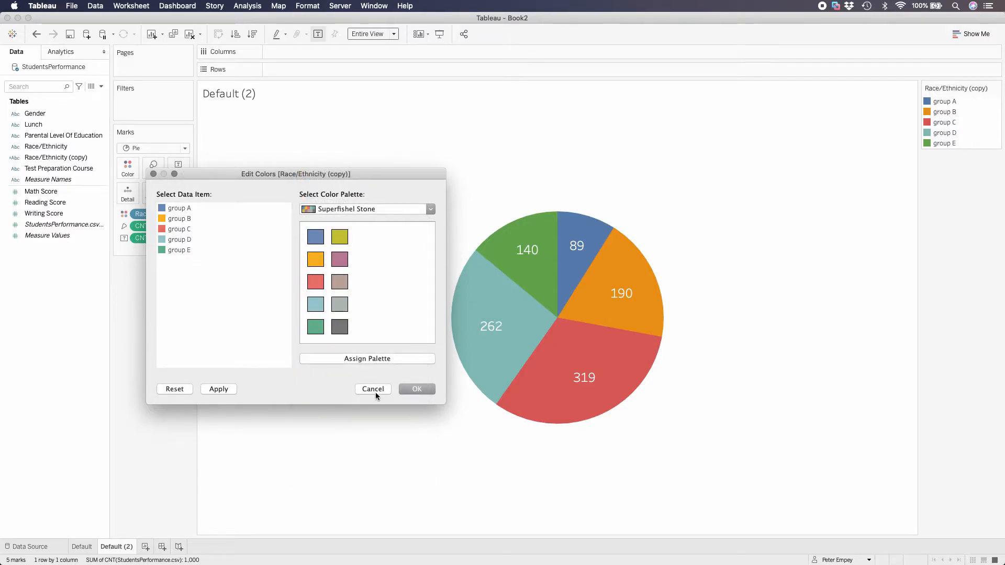
pyautogui.click(423, 392)
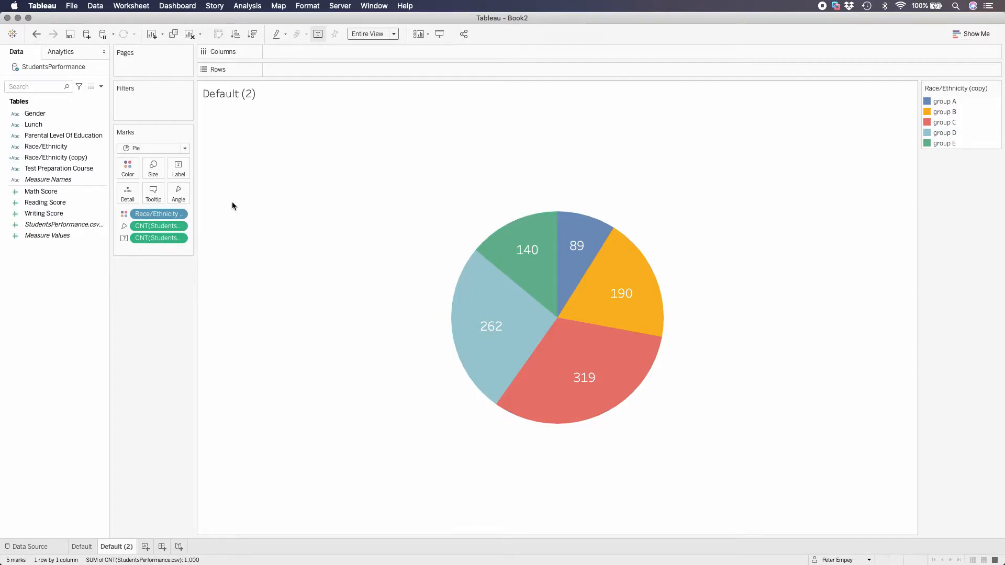
# Give the pie slices a white border
pyautogui.click(129, 168)
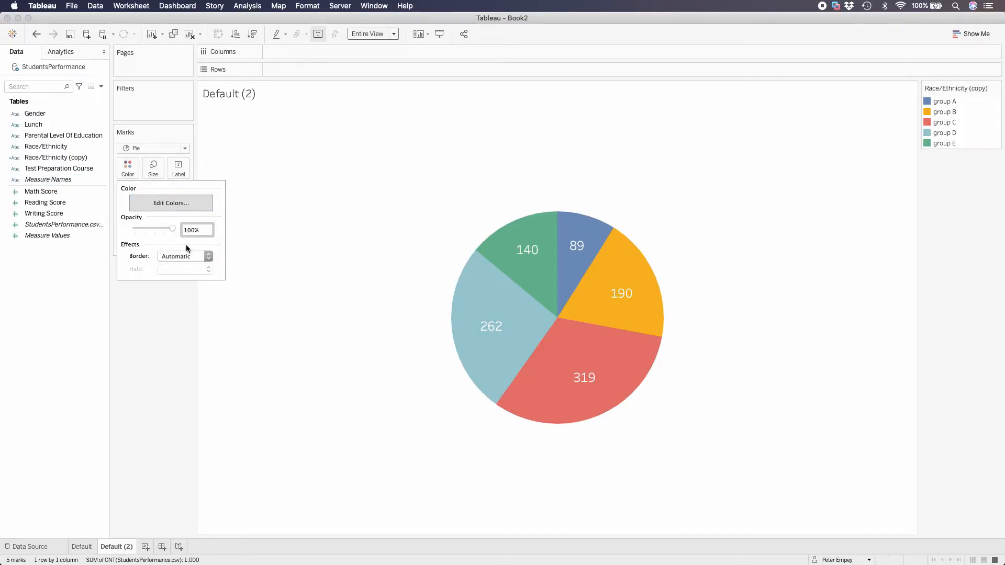
pyautogui.click(209, 256)
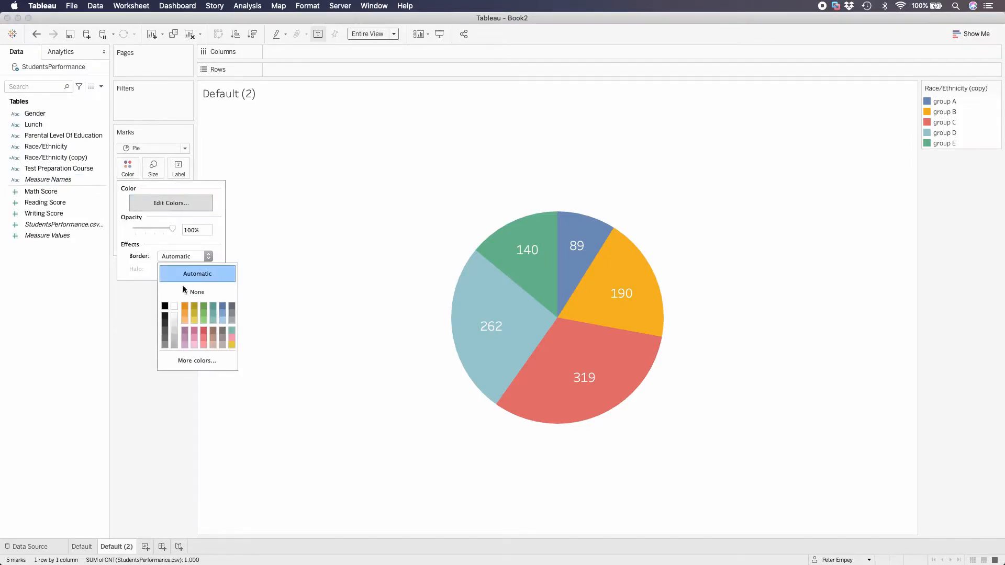
pyautogui.click(174, 307)
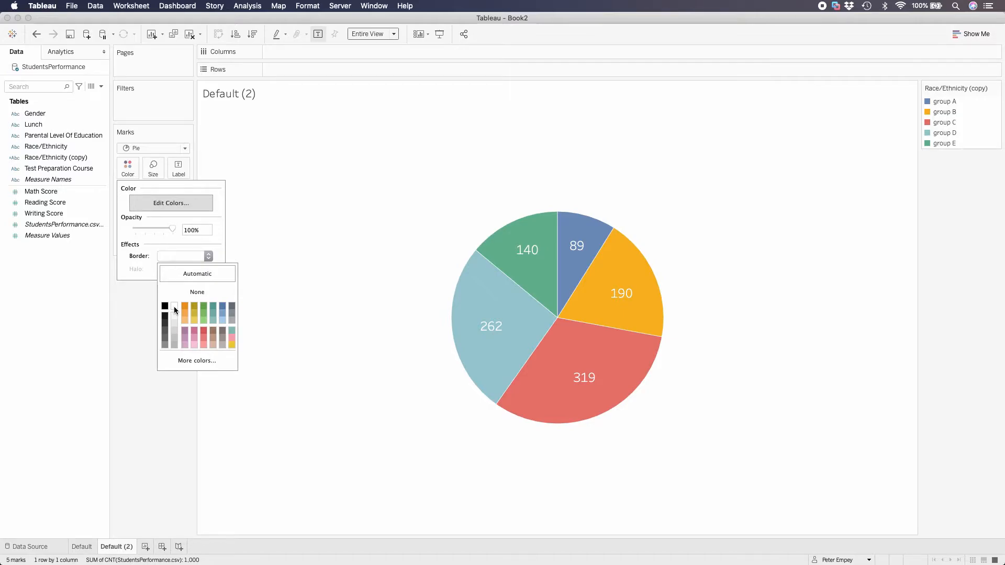
pyautogui.click(377, 291)
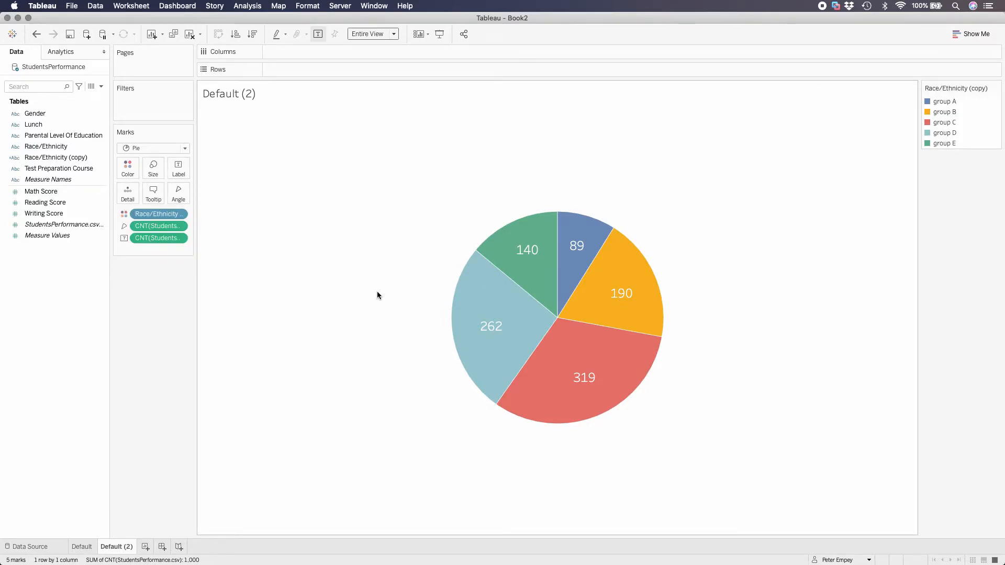
# Rename the Default (2) sheet as Good
pyautogui.rightClick(112, 548)
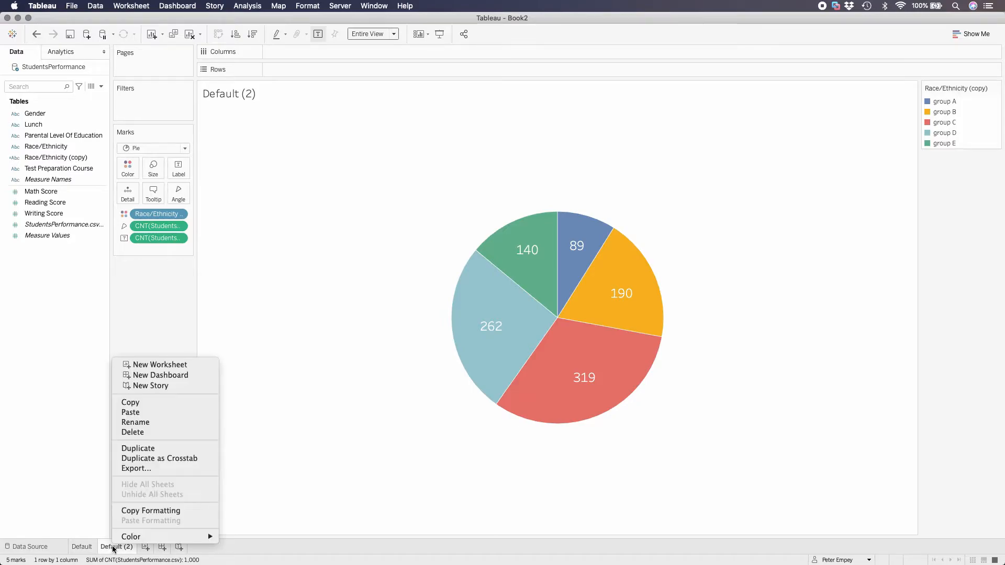
pyautogui.click(155, 423)
pyautogui.write('G')
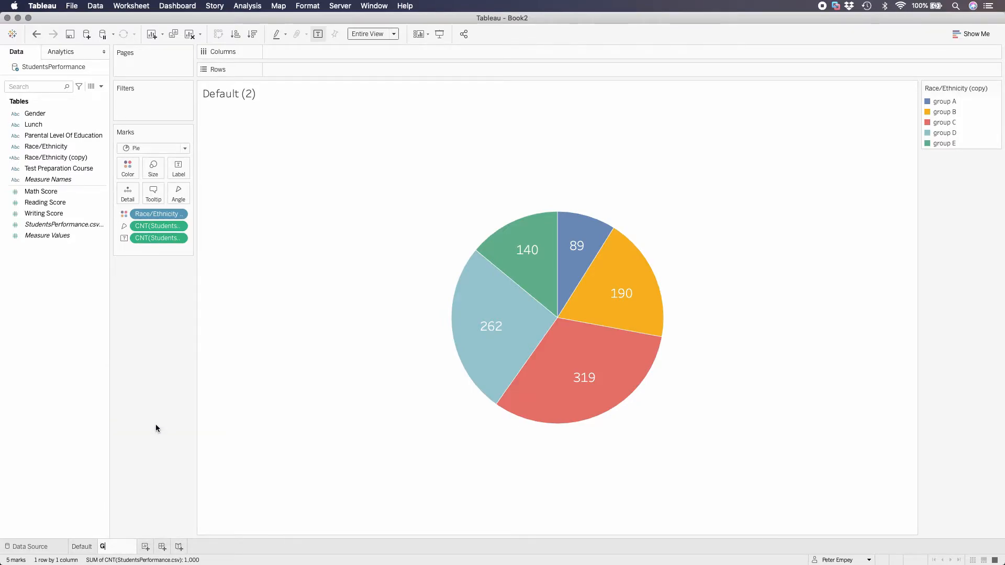
pyautogui.write('ood')
pyautogui.press('Return')
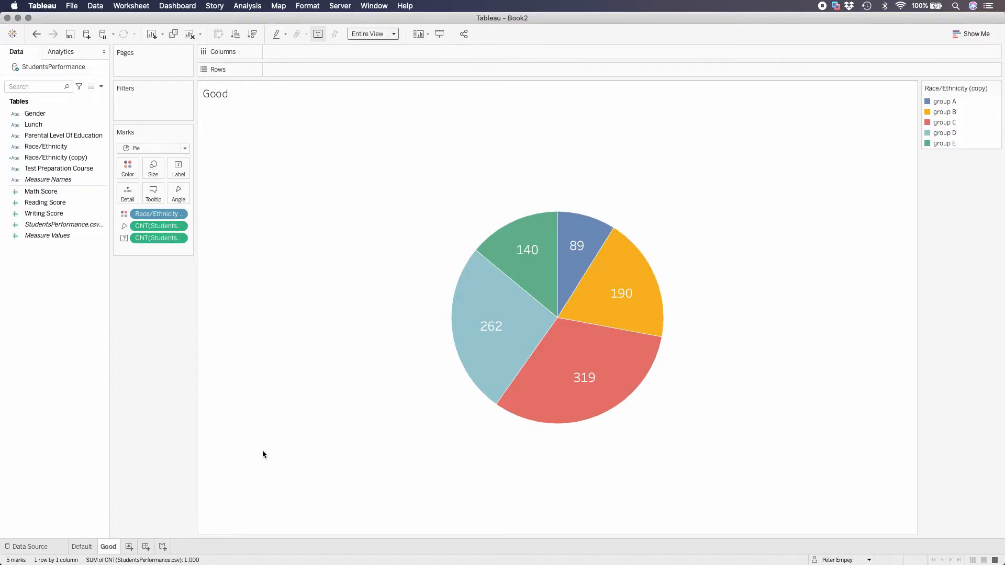
# Create a new dashboard and name it Good Dashboard
pyautogui.click(146, 547)
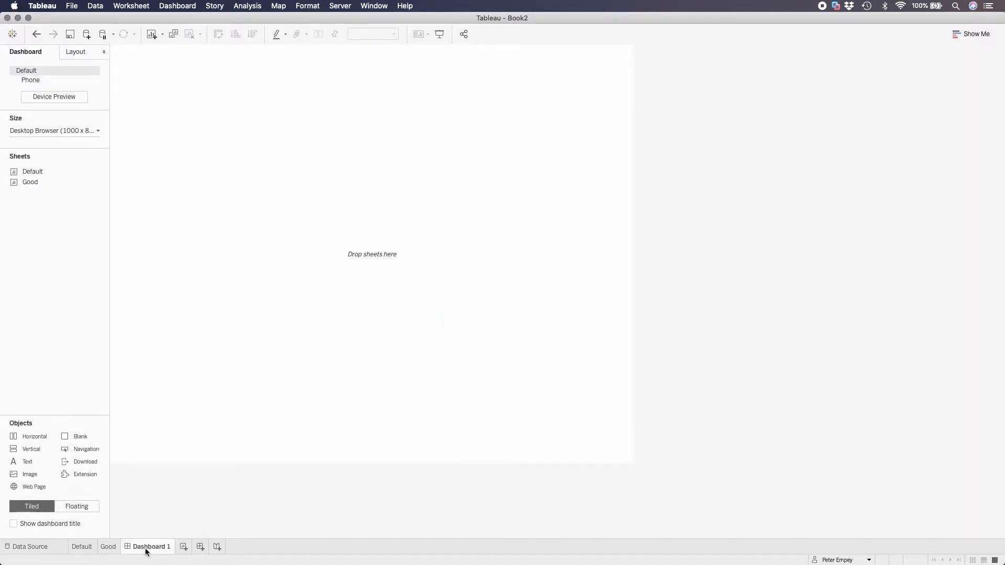
pyautogui.rightClick(151, 547)
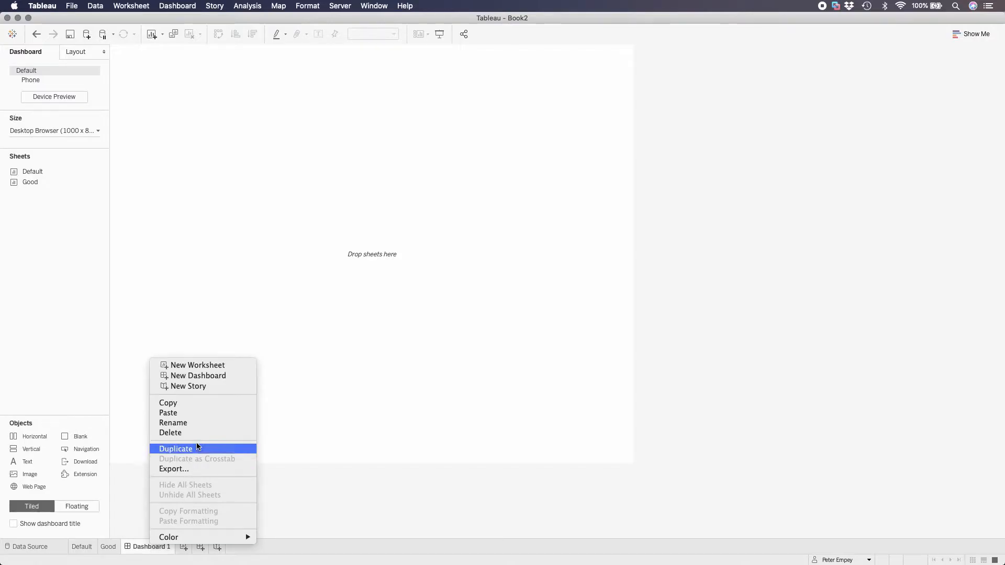
pyautogui.click(200, 424)
pyautogui.write('Good D')
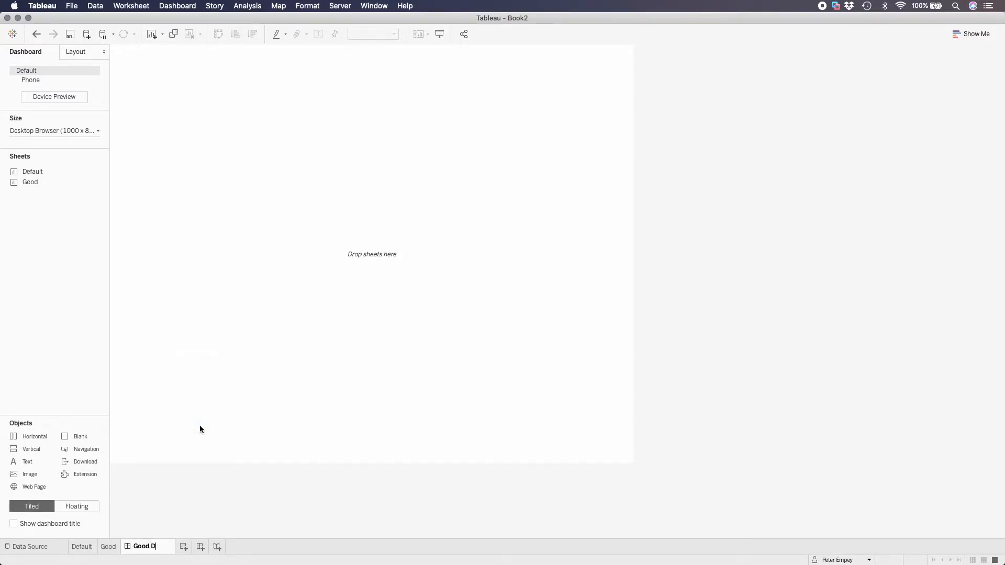
pyautogui.write('ashboard')
pyautogui.press('Return')
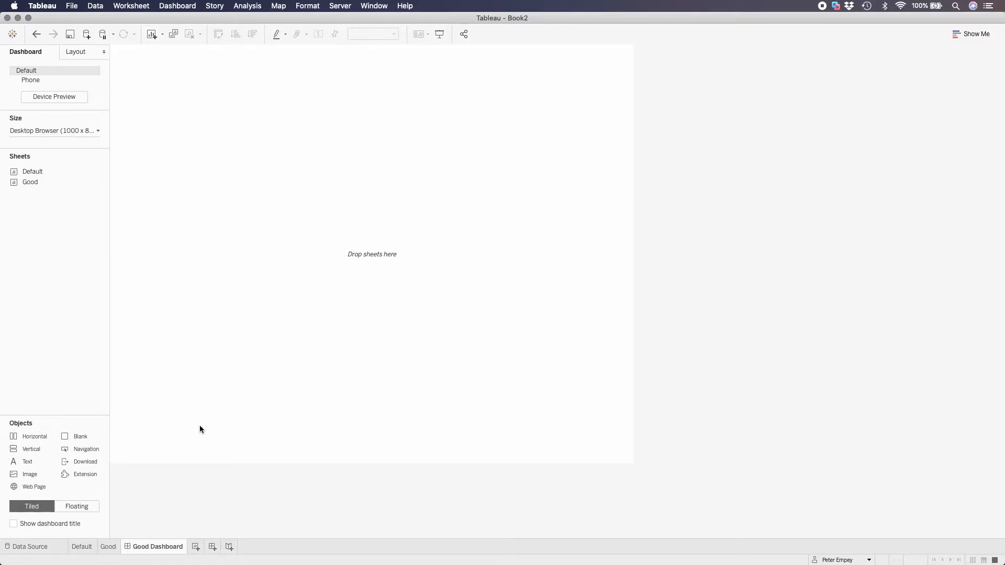
# Give the dashboard a fixed custom size of 600 px wide and 475 px high
pyautogui.click(94, 132)
pyautogui.click(54, 198)
pyautogui.click(55, 198)
pyautogui.click(55, 198)
pyautogui.click(54, 198)
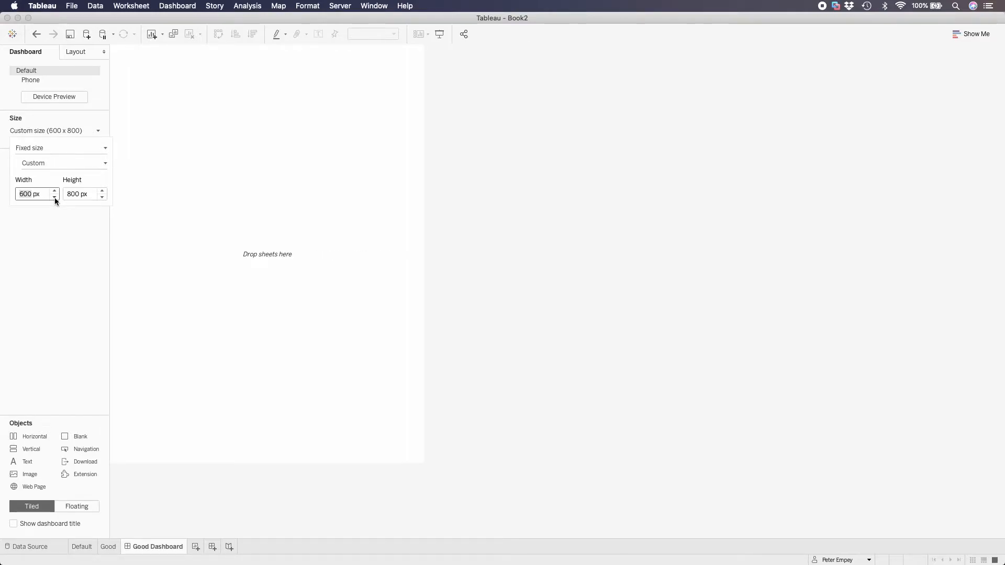
pyautogui.click(54, 197)
pyautogui.click(55, 198)
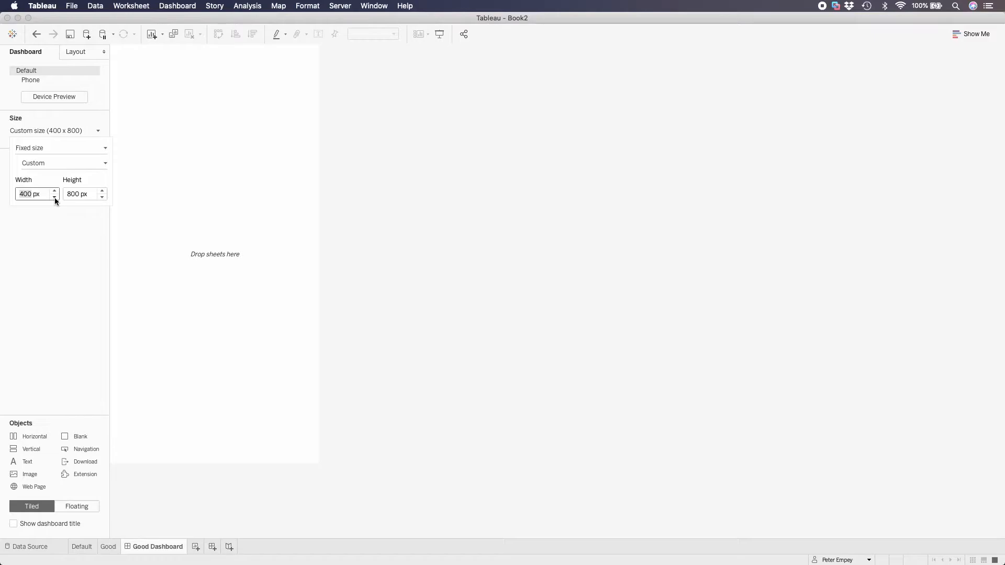
pyautogui.click(55, 191)
pyautogui.click(55, 191)
pyautogui.click(80, 197)
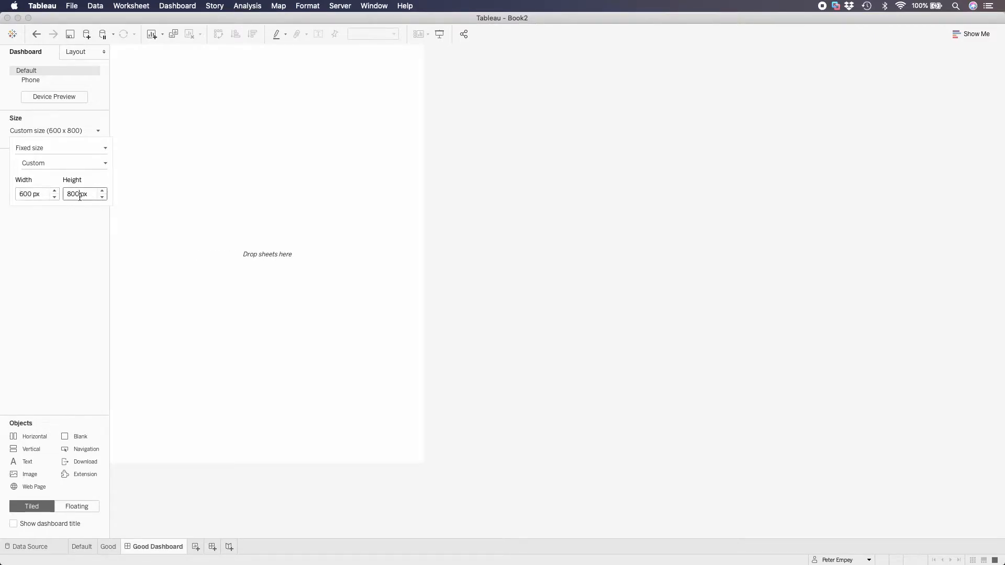
pyautogui.write('47')
pyautogui.write('5')
pyautogui.press('Return')
# Set the dashboard's width to 475 px
pyautogui.click(29, 195)
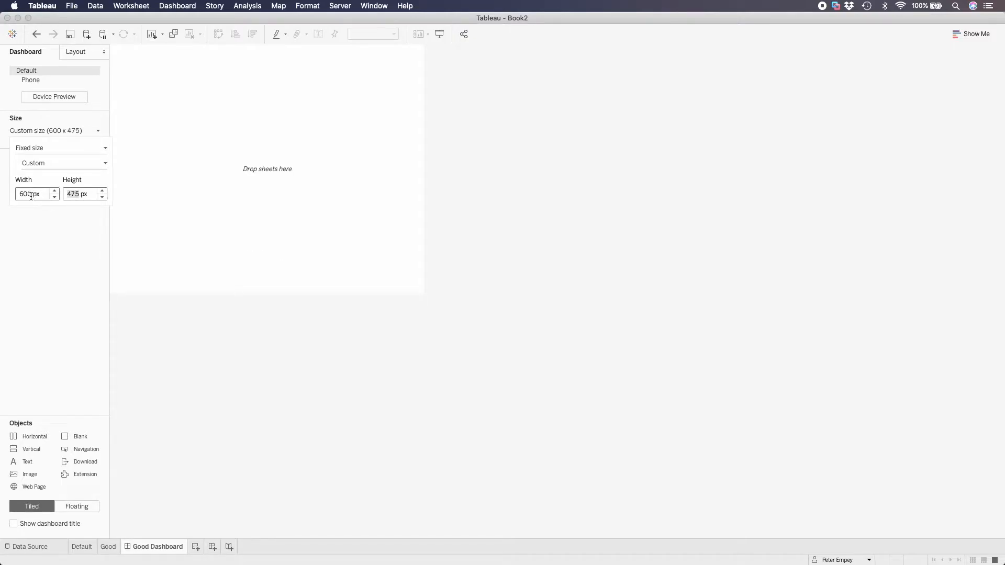
pyautogui.write('475')
pyautogui.press('Tab')
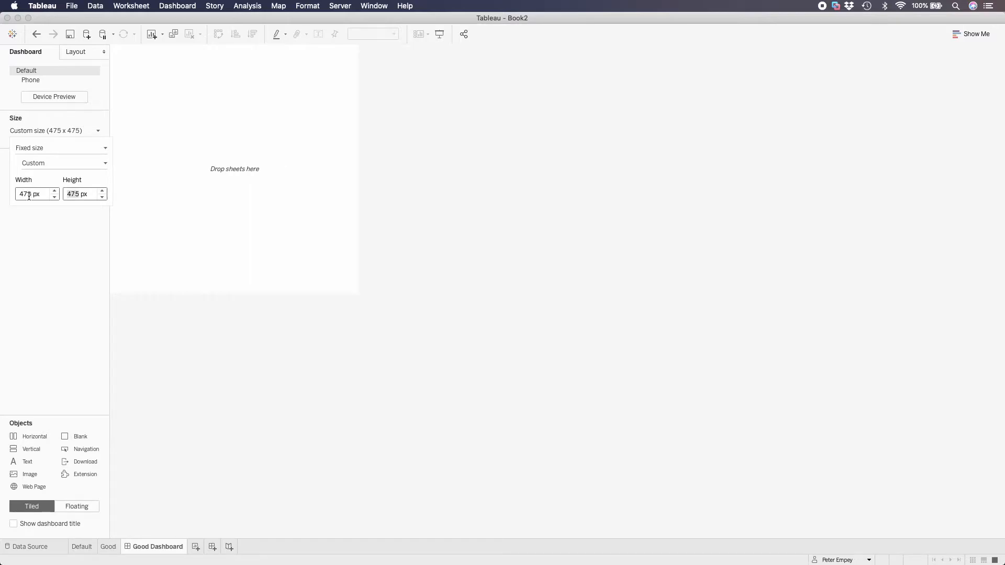
# Set the dashboard's height to 600 px
pyautogui.write('600')
pyautogui.press('Return')
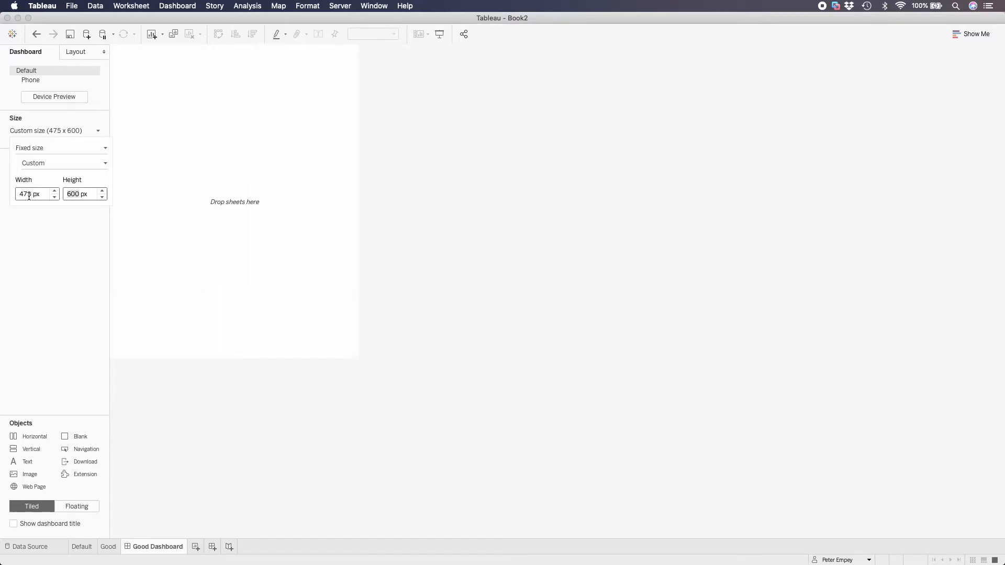
pyautogui.click(37, 319)
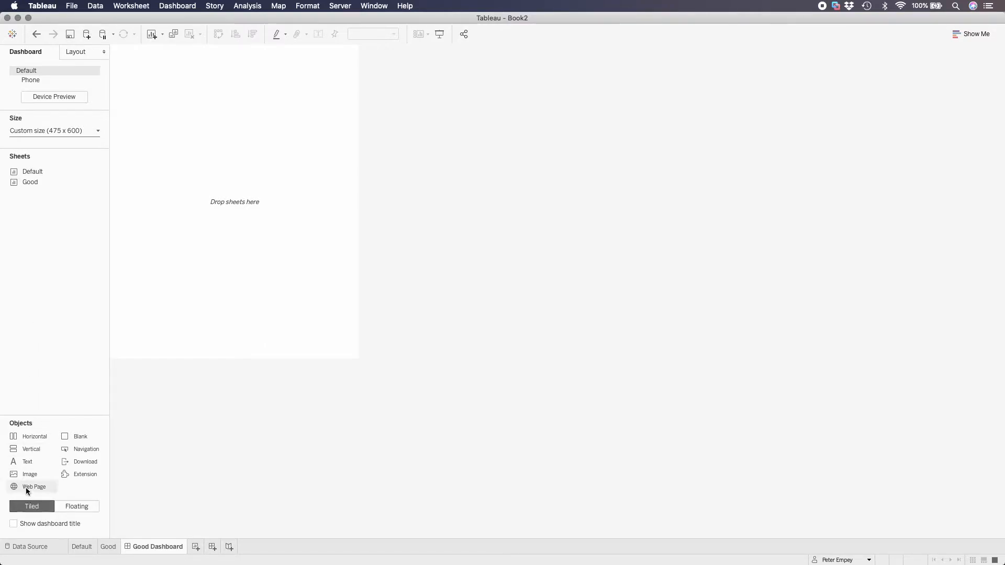
# Add a vertical container filling the dashboard and place a text object reading "Title" inside it
pyautogui.moveTo(24, 451); pyautogui.dragTo(190, 274)
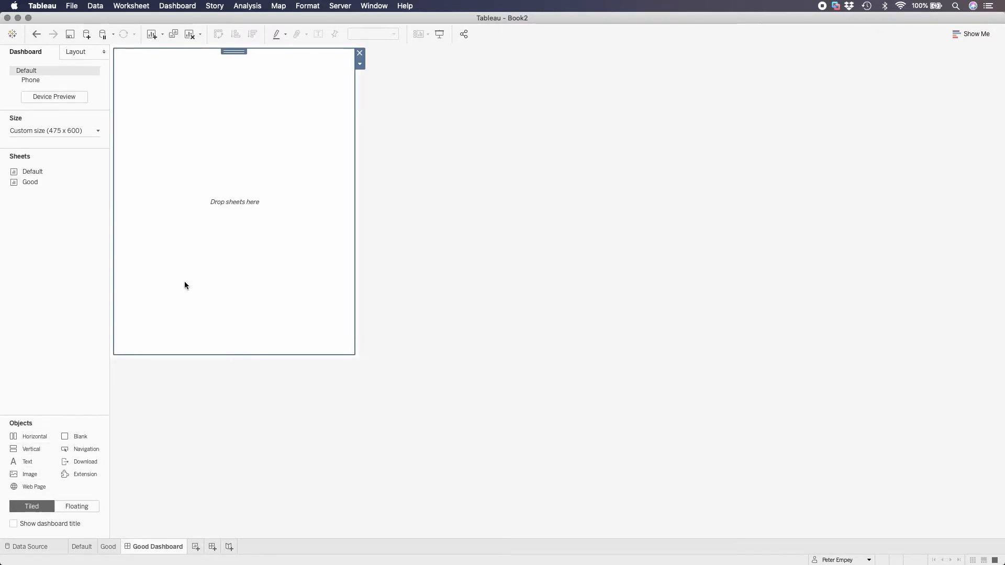
pyautogui.moveTo(25, 462); pyautogui.dragTo(222, 227)
pyautogui.write('Title')
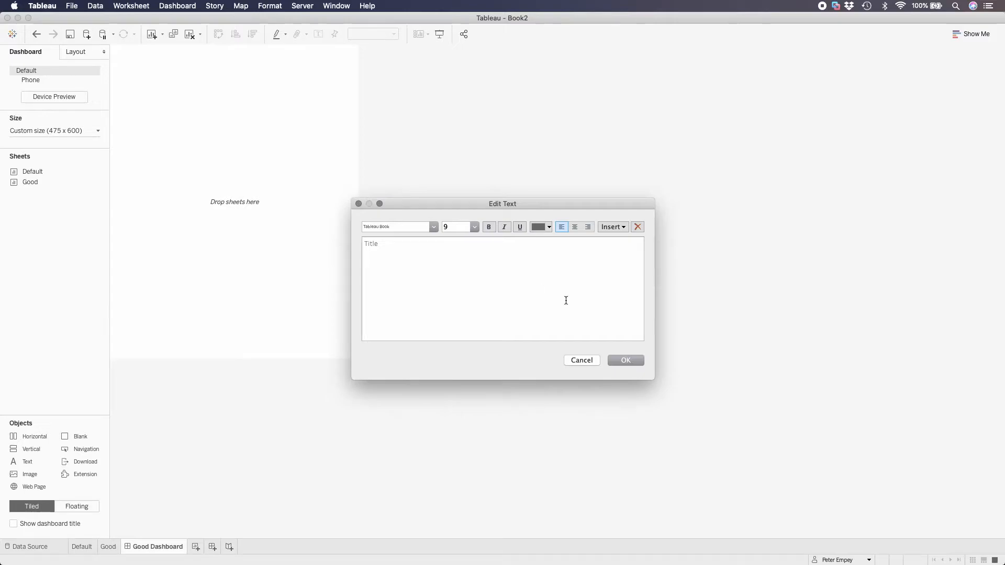
pyautogui.click(628, 362)
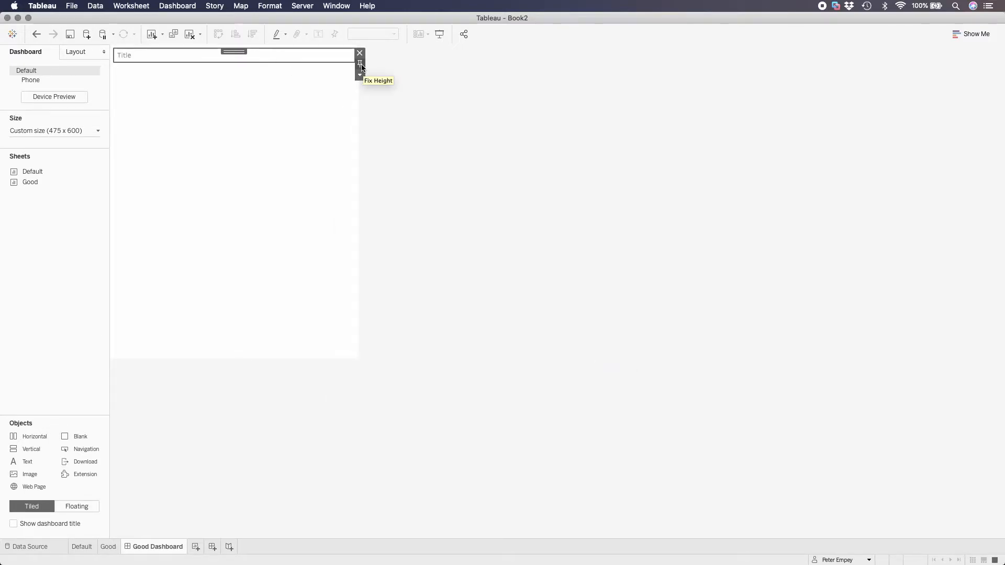
# Fix the height of the Title text object and set it to 100 px
pyautogui.click(359, 74)
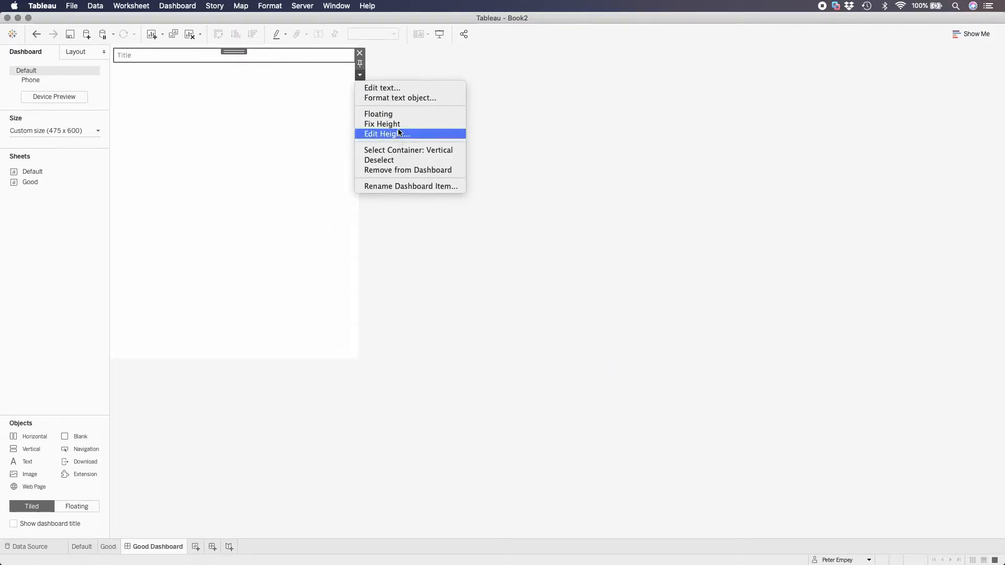
pyautogui.click(382, 124)
pyautogui.click(360, 76)
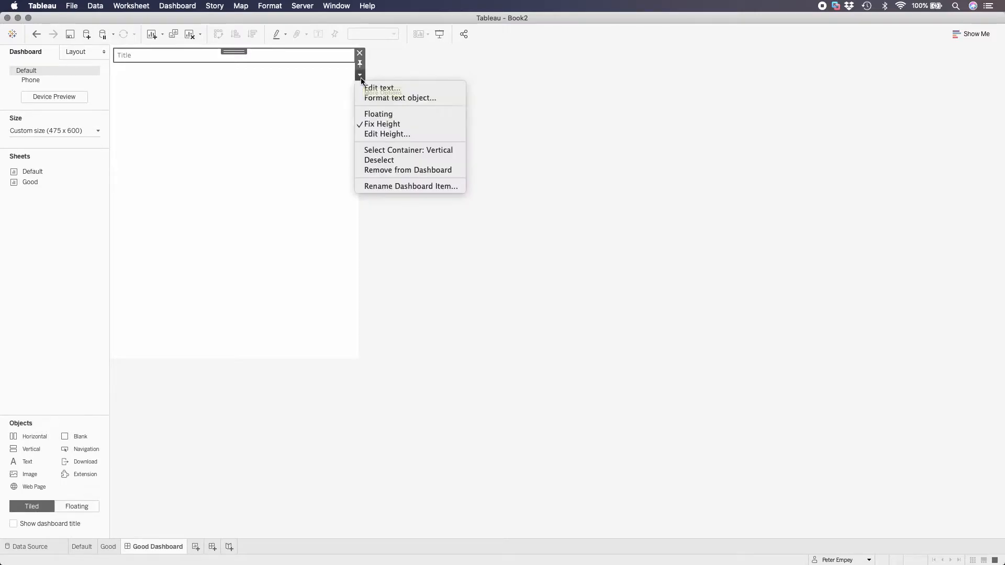
pyautogui.click(389, 133)
pyautogui.write('100')
pyautogui.press('Return')
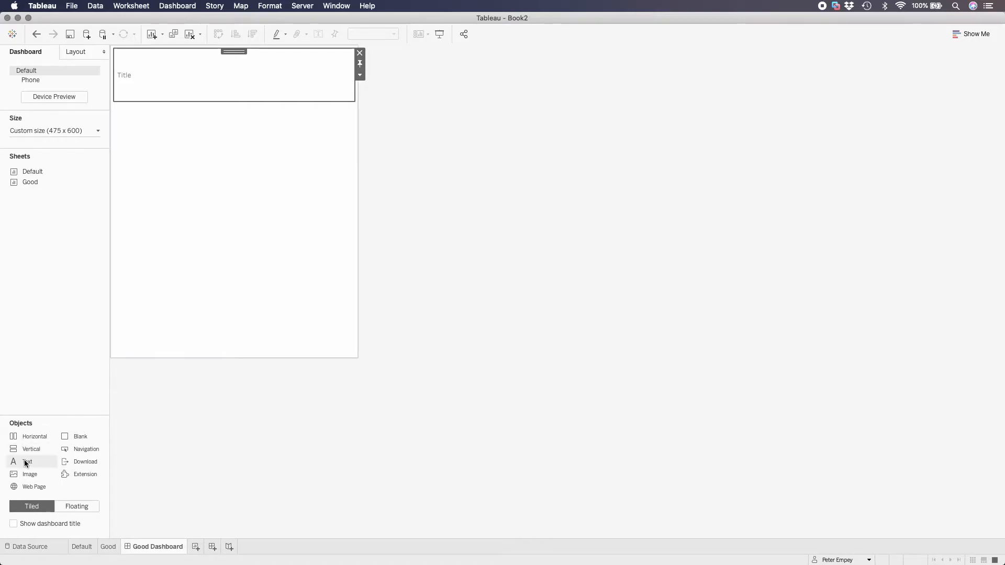
# Add a text object reading "footer" below the Title and fix its height at 25 px
pyautogui.moveTo(26, 462); pyautogui.dragTo(172, 289)
pyautogui.write('footer')
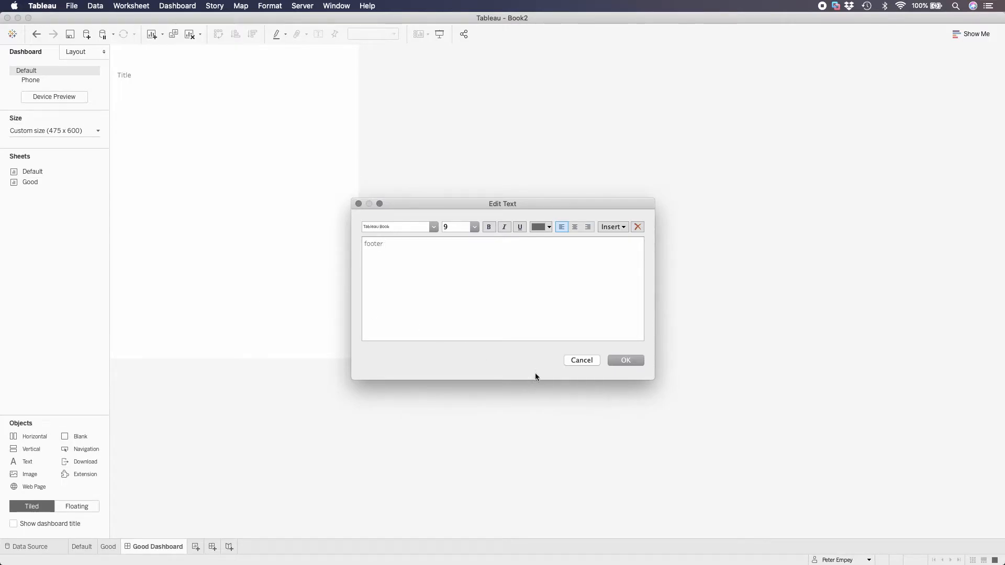
pyautogui.click(626, 361)
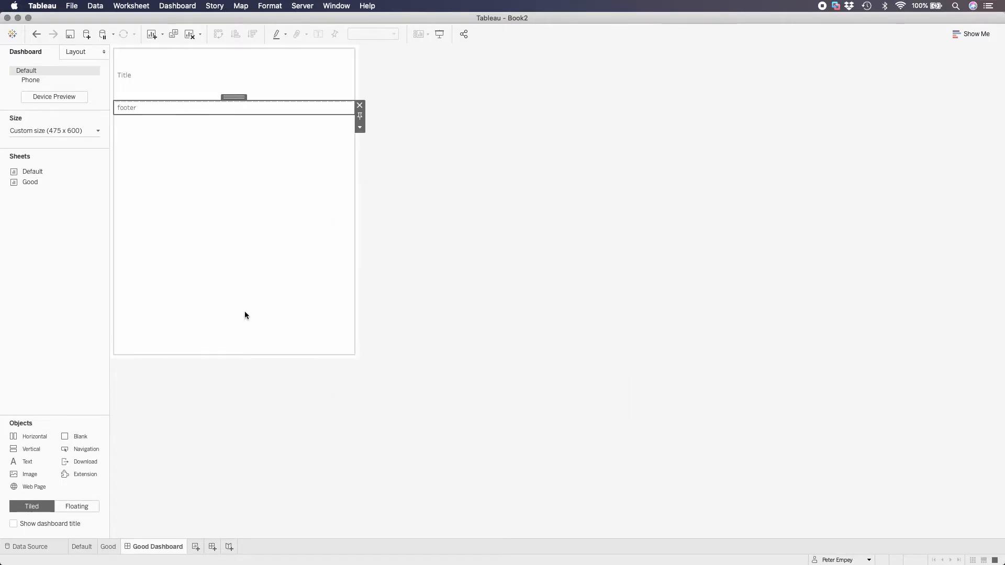
pyautogui.click(360, 128)
pyautogui.click(387, 186)
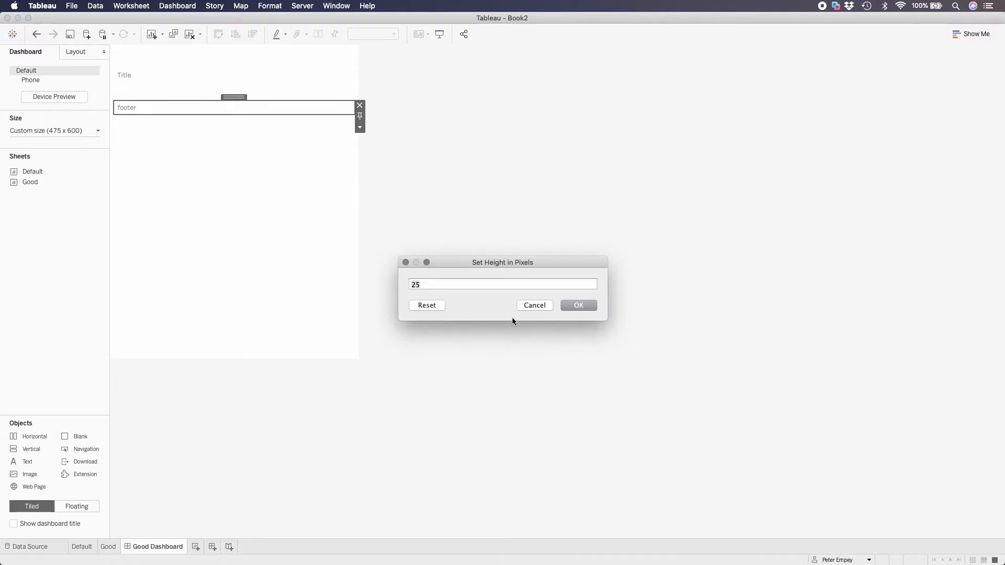
pyautogui.click(591, 308)
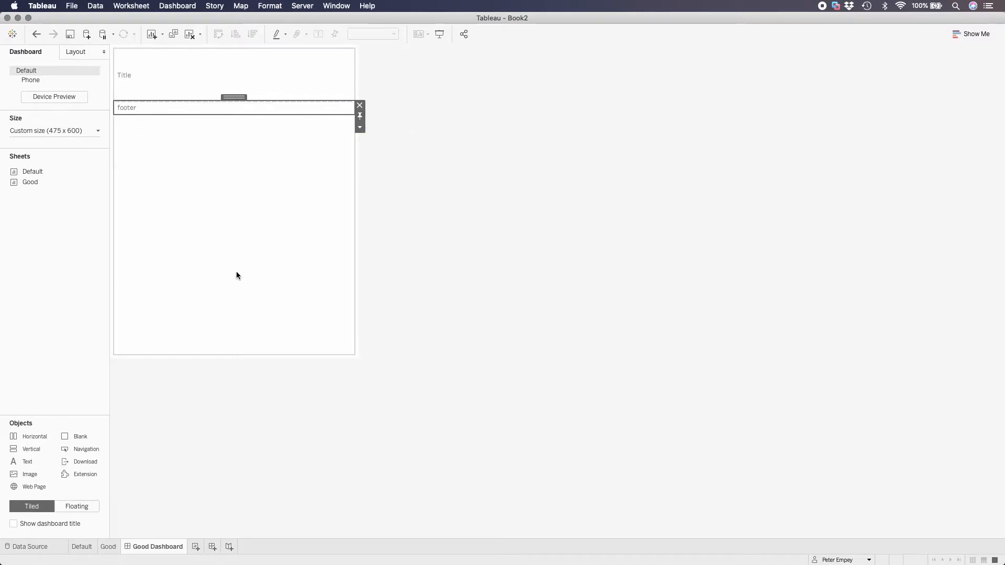
# Place the Good sheet between the Title and footer, and move its color legend between the chart and the footer
pyautogui.doubleClick(64, 182)
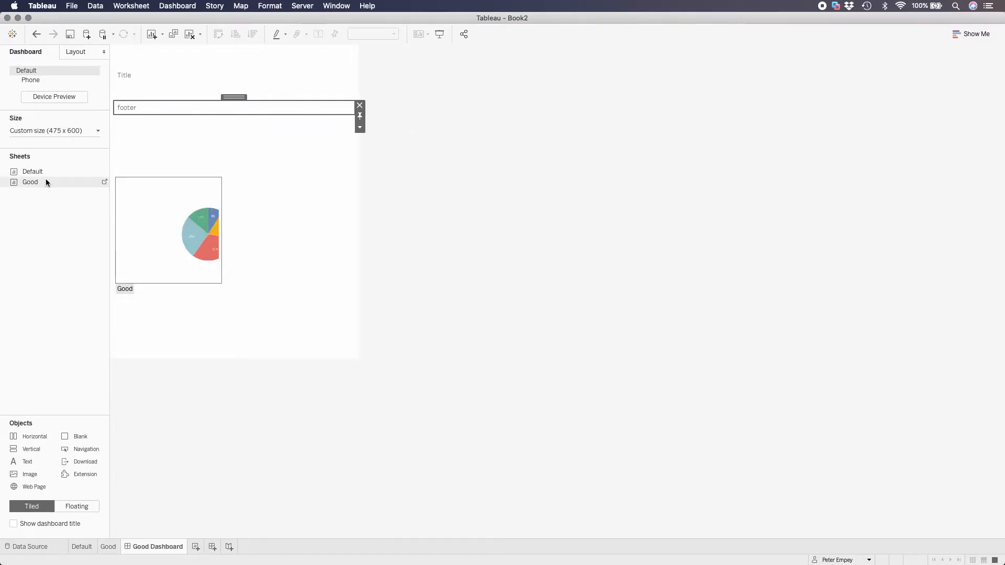
pyautogui.moveTo(39, 181); pyautogui.dragTo(166, 99)
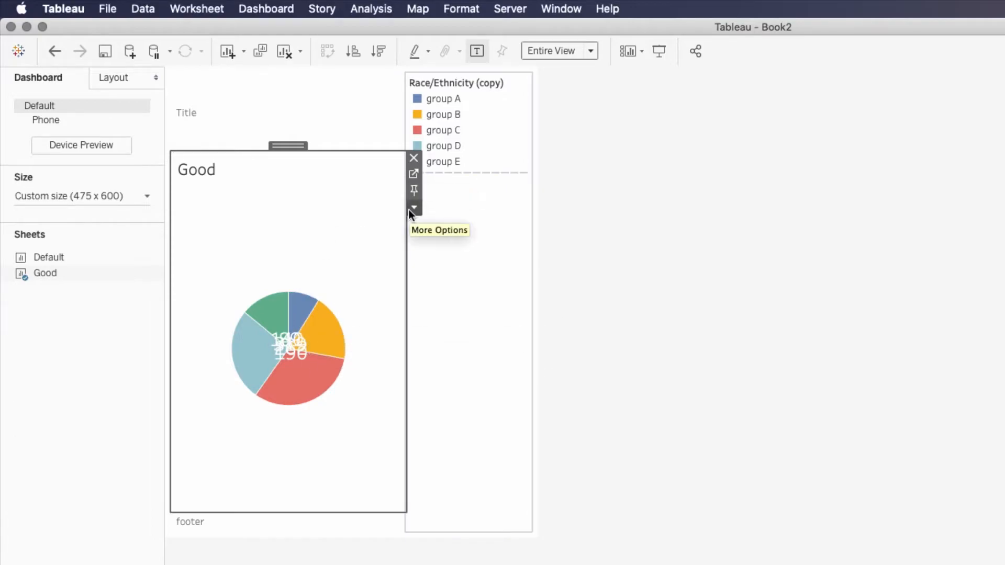
pyautogui.click(508, 144)
pyautogui.moveTo(471, 77); pyautogui.dragTo(325, 423)
pyautogui.moveTo(318, 478); pyautogui.dragTo(316, 478)
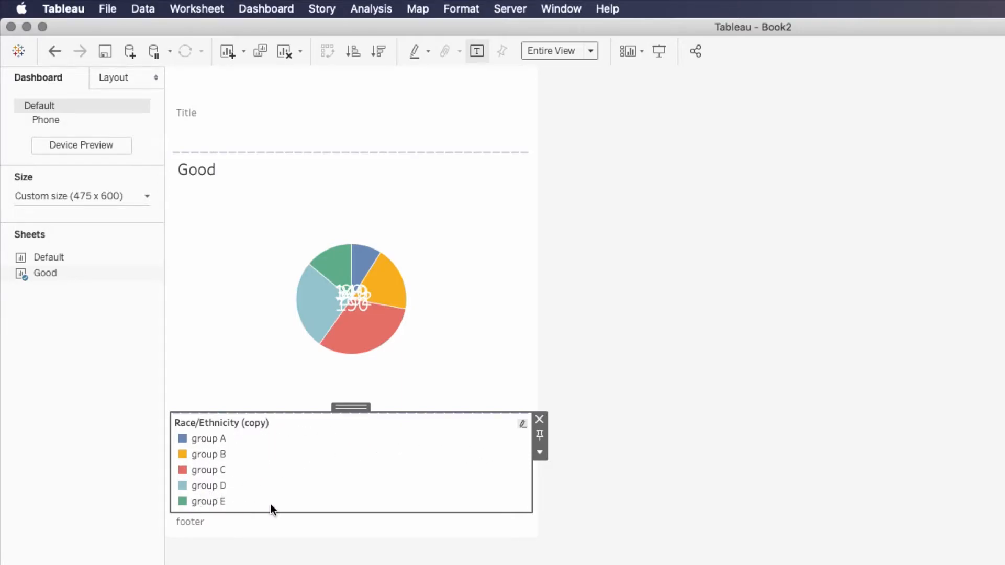
# Arrange the legend items in a single row and narrow the item width so all five groups fit
pyautogui.click(539, 453)
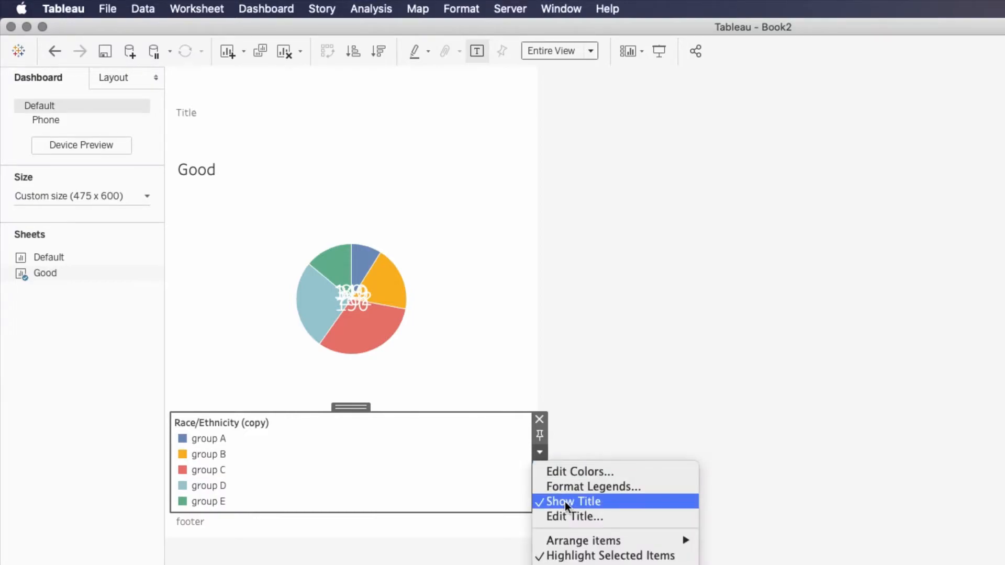
pyautogui.moveTo(574, 541)
pyautogui.click(792, 558)
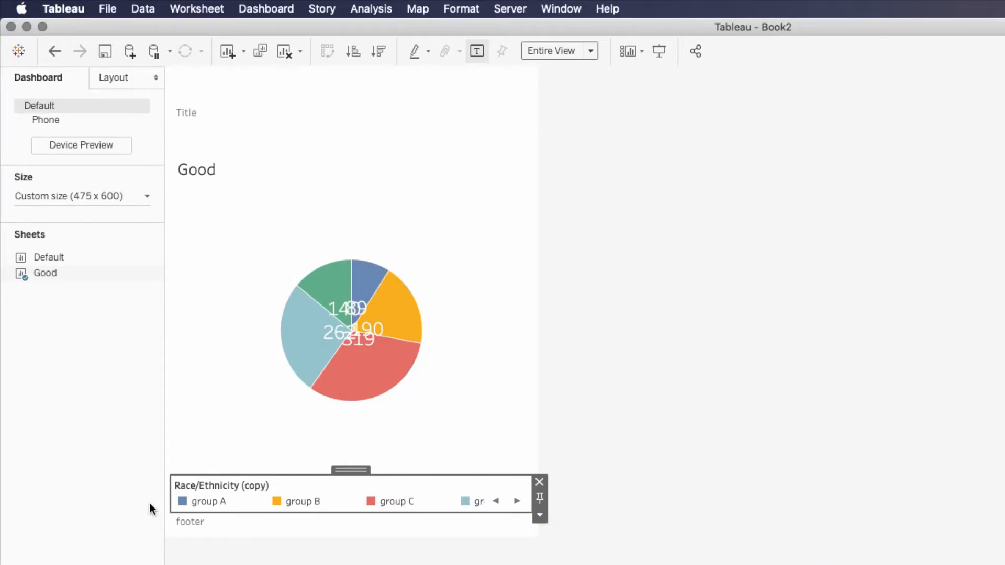
pyautogui.click(517, 502)
pyautogui.click(495, 501)
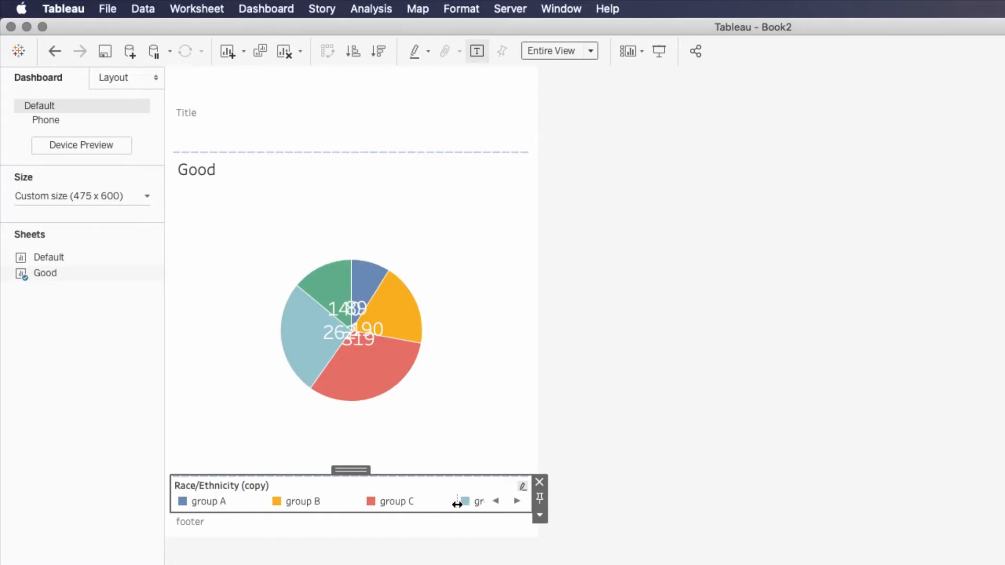
pyautogui.moveTo(457, 503); pyautogui.dragTo(382, 505)
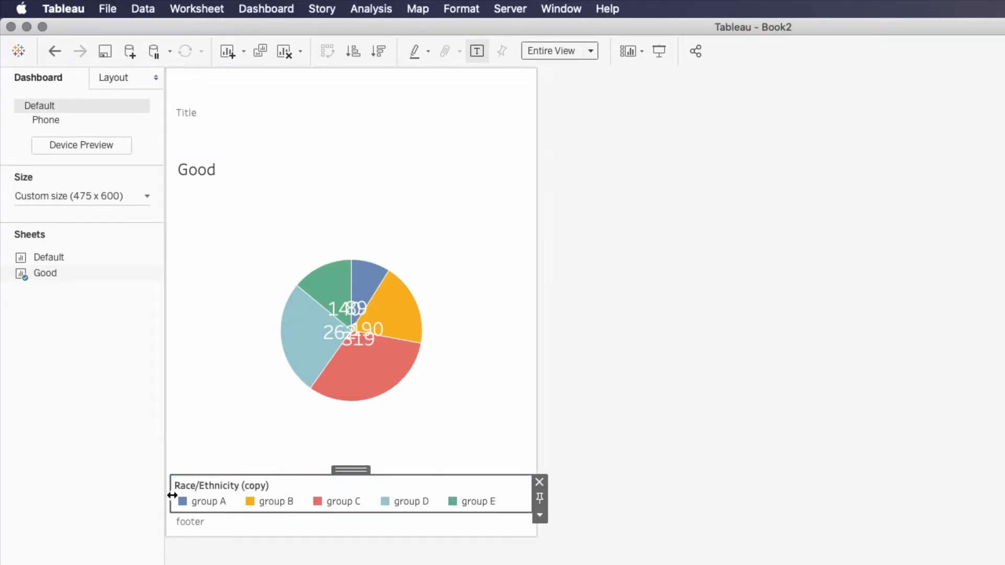
# Shorten the legend title to "Race/Ethnicity" by removing "(copy)"
pyautogui.doubleClick(248, 488)
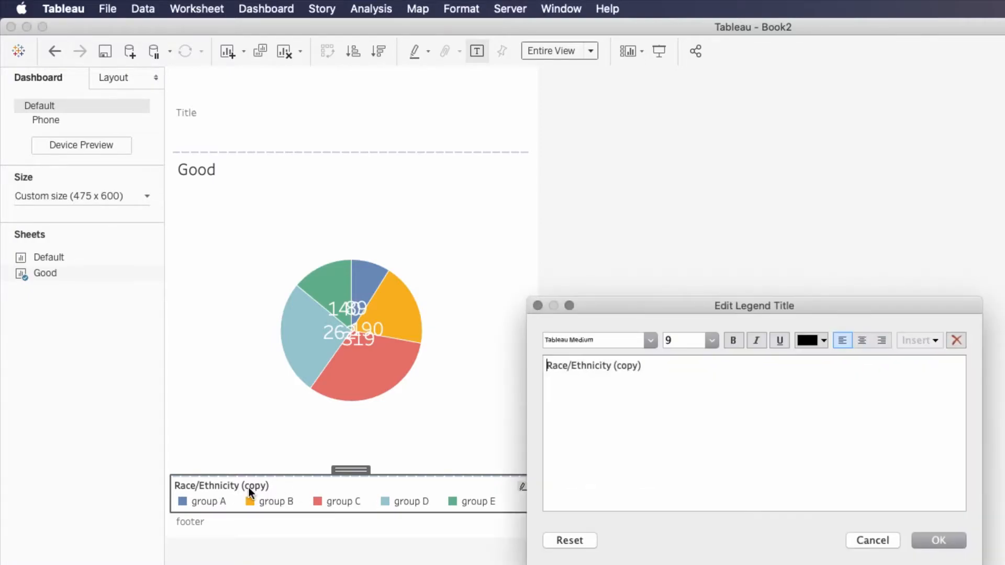
pyautogui.moveTo(612, 366); pyautogui.dragTo(689, 366)
pyautogui.press('BackSpace')
pyautogui.click(963, 542)
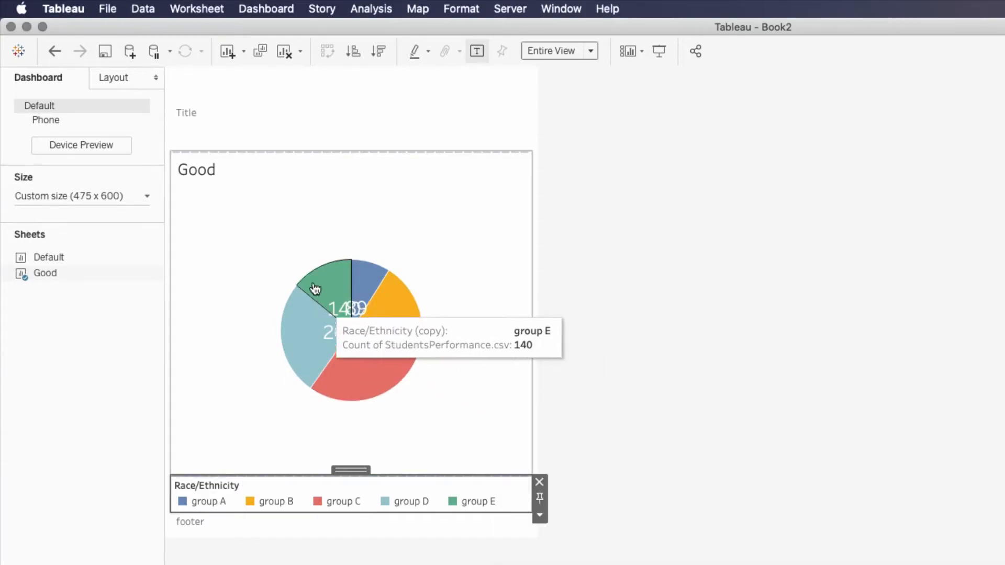
# Hide the sheet title of the Good pie chart on the dashboard
pyautogui.click(424, 194)
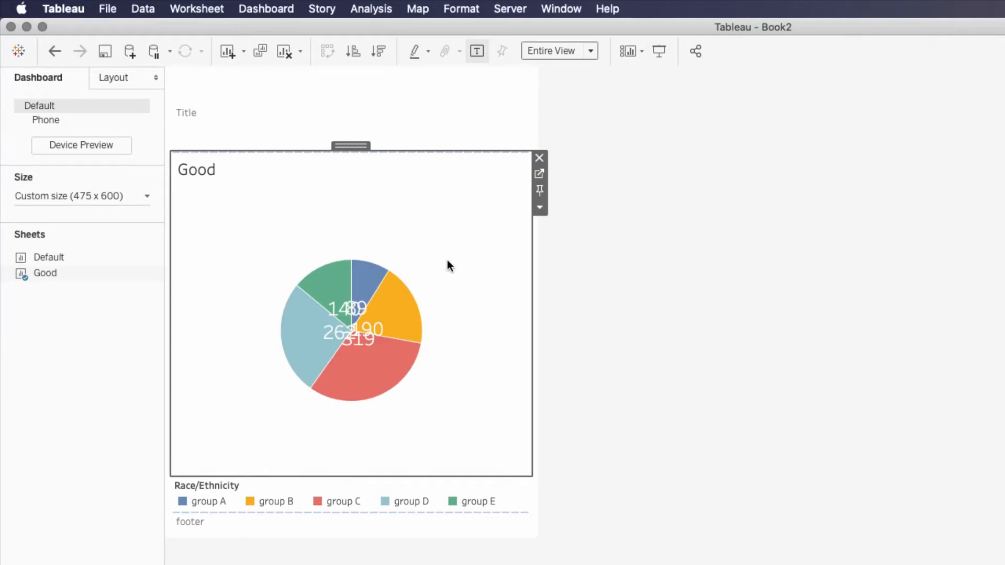
pyautogui.click(542, 209)
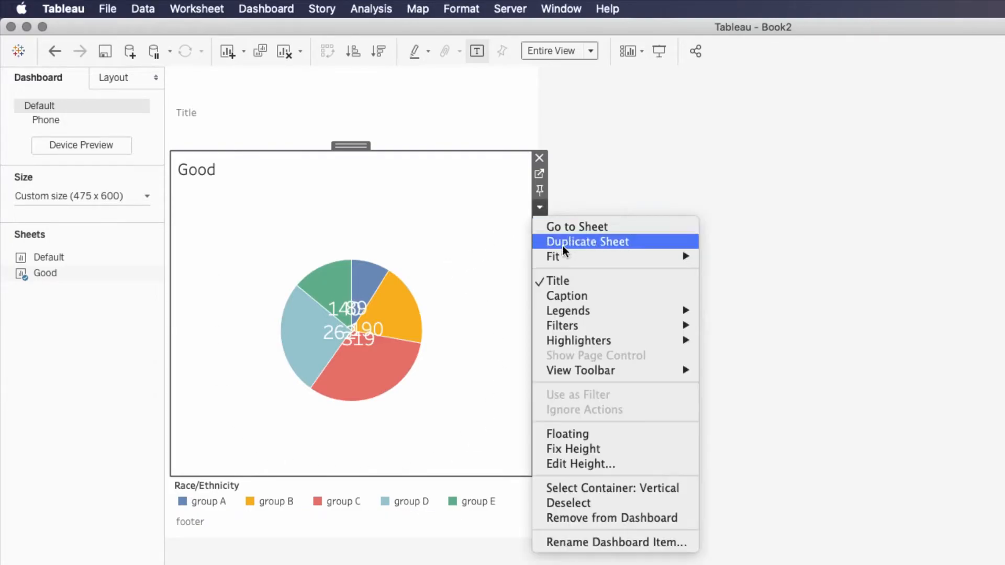
pyautogui.click(587, 282)
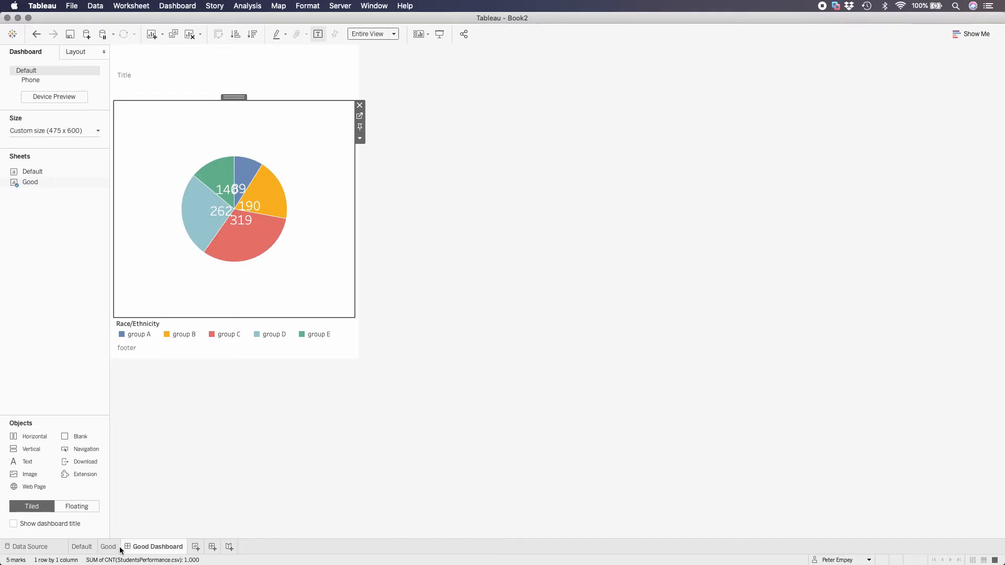
# Enlarge the pie on the Good sheet to the middle of the size range and return to Good Dashboard
pyautogui.click(108, 547)
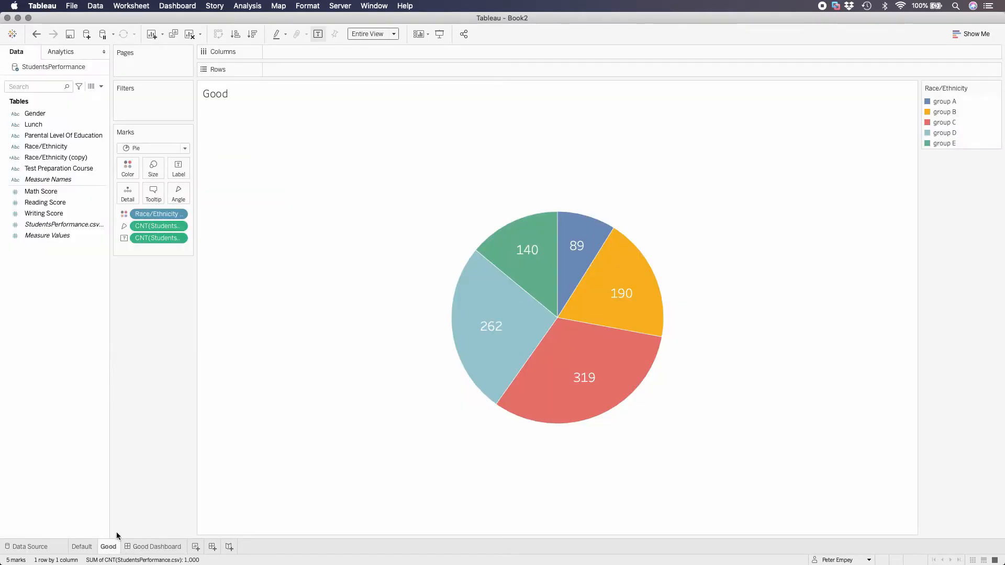
pyautogui.click(159, 166)
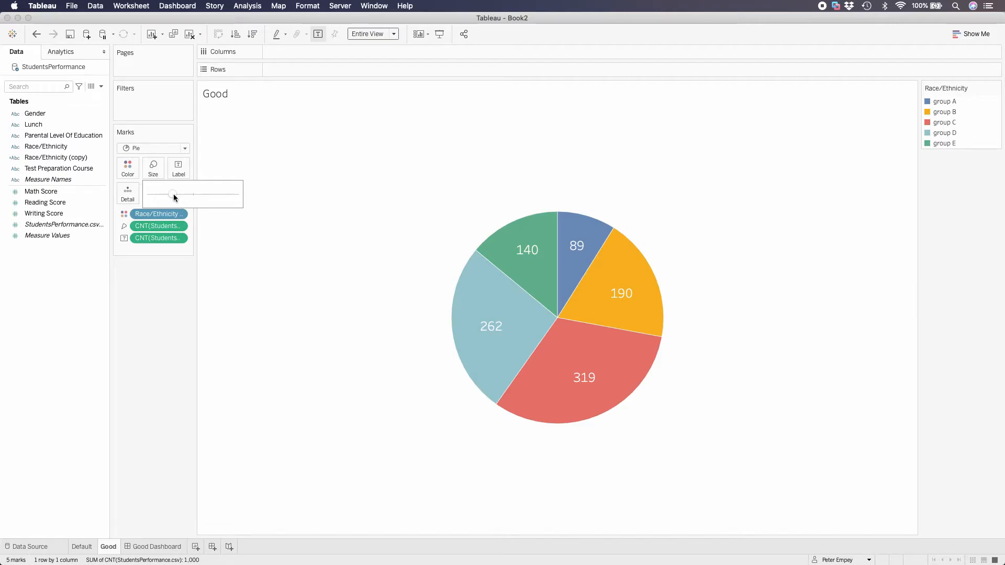
pyautogui.moveTo(183, 196); pyautogui.dragTo(193, 196)
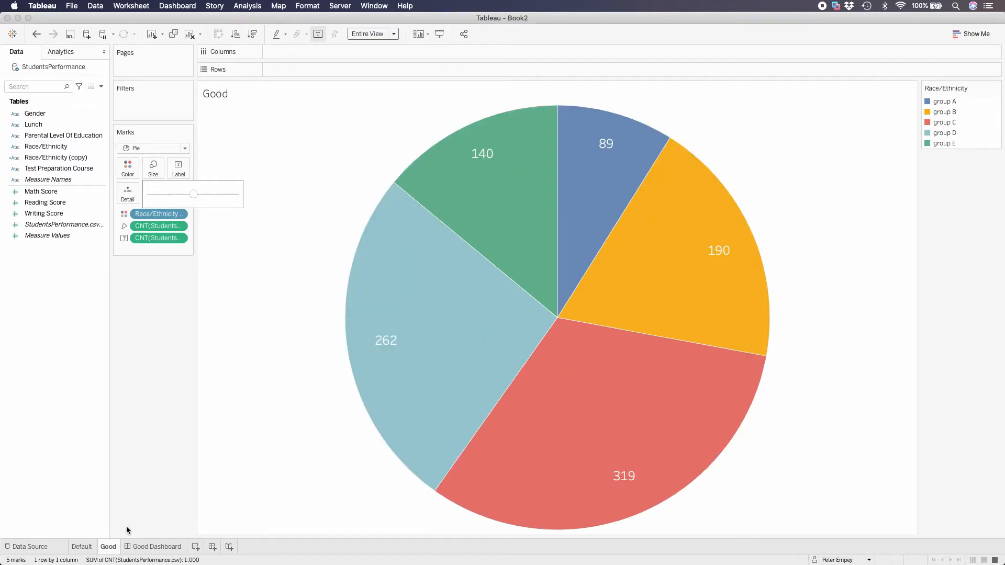
pyautogui.click(158, 549)
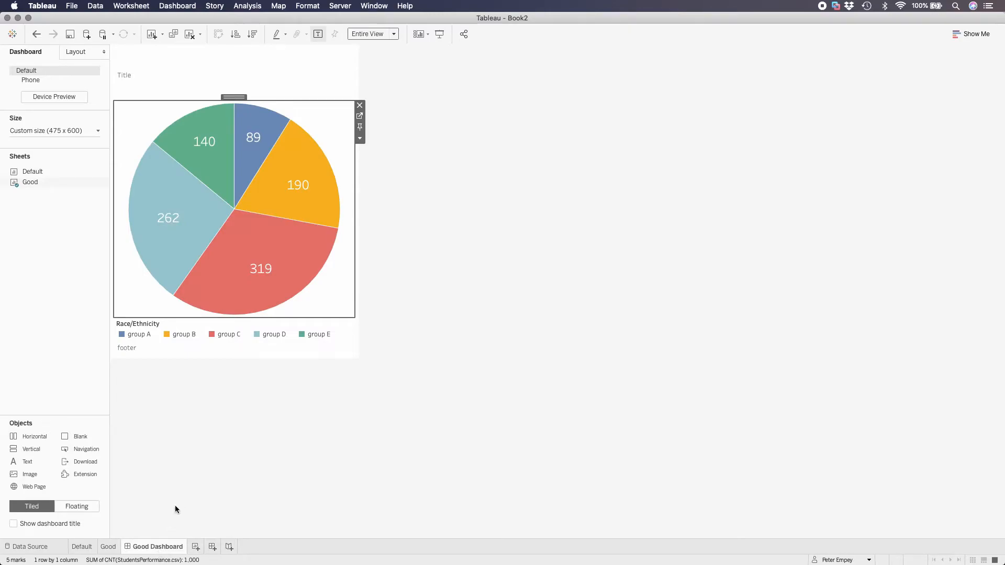
pyautogui.moveTo(228, 310)
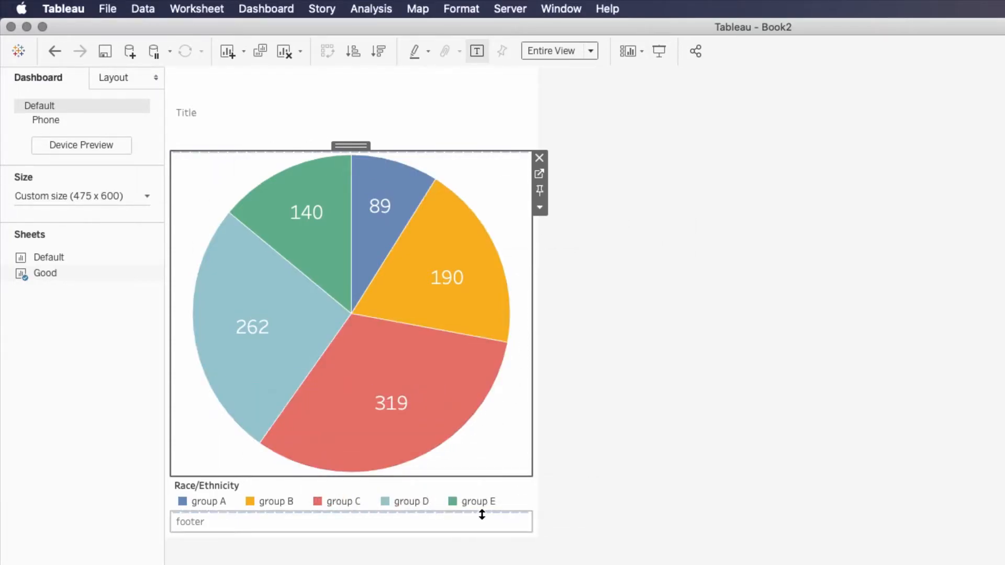
pyautogui.click(649, 483)
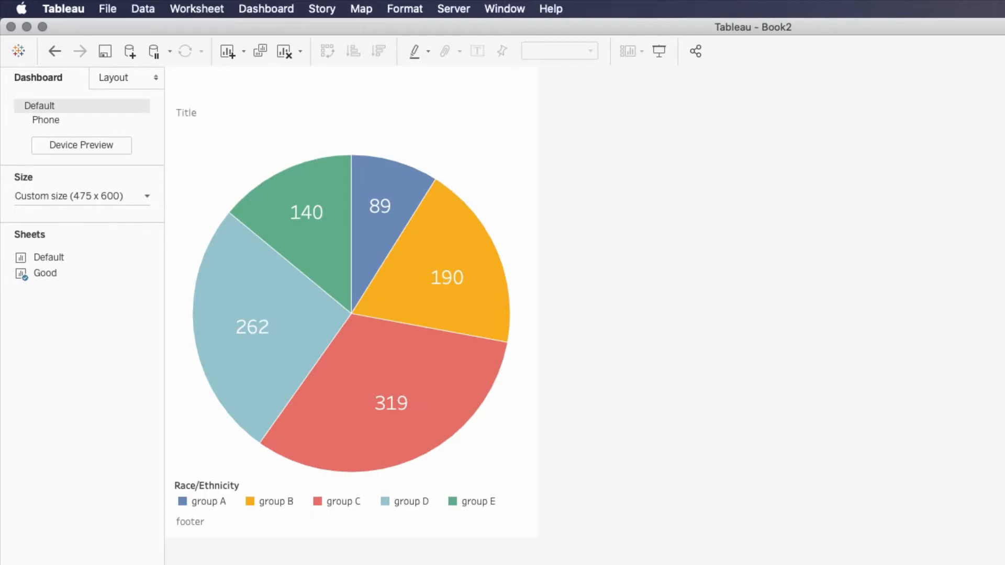
# Replace the dashboard's Title text with "The Race/Ethnicity Group of Students", pasted from the Pages document
pyautogui.press('super+Tab')
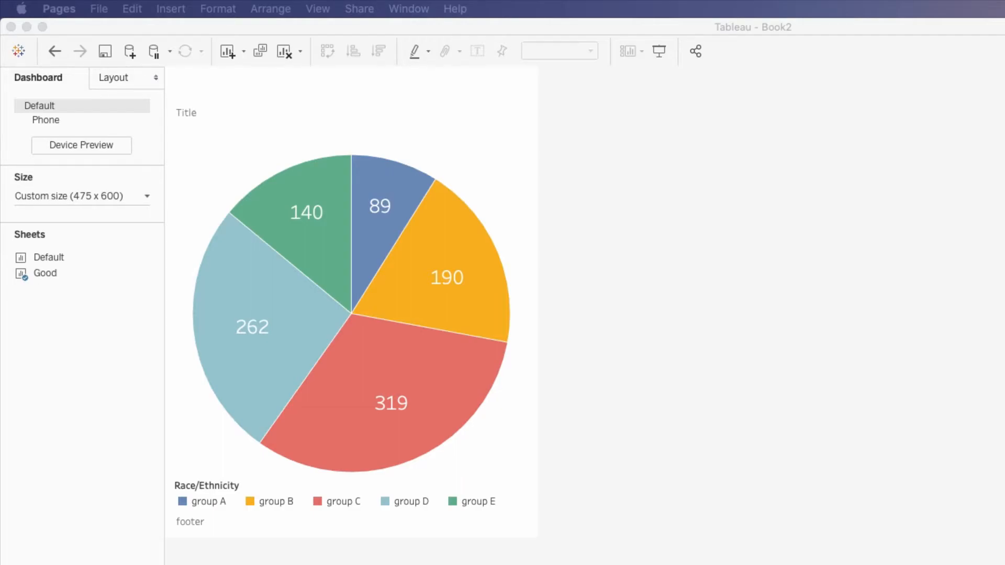
pyautogui.click(260, 116)
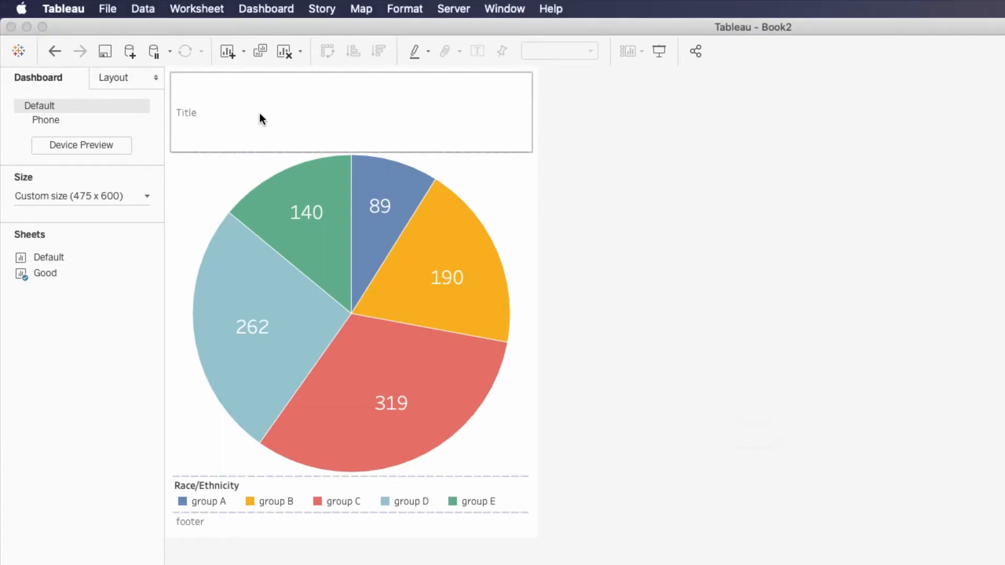
pyautogui.doubleClick(260, 112)
pyautogui.press('super+a')
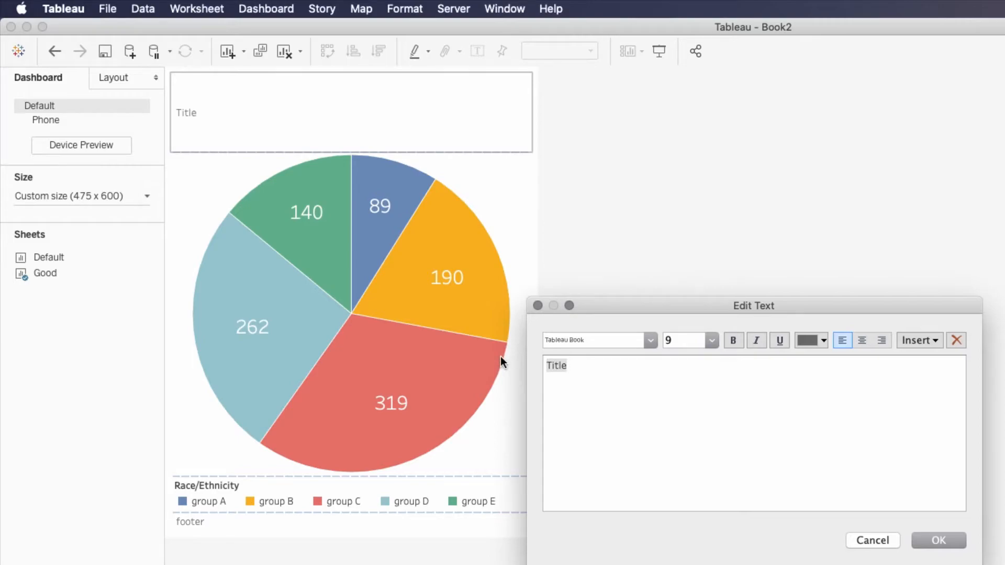
pyautogui.write('The Race/Ethnicity Group of Students')
pyautogui.press('BackSpace')
# Set the font size of the whole title text to 24
pyautogui.moveTo(706, 363); pyautogui.dragTo(535, 344)
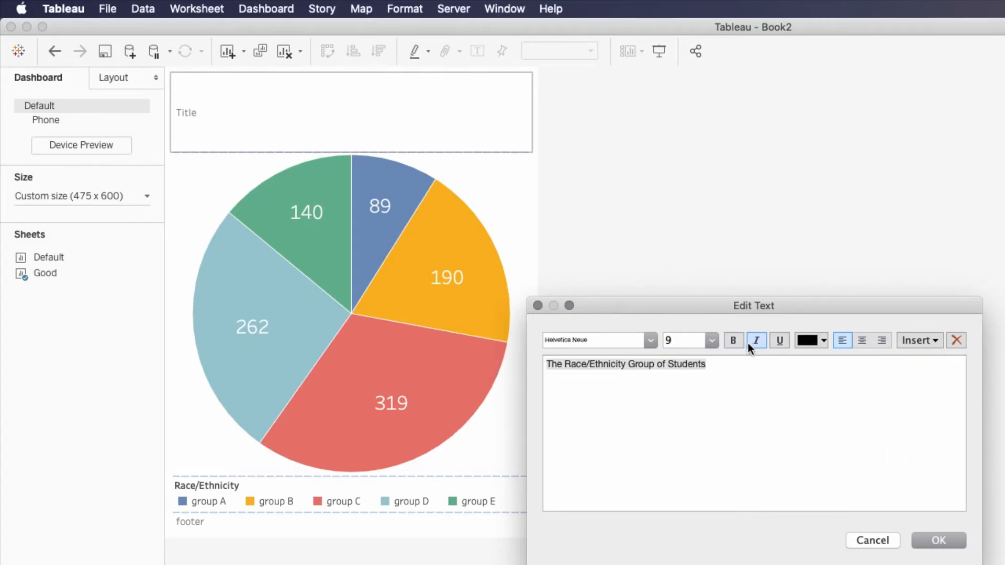
pyautogui.click(711, 341)
pyautogui.click(697, 490)
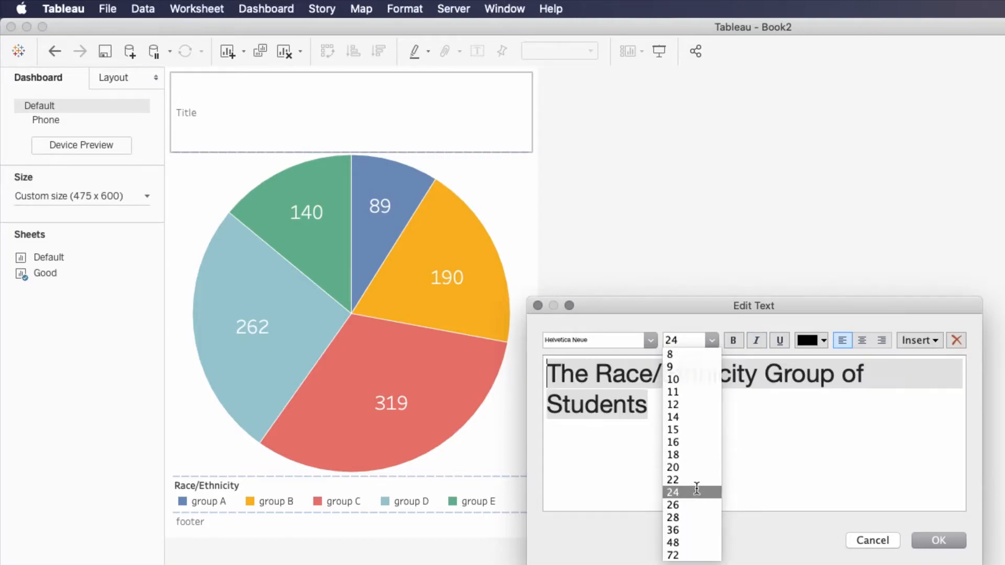
# Apply the title formatting and replace the footer text with the copied "Data from StudentPerformance data set found on kaggle.com"
pyautogui.click(922, 542)
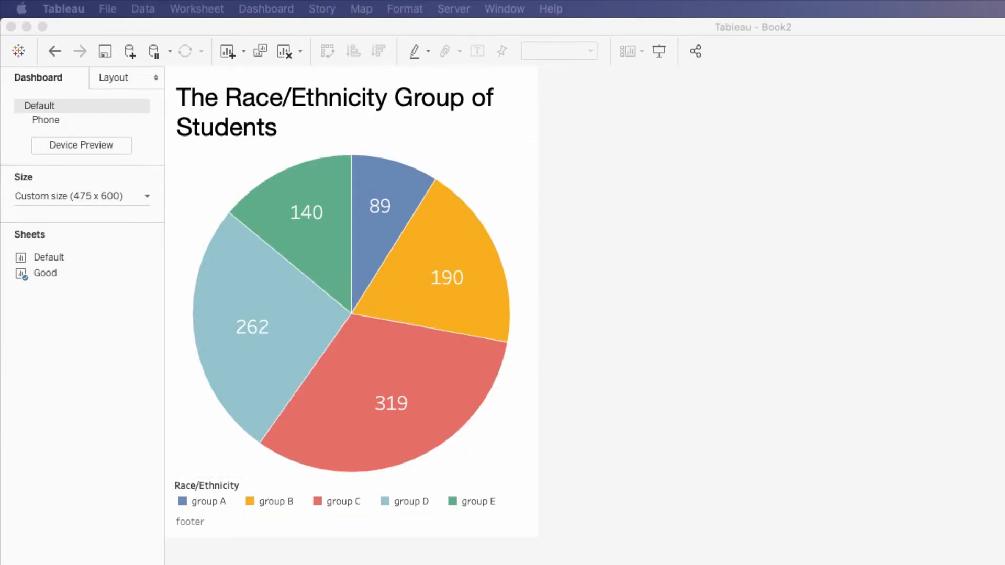
pyautogui.doubleClick(217, 526)
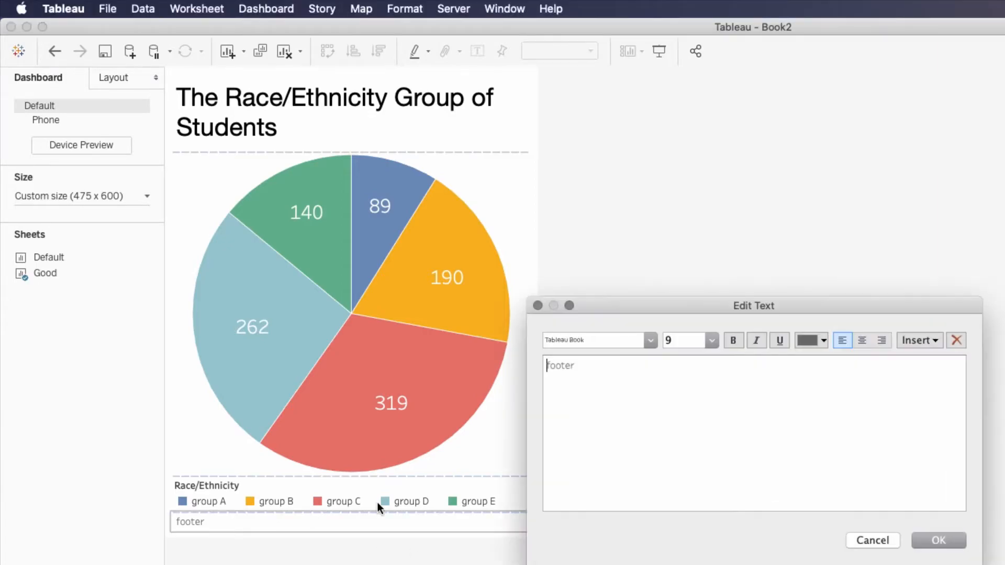
pyautogui.press('super+a')
pyautogui.write('Data from StudentPerformance data set found on kaggle.com')
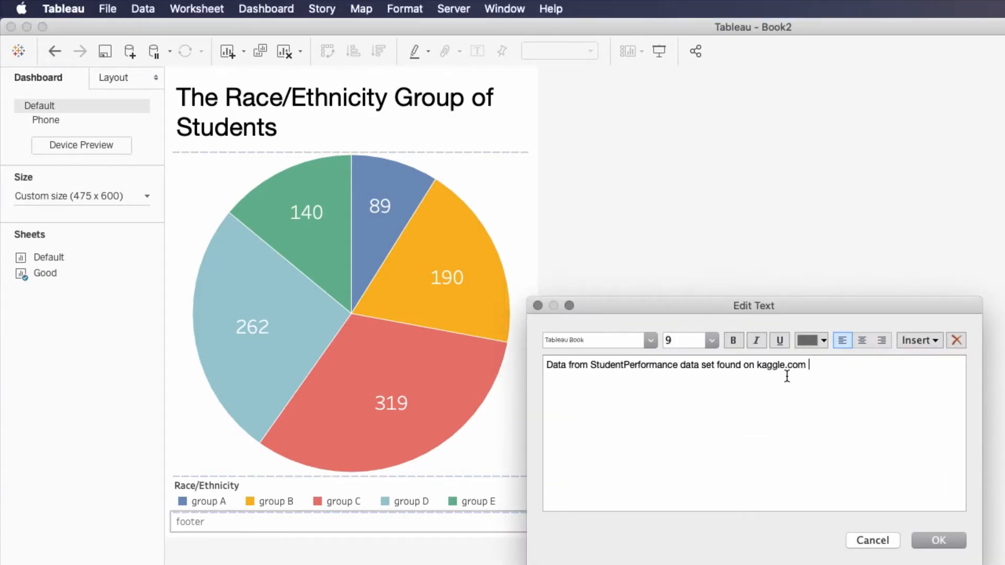
# Colour the whole footer text medium grey and apply the text edit
pyautogui.moveTo(808, 365); pyautogui.dragTo(554, 354)
pyautogui.click(824, 340)
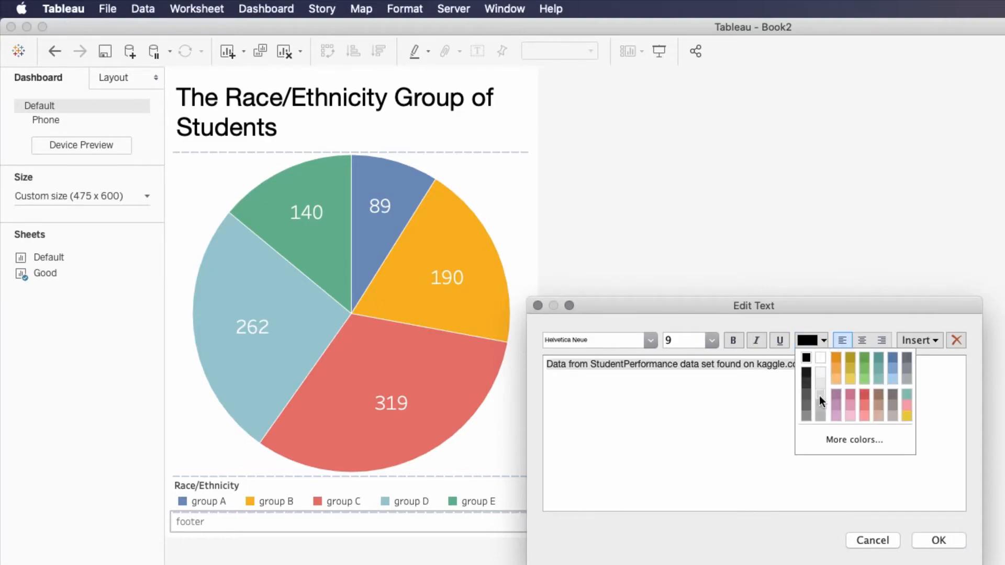
pyautogui.click(808, 418)
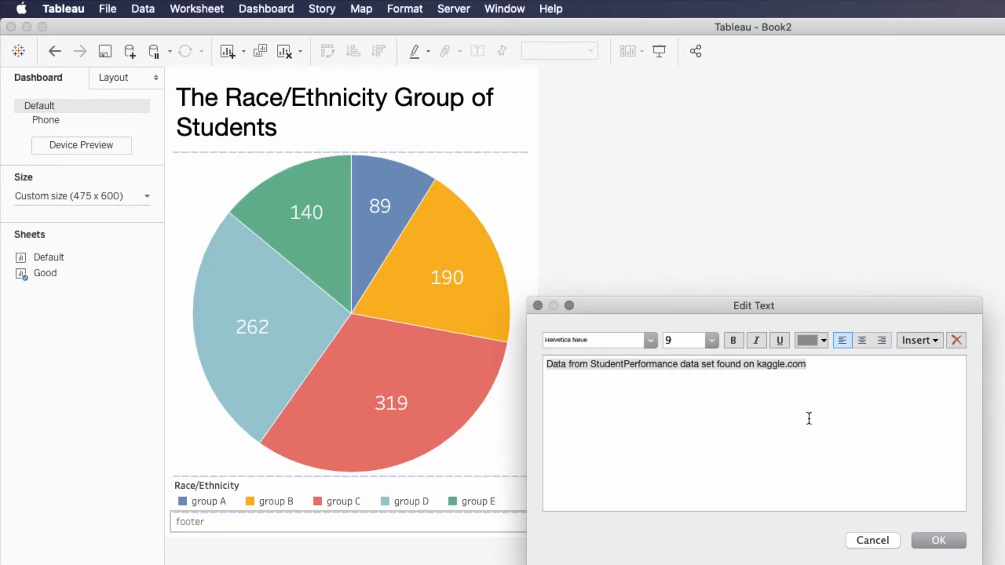
pyautogui.click(939, 542)
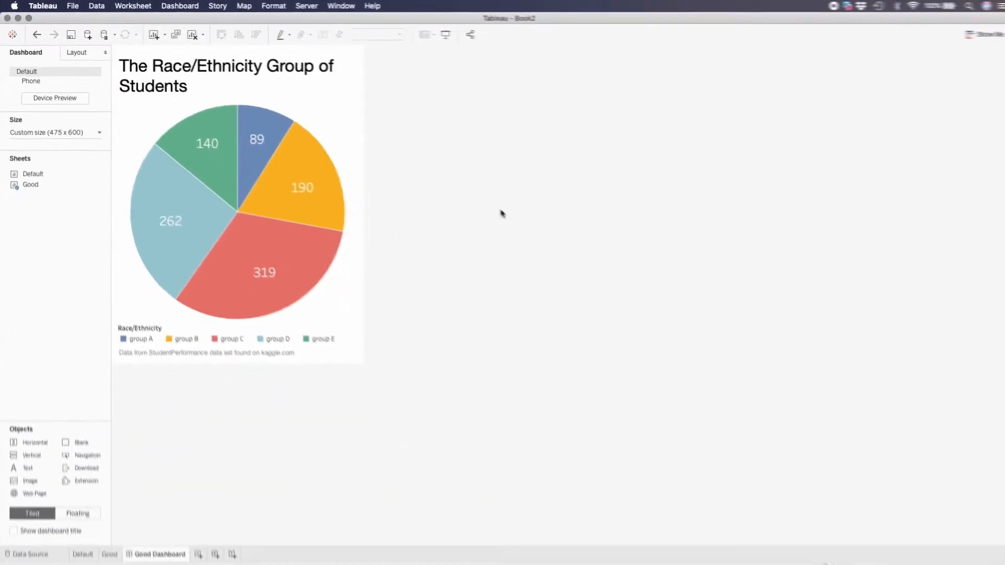
# On the Good sheet, sort the Race/Ethnicity (copy) colour field by Field, ascending, using the count of StudentsPerformance.csv
pyautogui.click(107, 546)
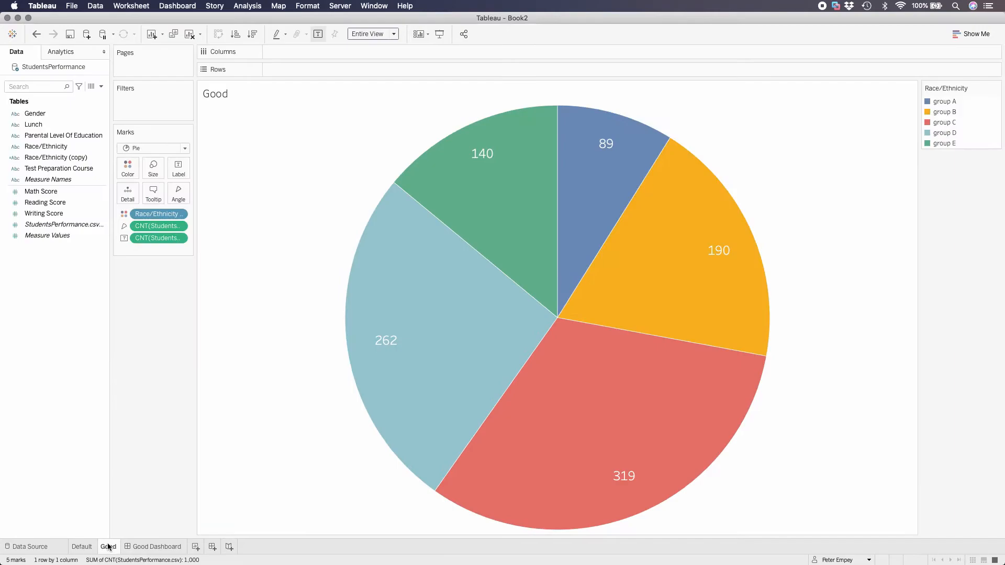
pyautogui.click(179, 215)
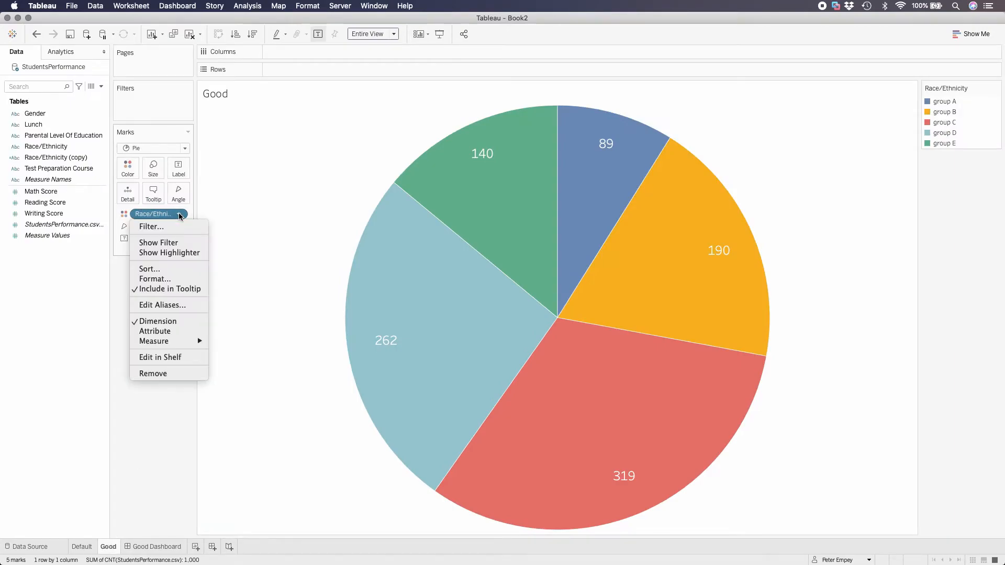
pyautogui.click(168, 270)
pyautogui.click(506, 279)
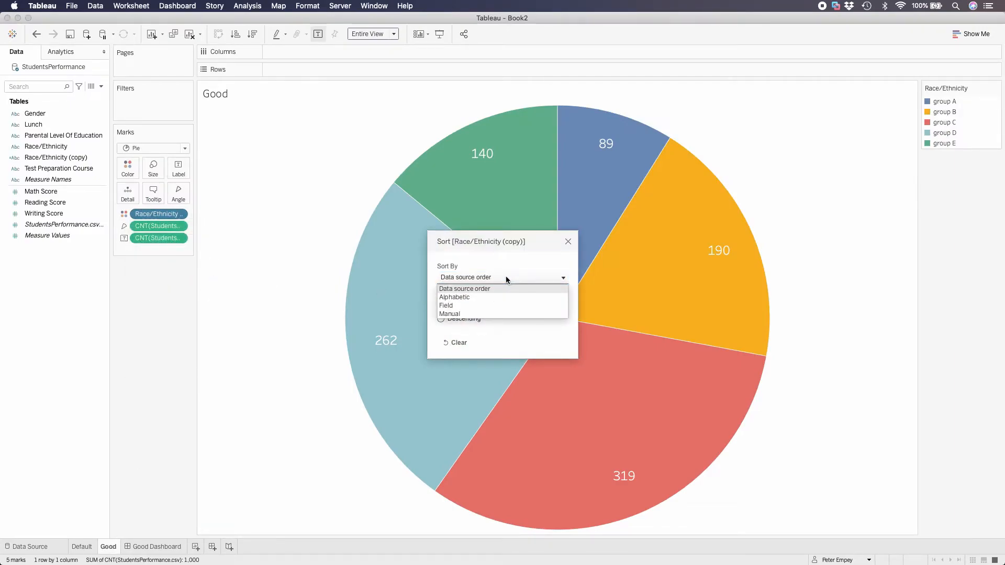
pyautogui.click(446, 309)
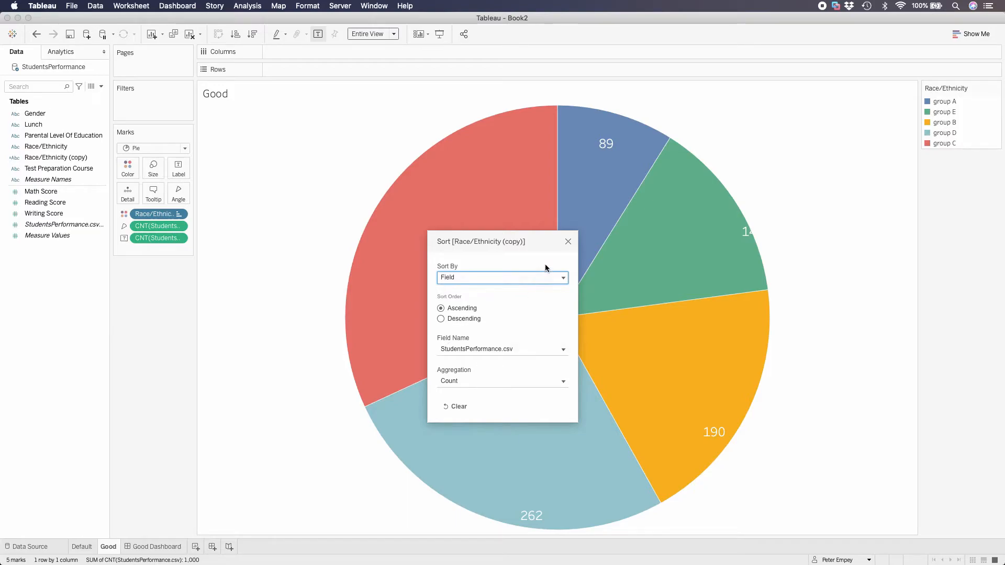
pyautogui.moveTo(543, 241); pyautogui.dragTo(268, 246)
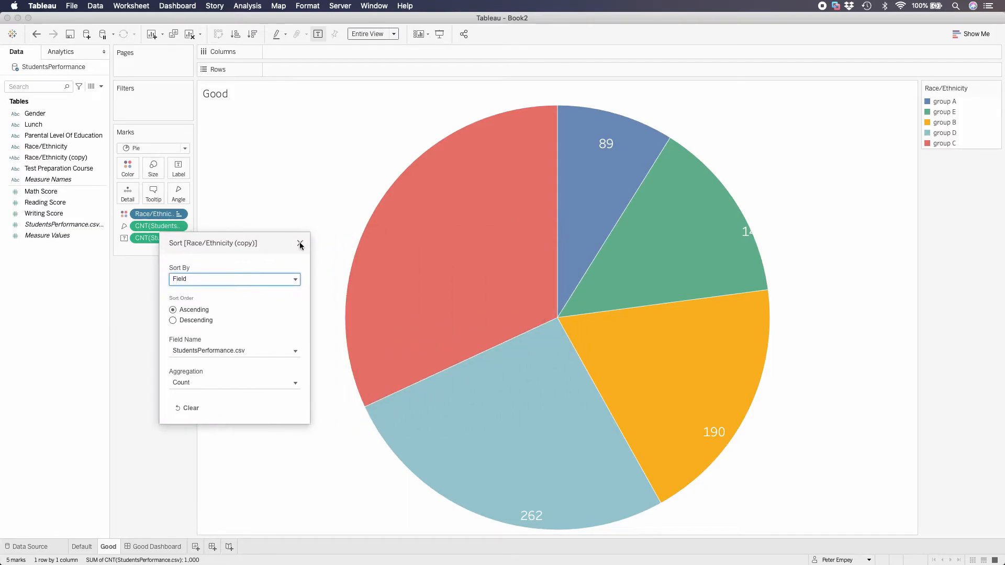
pyautogui.click(300, 245)
# On Good Dashboard, move the group C label to the middle of its slice and the group A label slightly outward
pyautogui.click(403, 199)
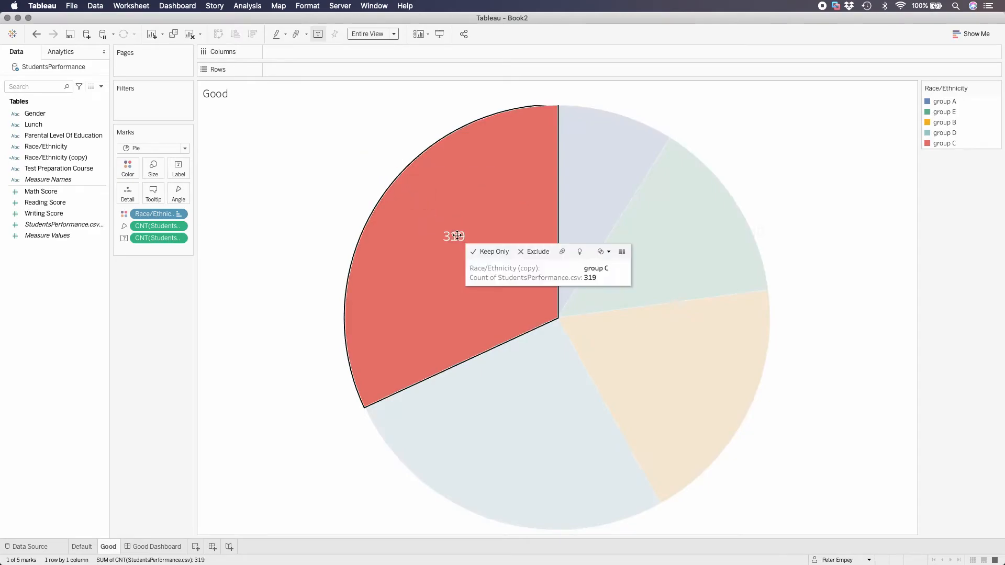
pyautogui.click(586, 194)
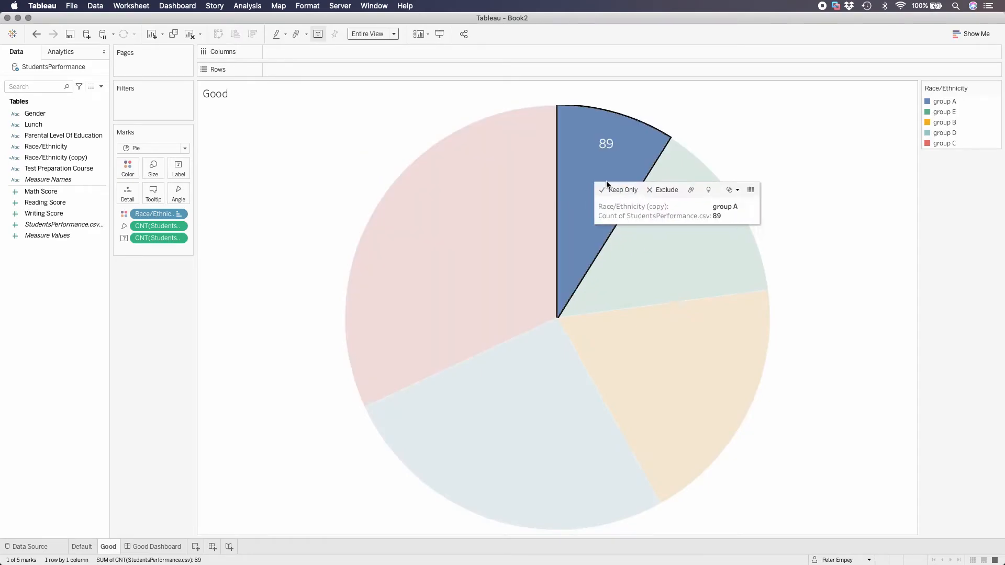
pyautogui.click(168, 546)
pyautogui.moveTo(218, 187)
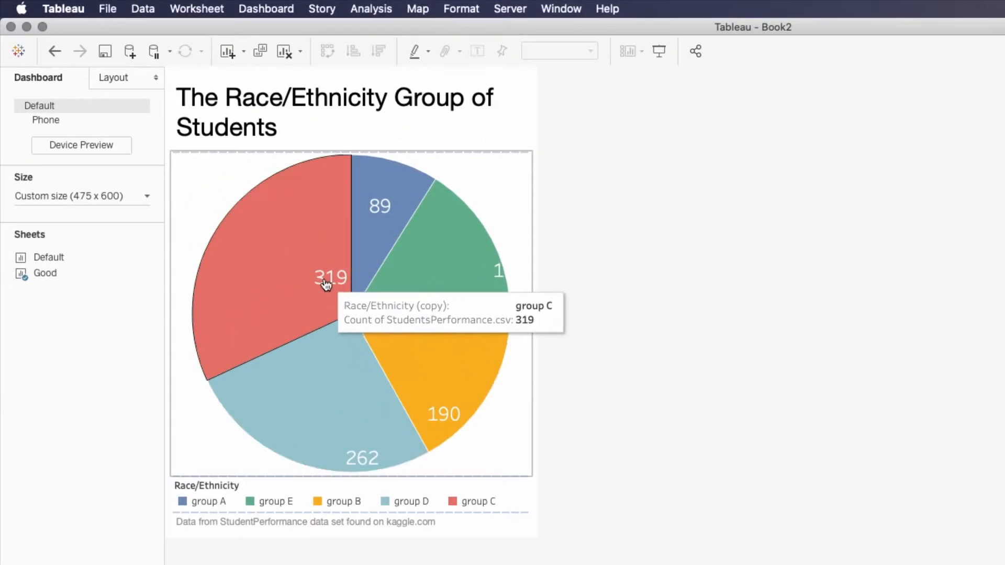
pyautogui.click(328, 279)
pyautogui.moveTo(329, 280); pyautogui.dragTo(265, 262)
pyautogui.click(381, 203)
pyautogui.moveTo(380, 206); pyautogui.dragTo(385, 193)
# Reposition the group E, group B and group D labels to the middle of their slices and clear the selection
pyautogui.click(423, 292)
pyautogui.moveTo(508, 274); pyautogui.dragTo(457, 263)
pyautogui.click(433, 375)
pyautogui.moveTo(433, 411); pyautogui.dragTo(432, 365)
pyautogui.click(335, 405)
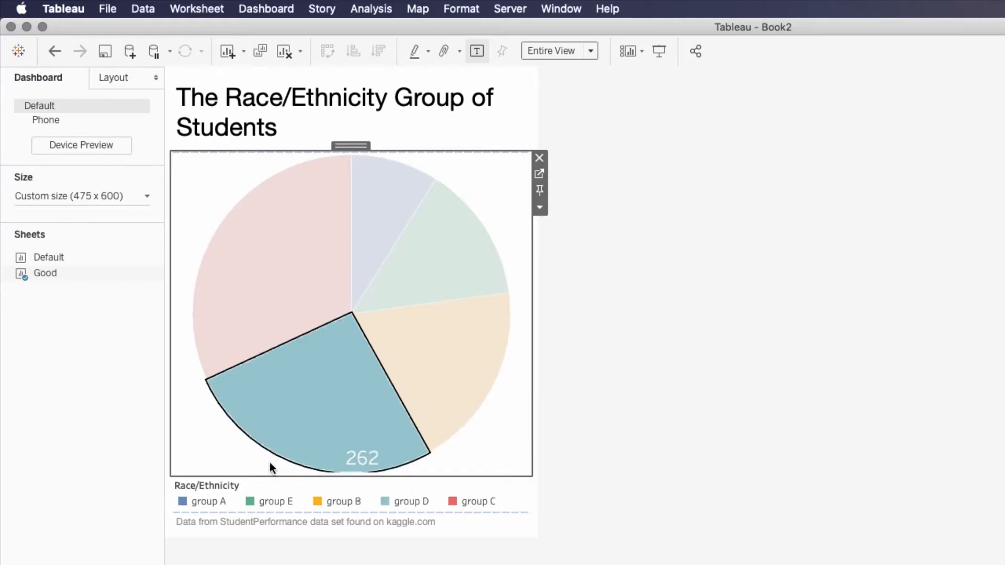
pyautogui.moveTo(359, 458); pyautogui.dragTo(323, 406)
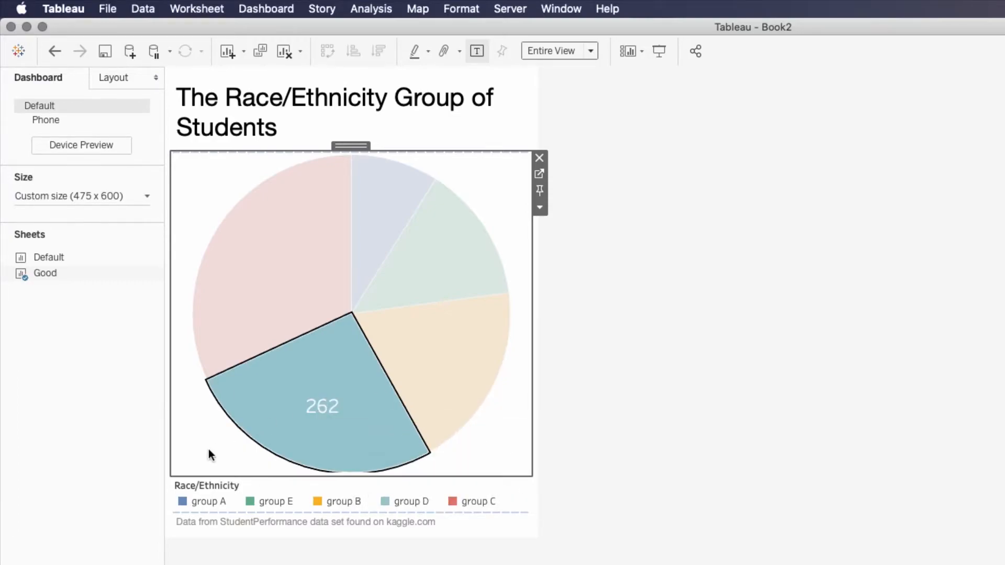
pyautogui.click(209, 454)
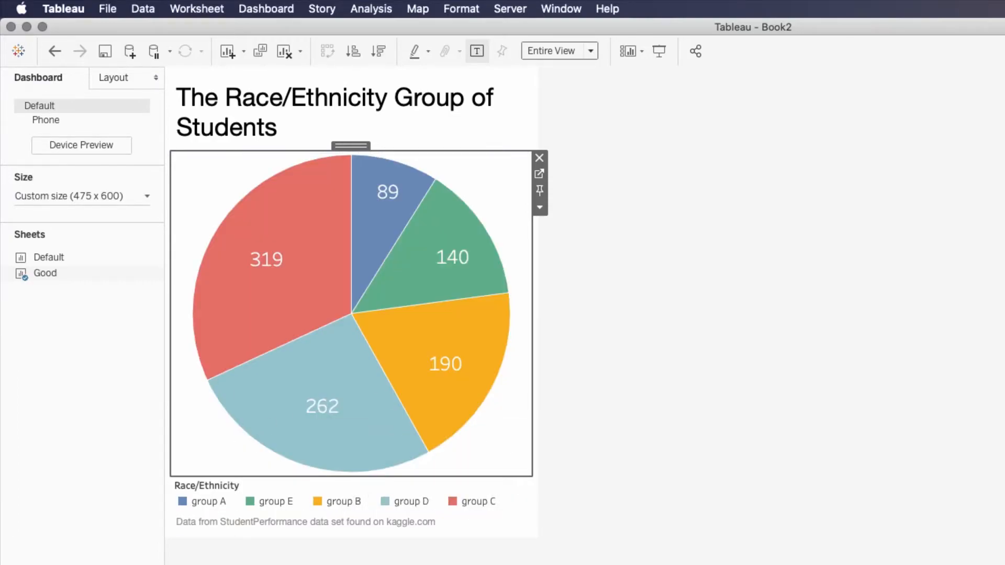
# Fine-tune the positions of the group E and group A labels within their slices and deselect the chart
pyautogui.click(446, 259)
pyautogui.moveTo(436, 261); pyautogui.dragTo(436, 261)
pyautogui.click(602, 315)
pyautogui.click(377, 195)
pyautogui.moveTo(376, 200); pyautogui.dragTo(374, 208)
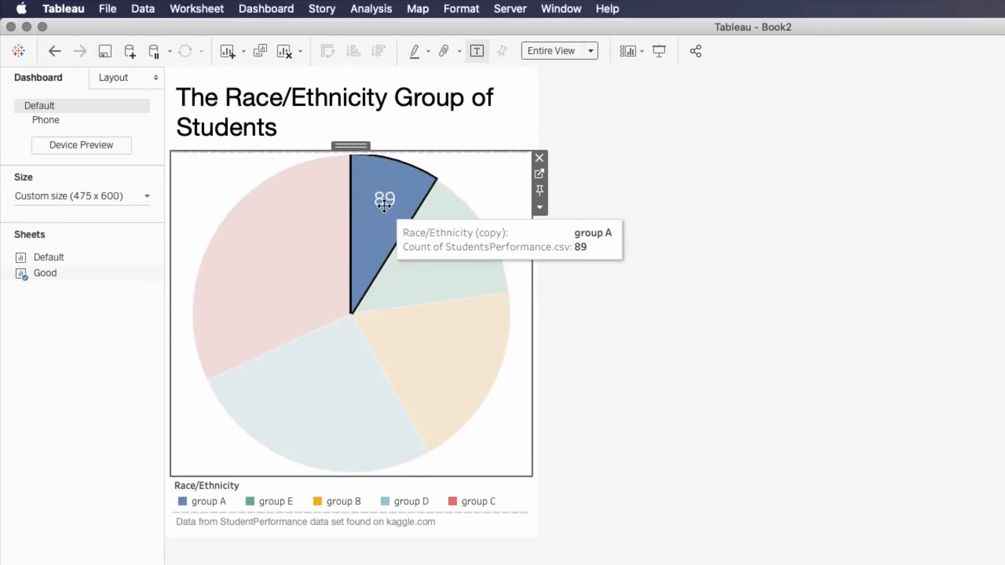
pyautogui.click(385, 206)
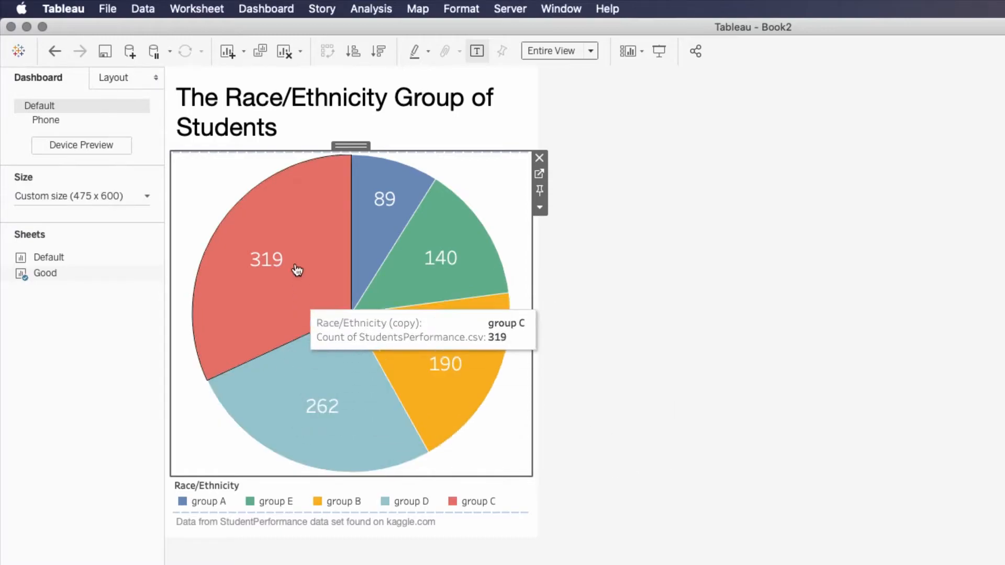
pyautogui.click(746, 471)
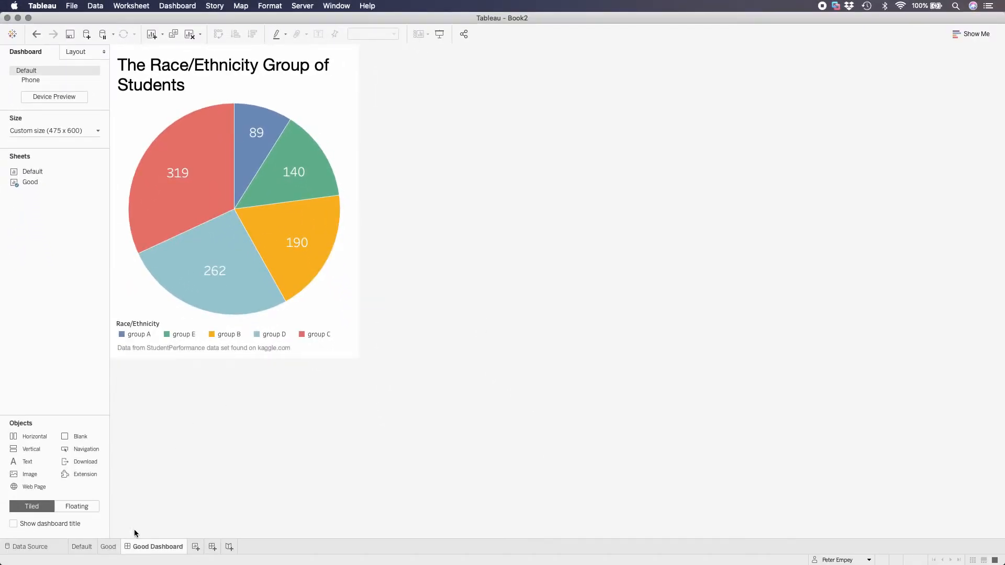
# Duplicate the Good worksheet
pyautogui.click(108, 547)
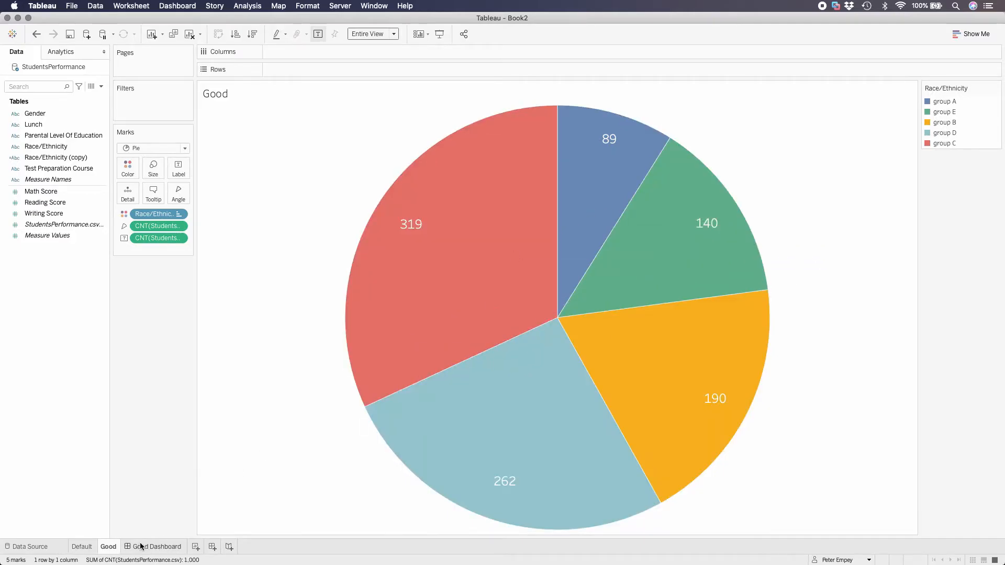
pyautogui.rightClick(113, 548)
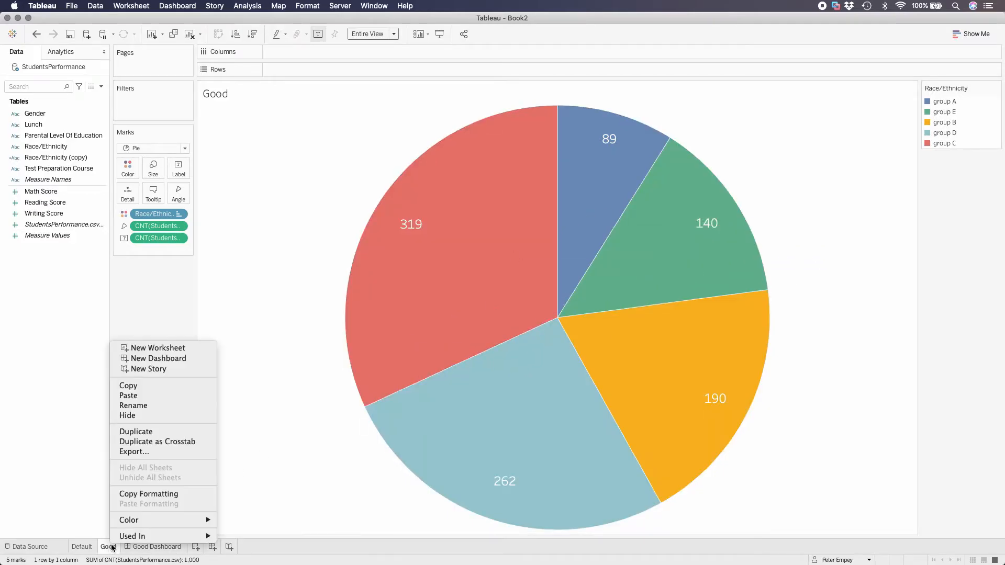
pyautogui.click(152, 432)
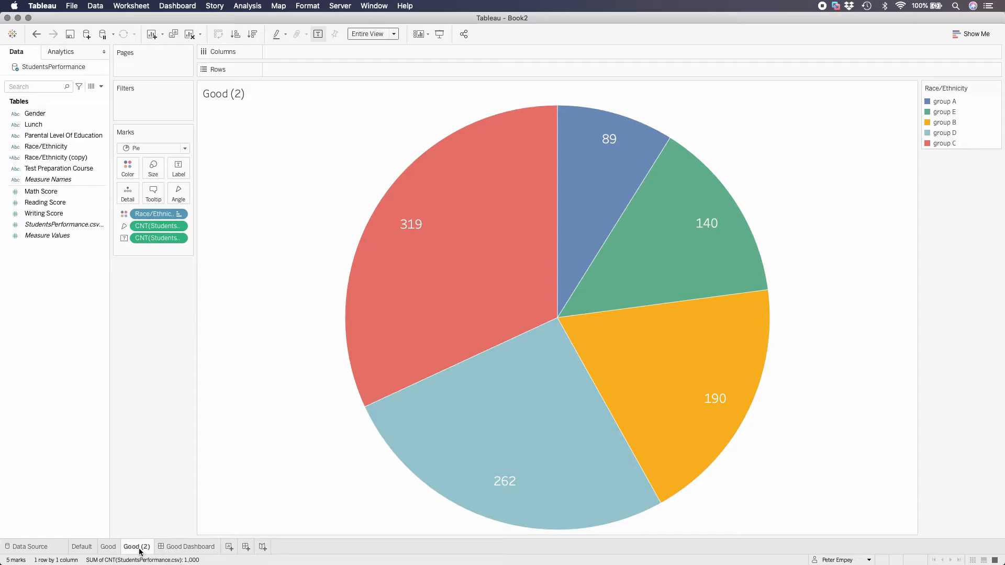
pyautogui.rightClick(142, 550)
pyautogui.click(177, 451)
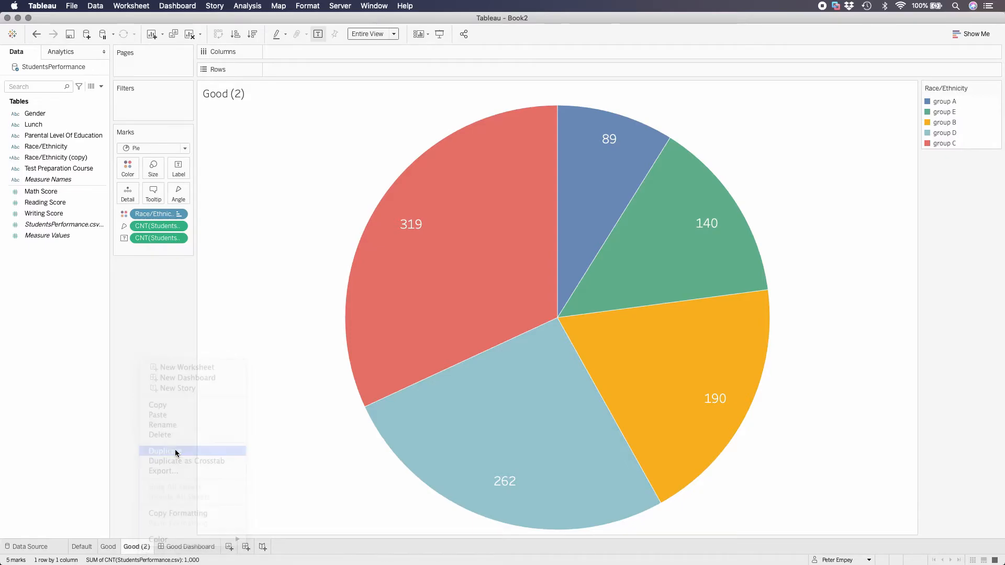
pyautogui.rightClick(167, 550)
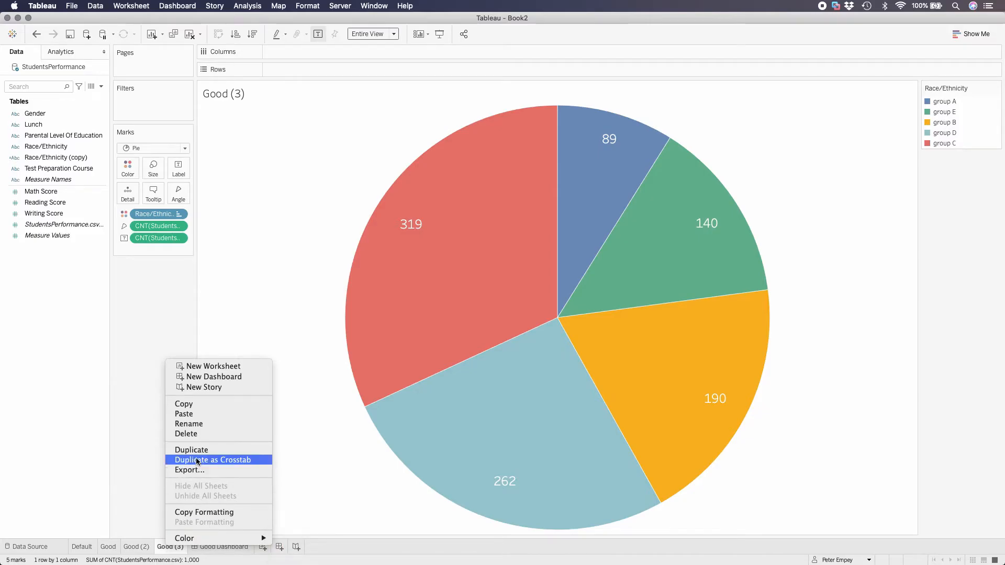
pyautogui.click(207, 435)
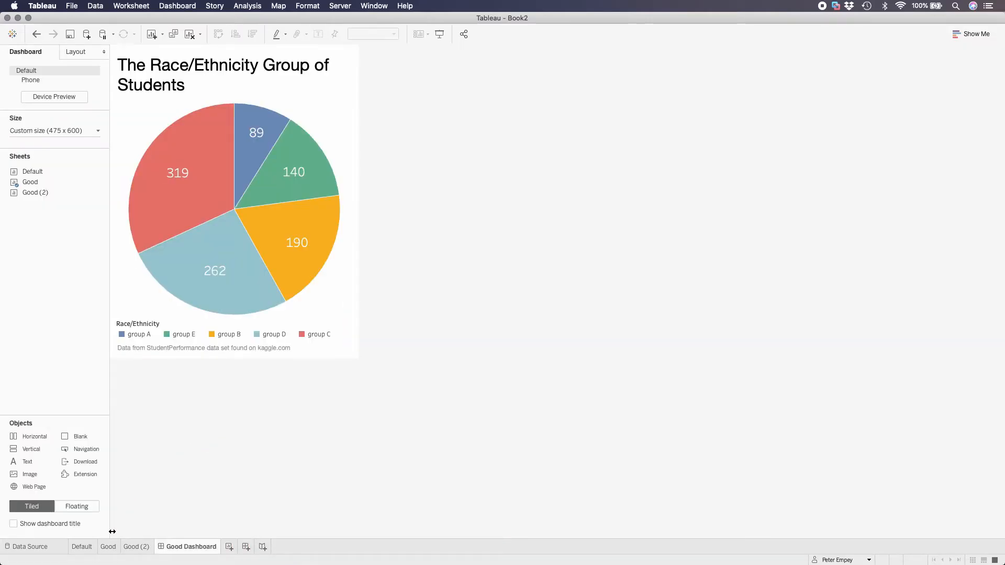
# Rename the Good (2) worksheet to "Better", compare it with the Good sheet and return to Better
pyautogui.click(134, 548)
pyautogui.rightClick(136, 549)
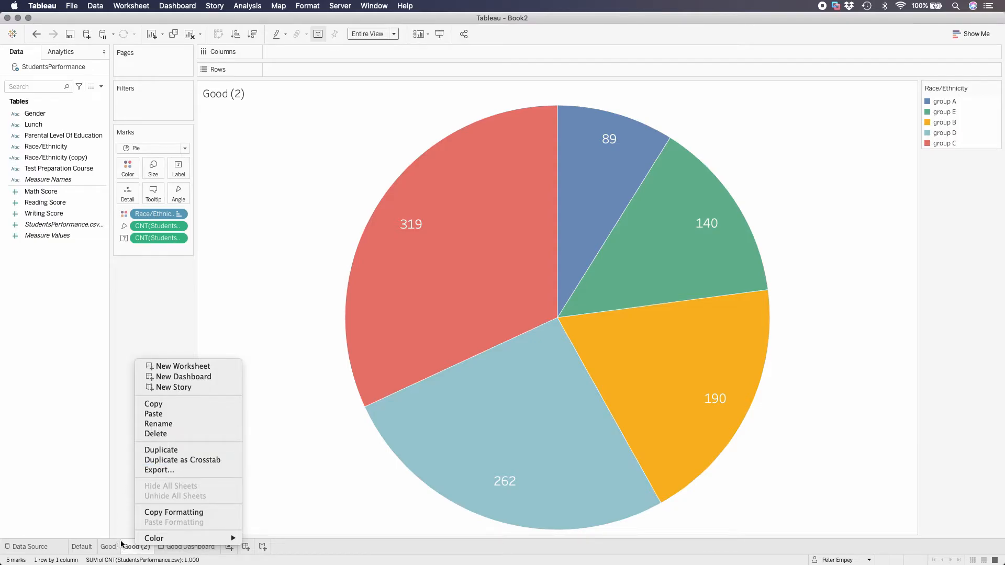
pyautogui.click(169, 424)
pyautogui.write('Better')
pyautogui.press('Return')
pyautogui.click(108, 547)
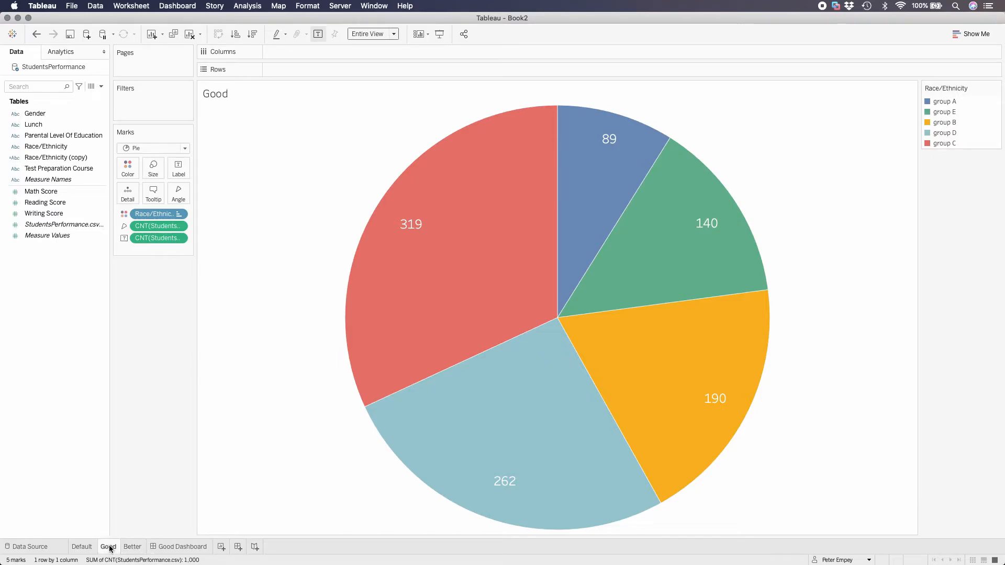
pyautogui.click(133, 547)
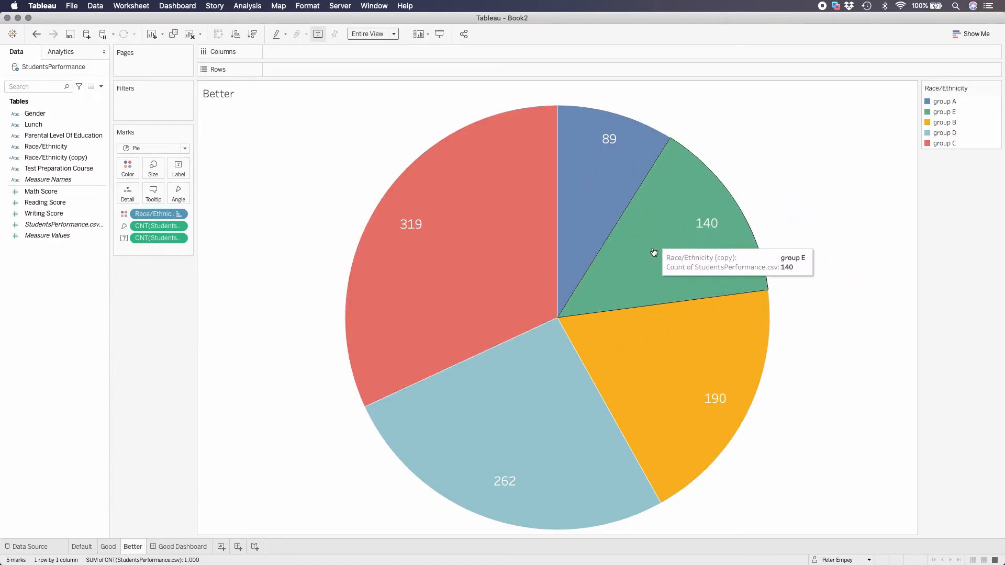
pyautogui.click(654, 257)
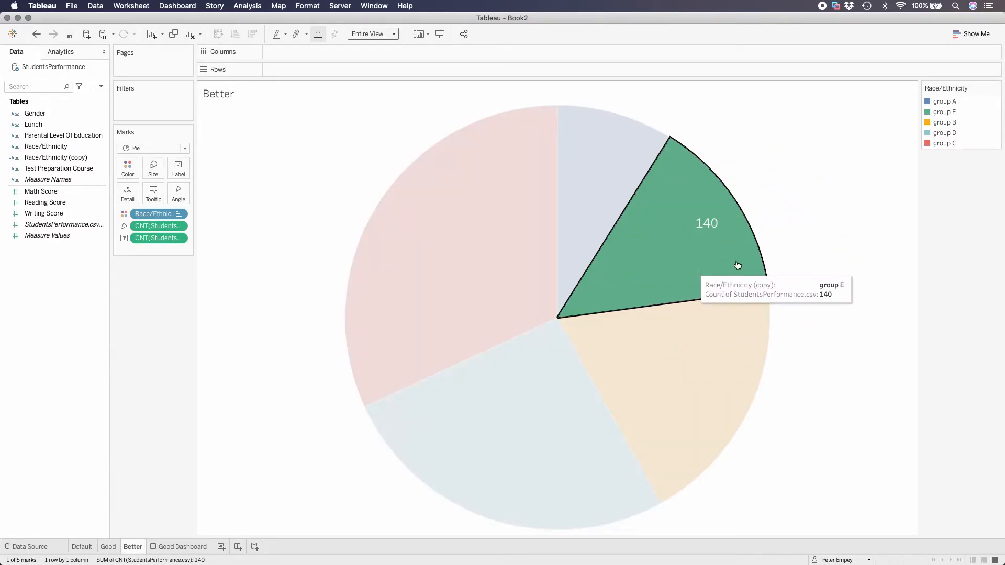
pyautogui.click(797, 240)
pyautogui.click(577, 196)
pyautogui.click(577, 196)
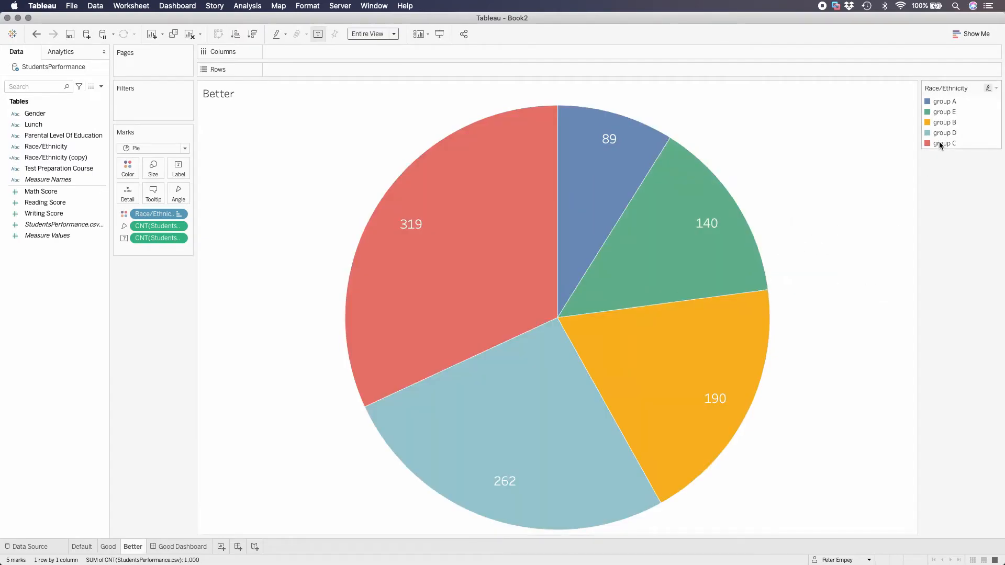
# Group the group A, group B, group D and group C members of the Race/Ethnicity legend on the Better sheet
pyautogui.click(947, 105)
pyautogui.keyDown('super'); pyautogui.click(950, 123); pyautogui.keyUp('super')
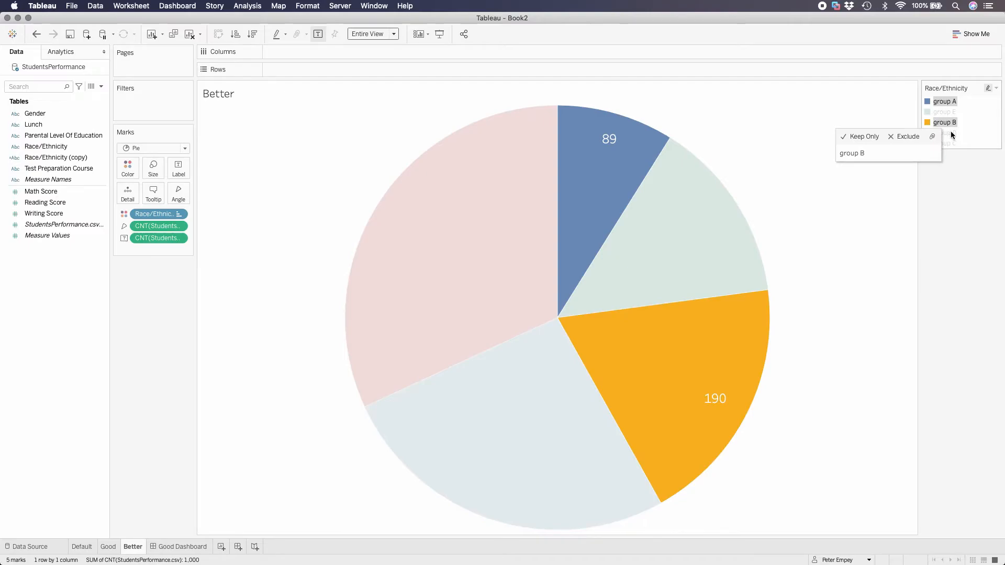
pyautogui.keyDown('super'); pyautogui.click(952, 134); pyautogui.keyUp('super')
pyautogui.keyDown('super'); pyautogui.click(954, 142); pyautogui.keyUp('super')
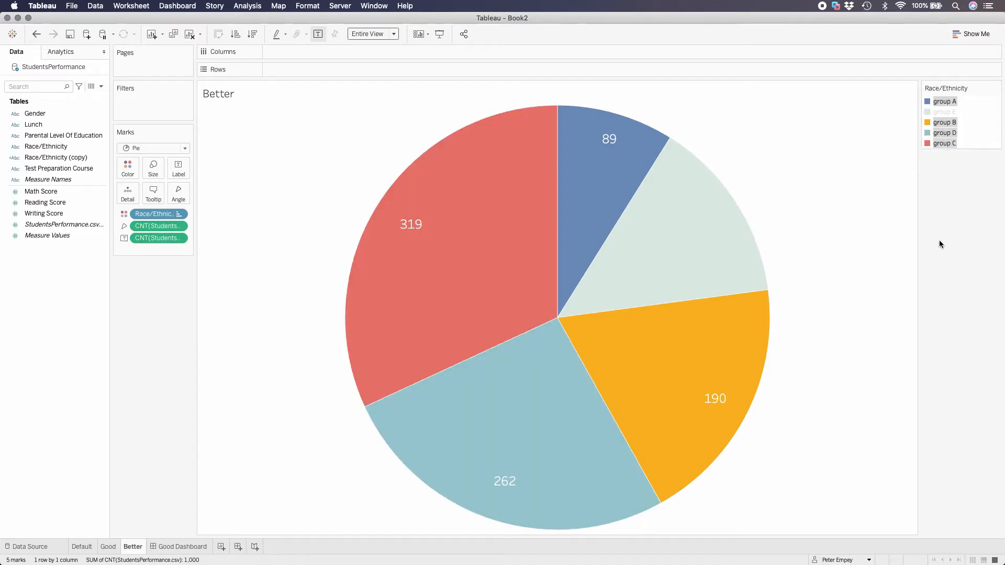
pyautogui.moveTo(946, 143)
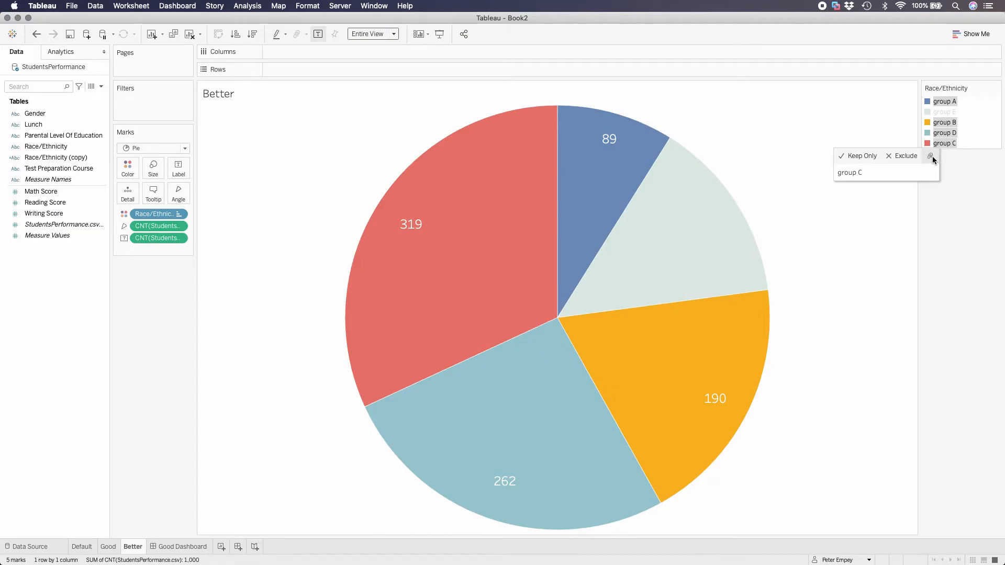
pyautogui.click(932, 156)
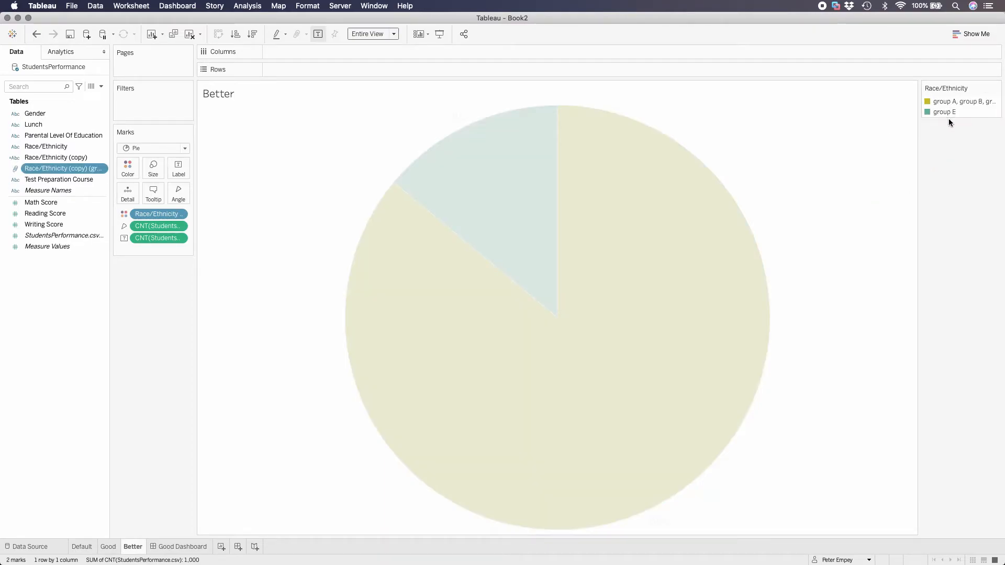
# Rename the combined group A to D member of the Race/Ethnicity (copy) (group) field to "Others"
pyautogui.click(947, 115)
pyautogui.click(948, 112)
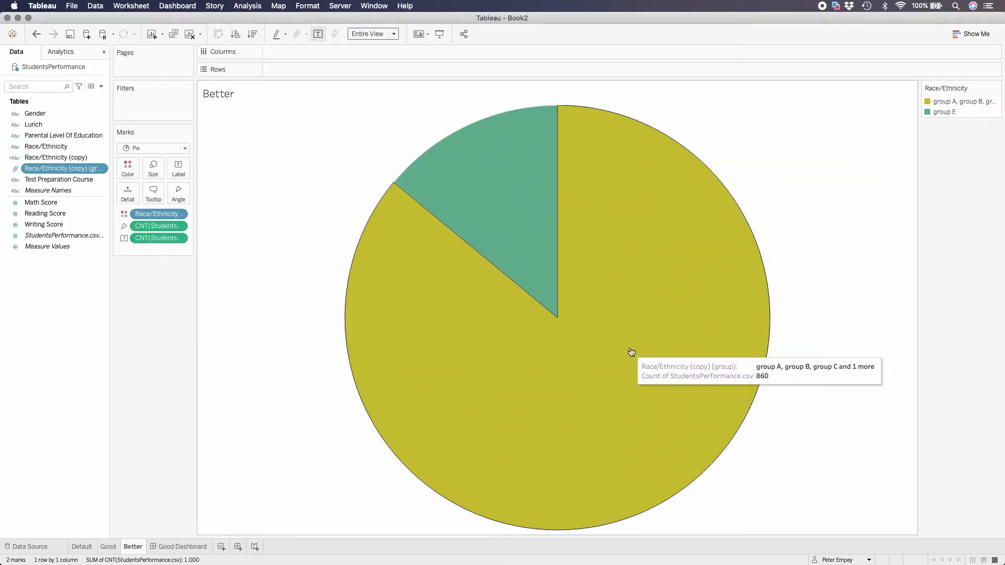
pyautogui.rightClick(43, 172)
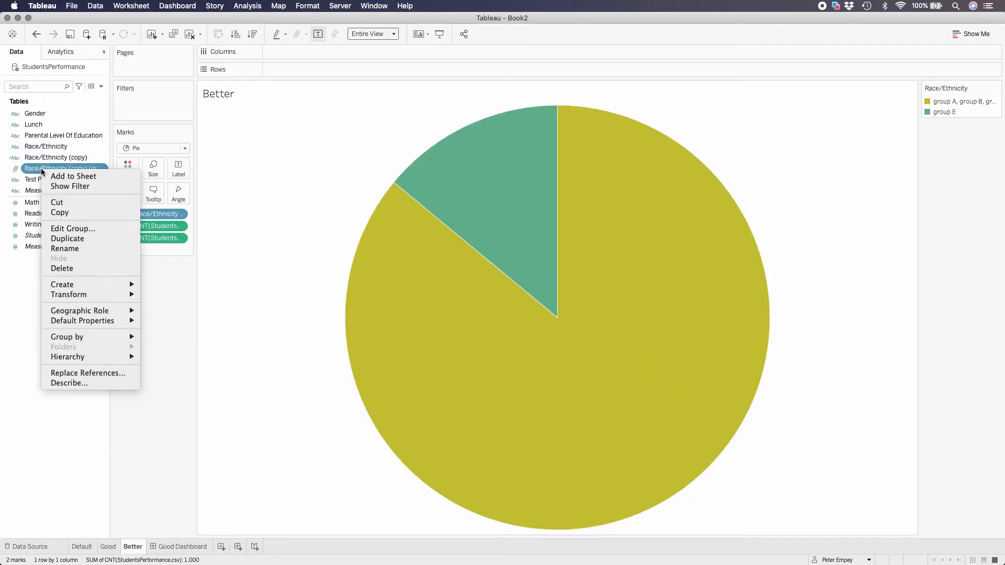
pyautogui.click(73, 228)
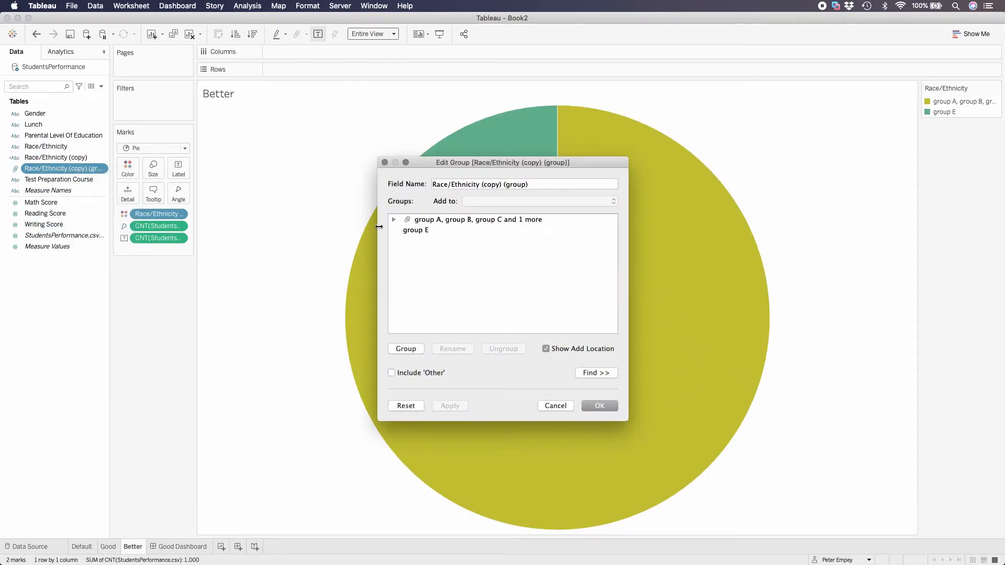
pyautogui.click(450, 221)
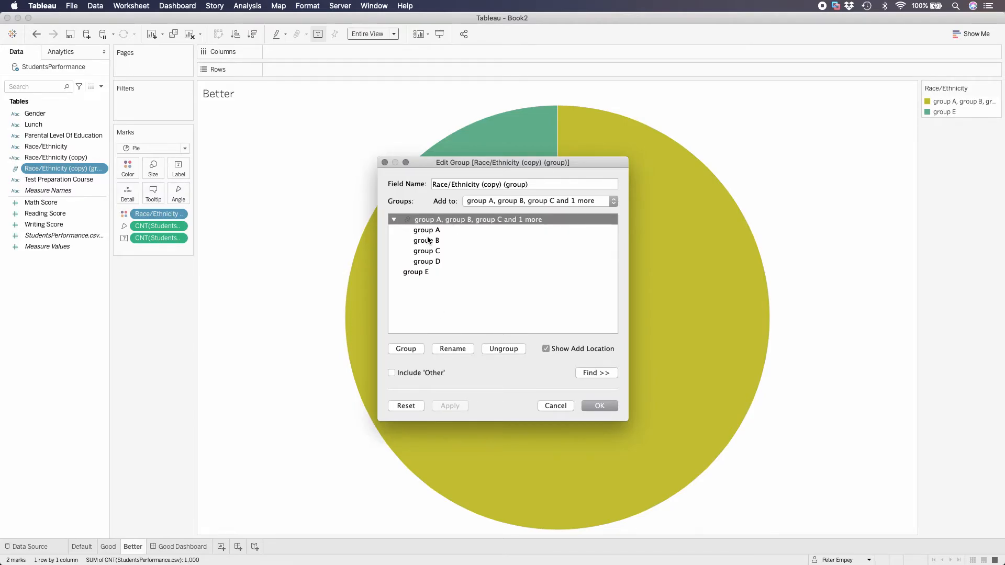
pyautogui.click(461, 349)
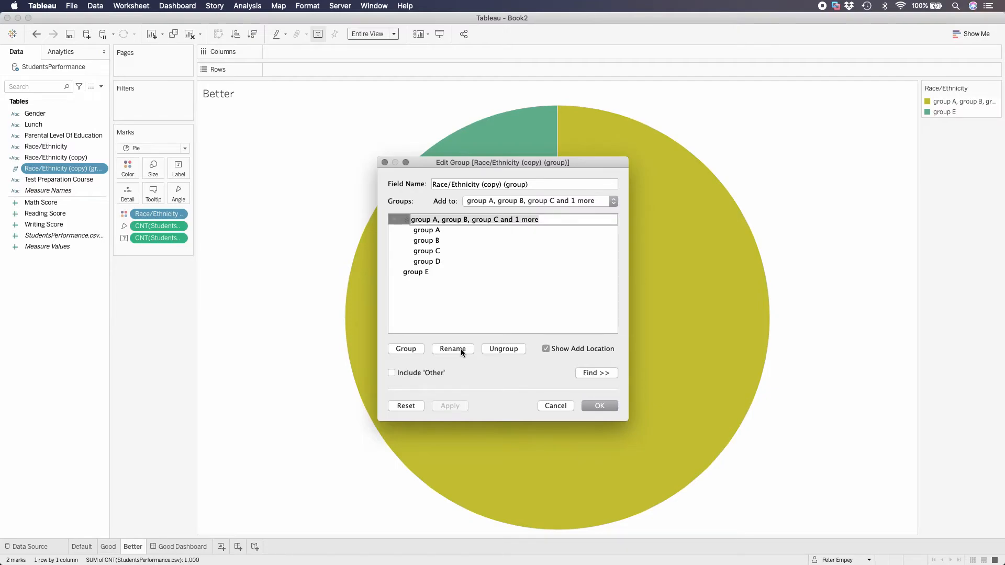
pyautogui.write('Others')
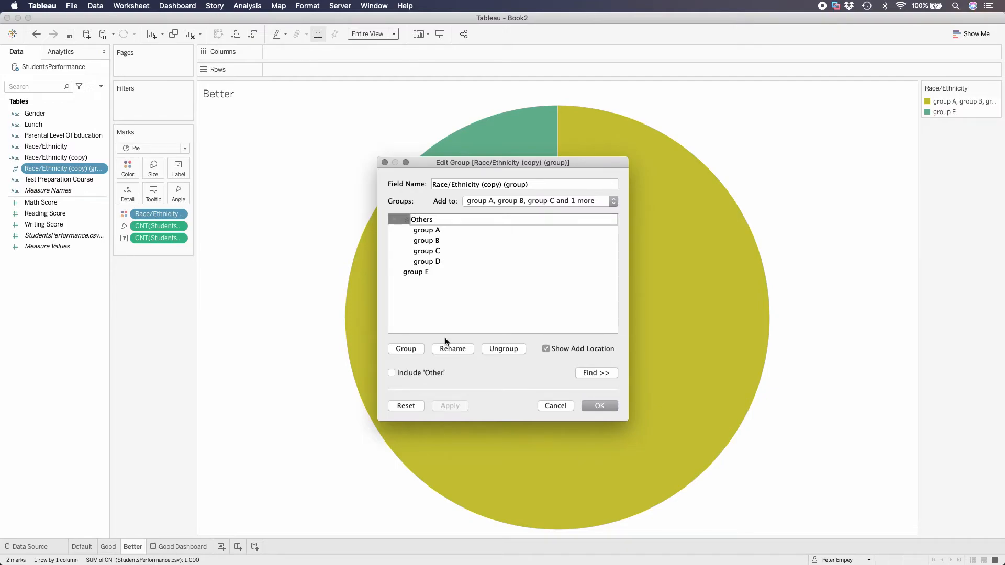
pyautogui.press('Return')
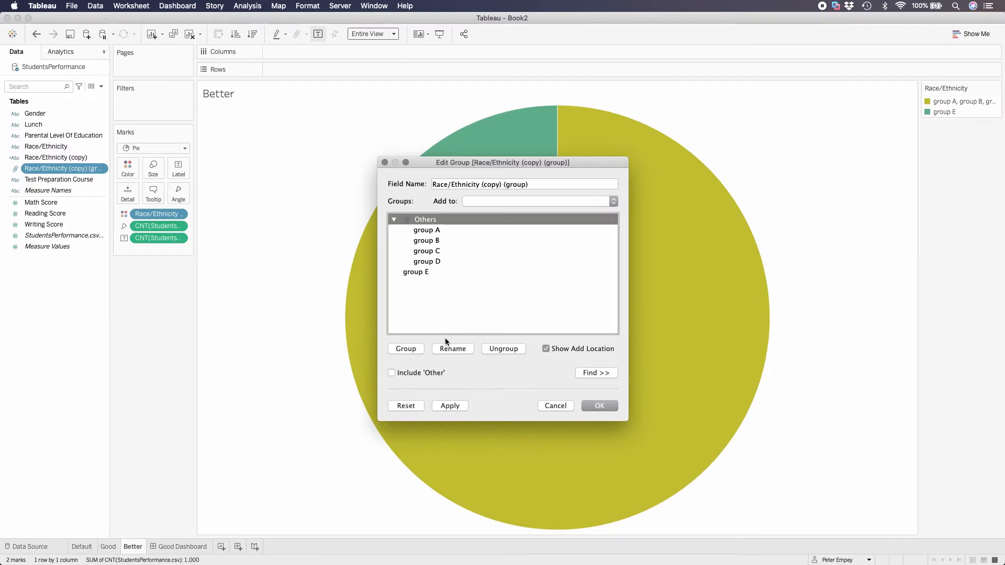
pyautogui.click(599, 406)
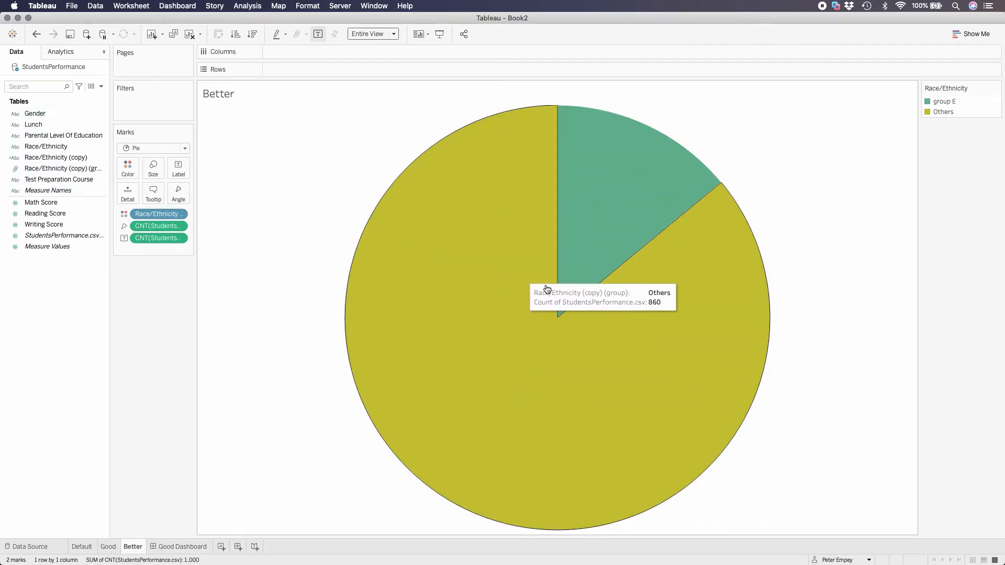
# Place the group E count label in the upper middle of the group E slice
pyautogui.click(480, 286)
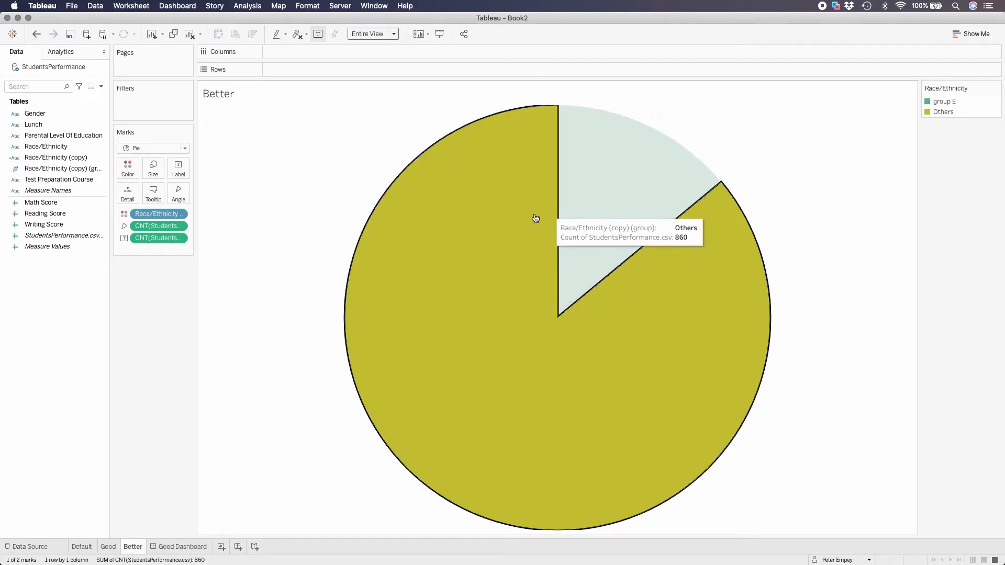
pyautogui.click(663, 122)
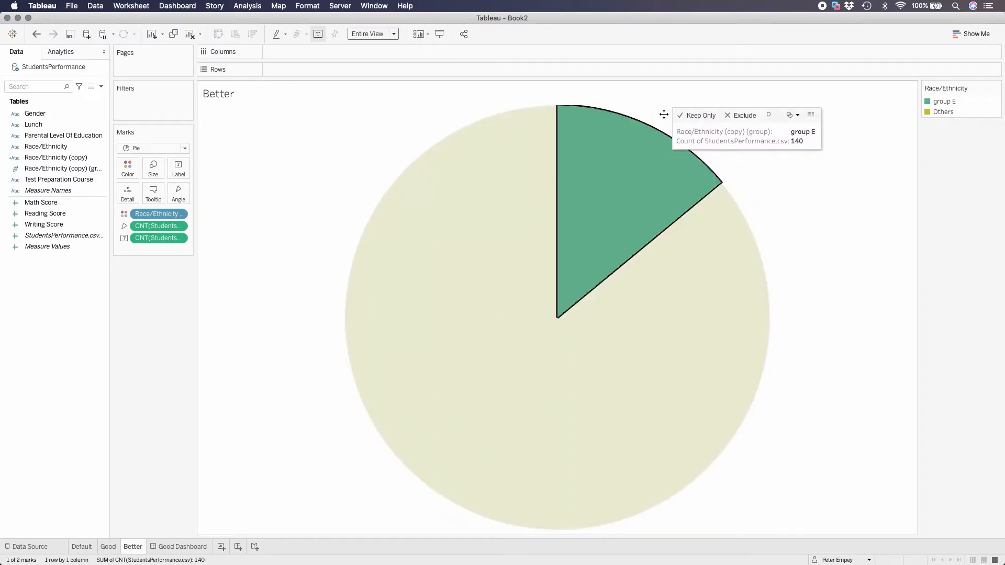
pyautogui.moveTo(652, 130); pyautogui.dragTo(622, 176)
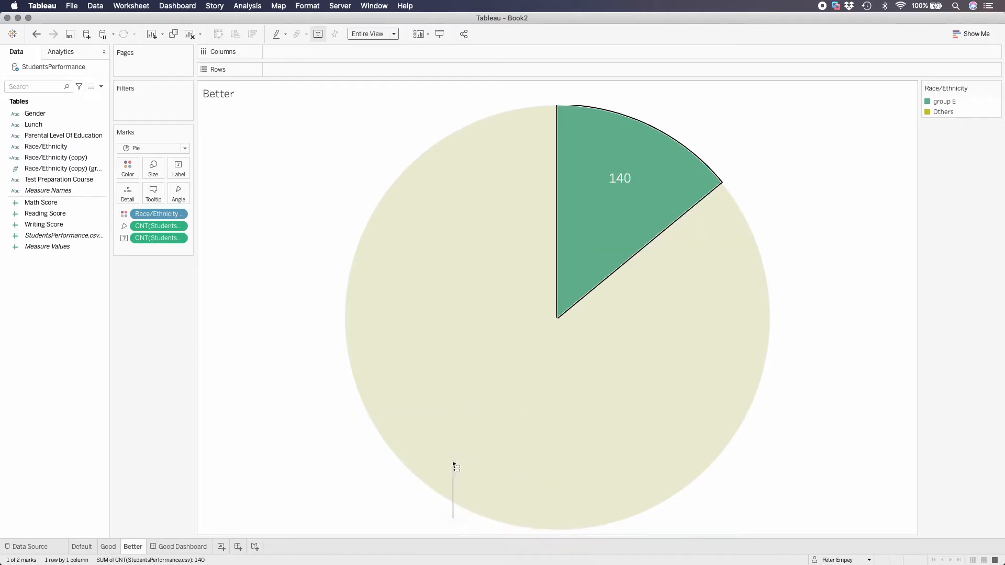
pyautogui.press('Delete')
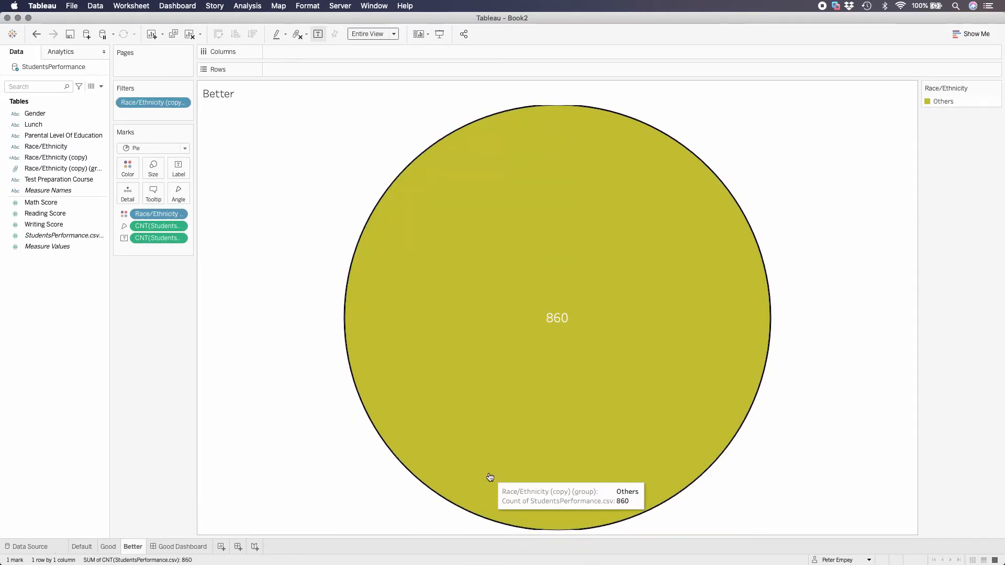
pyautogui.click(477, 444)
pyautogui.hotkey('ctrl', 'z')
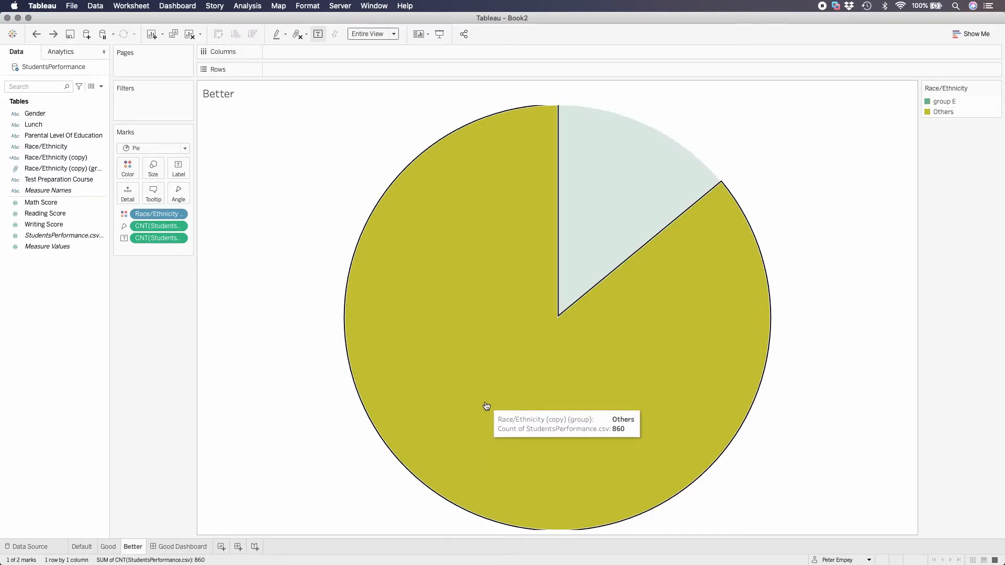
# Place the Others count label inside the lower-left part of the Others slice and deselect the chart
pyautogui.click(463, 444)
pyautogui.click(471, 463)
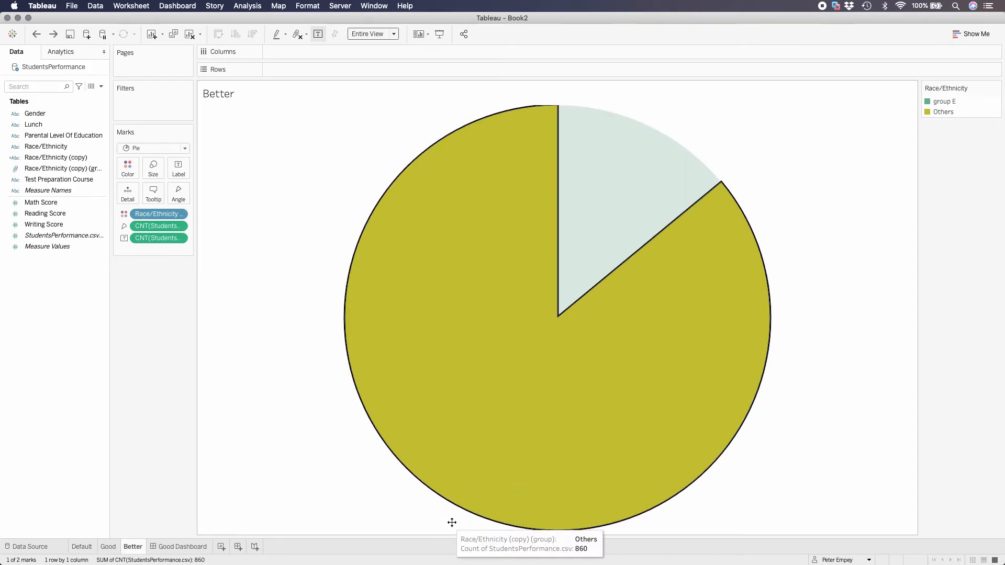
pyautogui.click(492, 421)
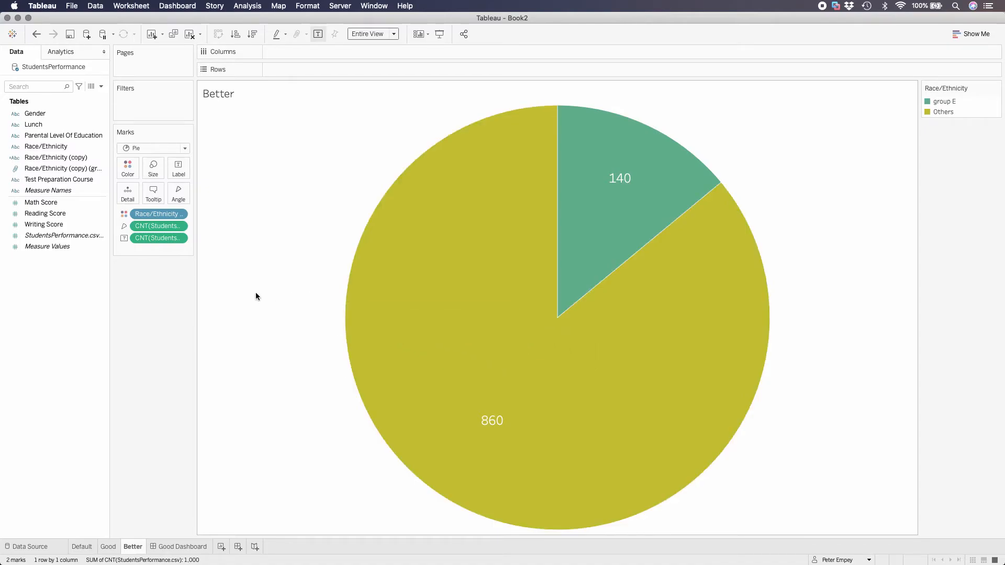
# Apply the Percent of Total quick table calculation to the count shown in the pie labels
pyautogui.click(178, 238)
pyautogui.moveTo(200, 363)
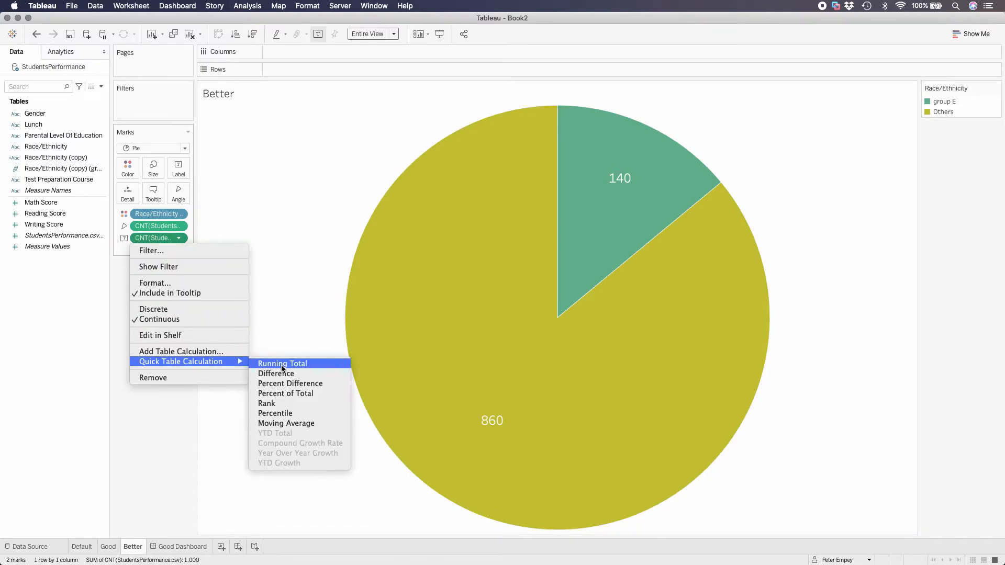
pyautogui.click(316, 394)
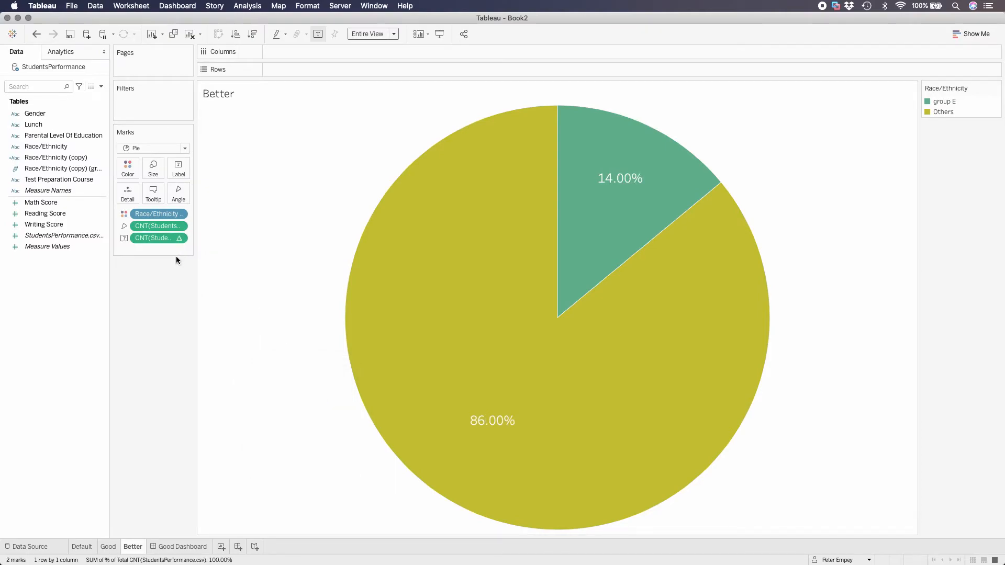
# Format the percent of total label numbers as percentages with no decimal places
pyautogui.click(180, 238)
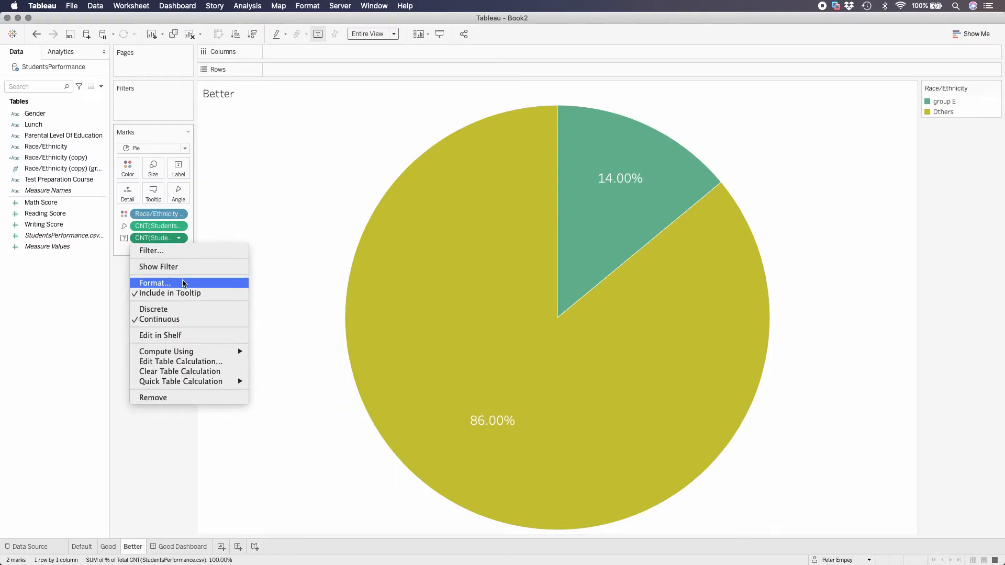
pyautogui.click(146, 283)
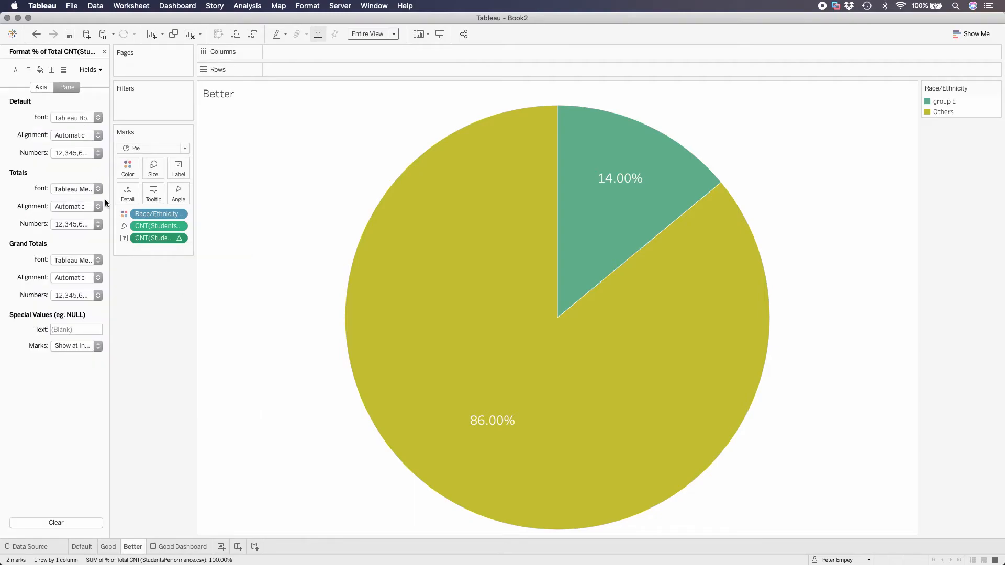
pyautogui.click(99, 154)
pyautogui.click(90, 231)
pyautogui.doubleClick(193, 195)
pyautogui.click(146, 353)
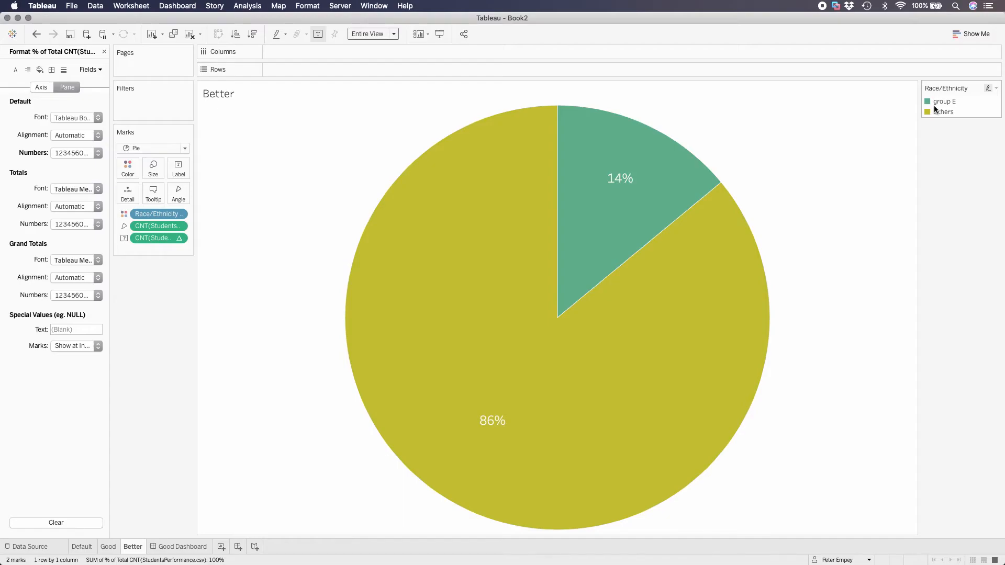
pyautogui.moveTo(656, 410)
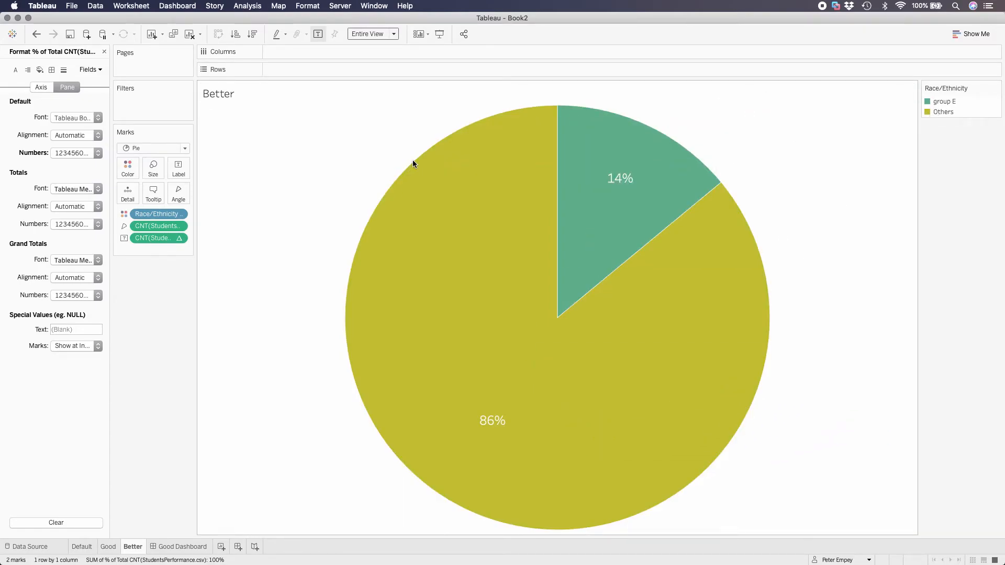
pyautogui.click(105, 52)
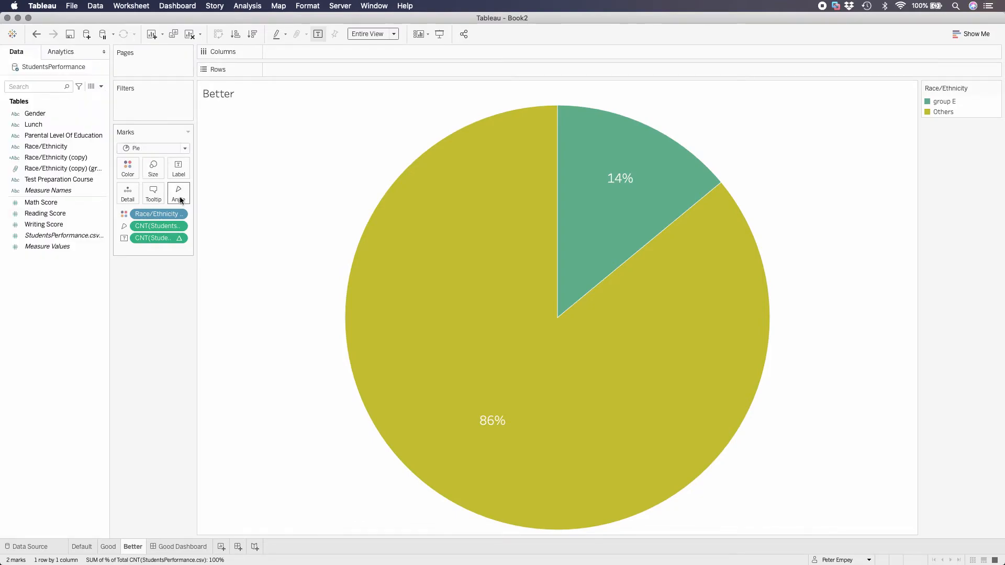
# Add the Race/Ethnicity (copy) (group) field to the pie slice labels while keeping it on color
pyautogui.moveTo(164, 215); pyautogui.dragTo(182, 174)
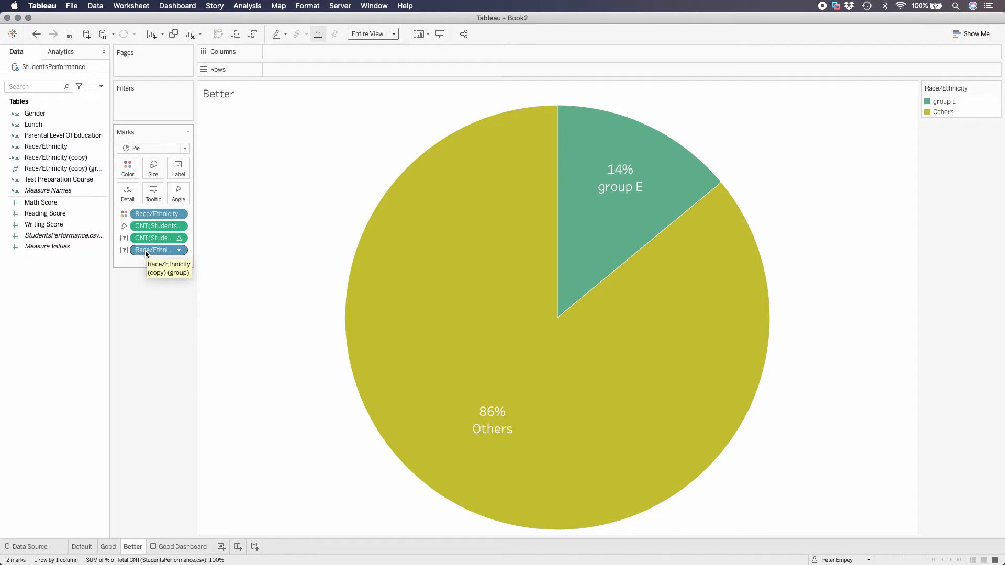
pyautogui.moveTo(146, 250); pyautogui.dragTo(143, 302)
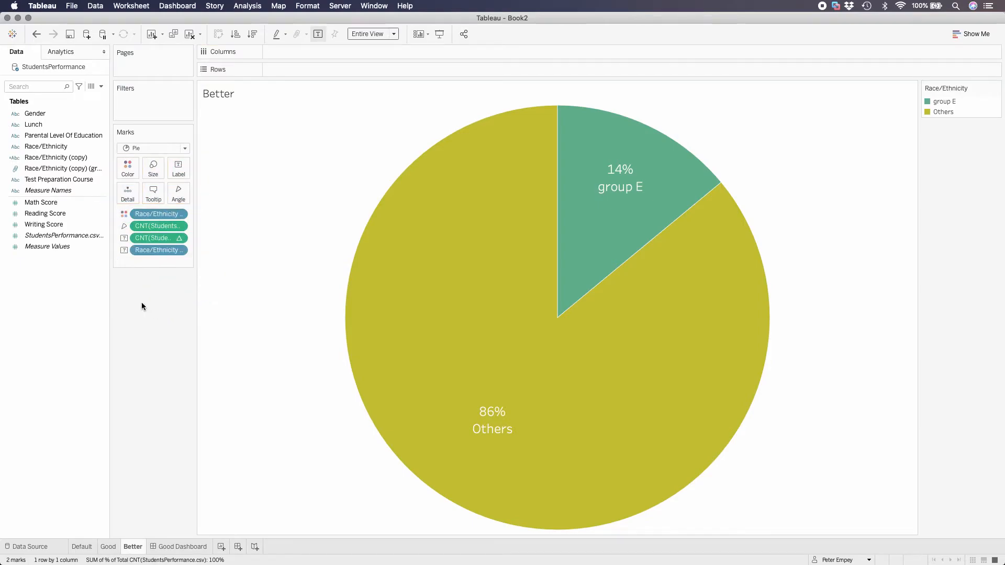
pyautogui.moveTo(605, 161)
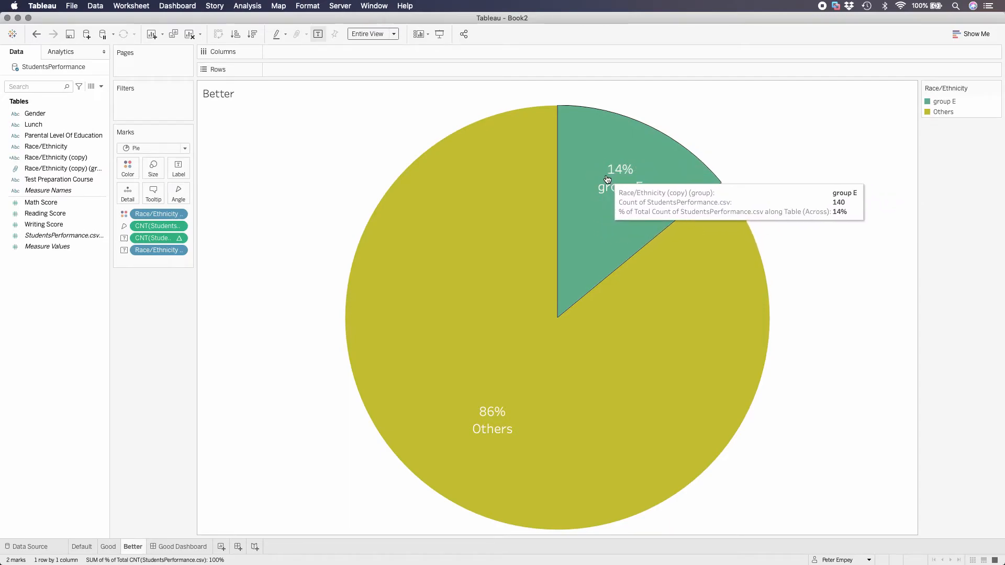
pyautogui.moveTo(639, 311)
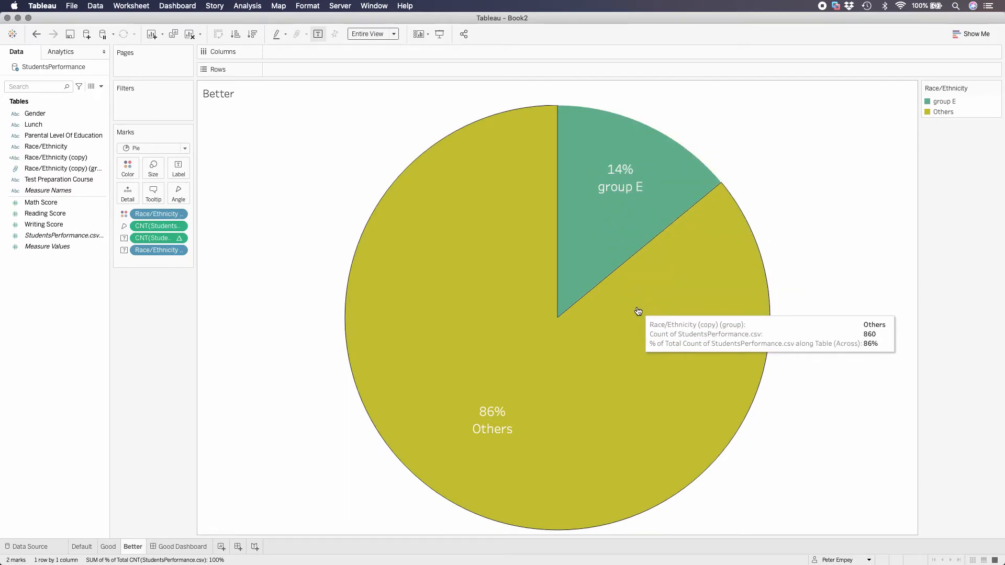
# Format the pie labels with the Race/Ethnicity group name at size 24 above the percent of total at size 14
pyautogui.click(178, 169)
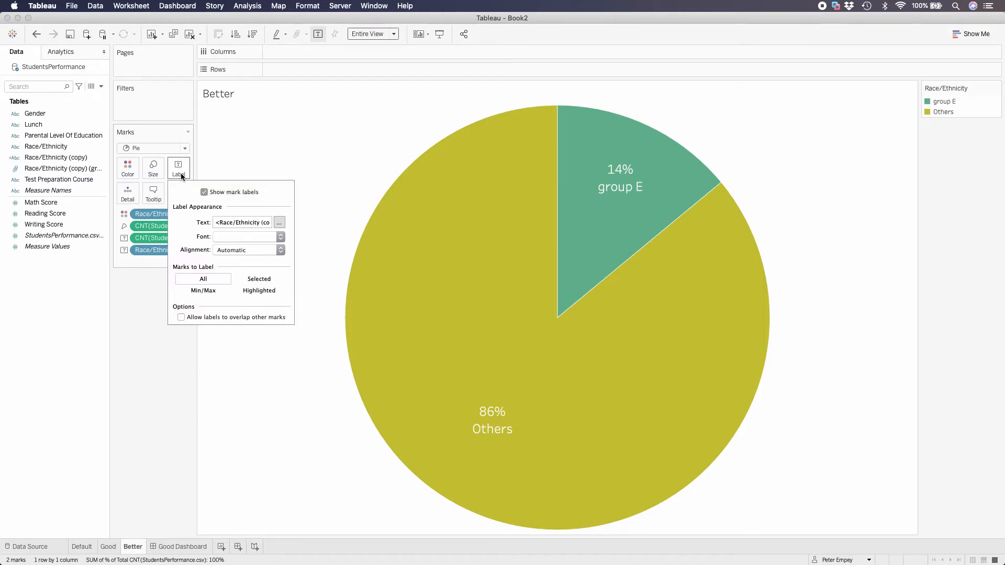
pyautogui.click(279, 224)
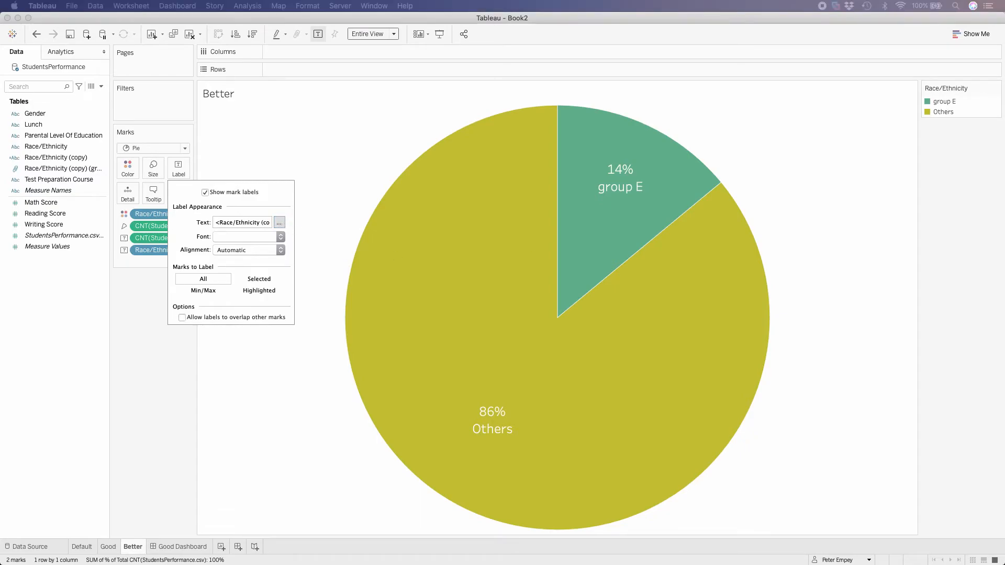
pyautogui.moveTo(510, 174); pyautogui.dragTo(523, 204)
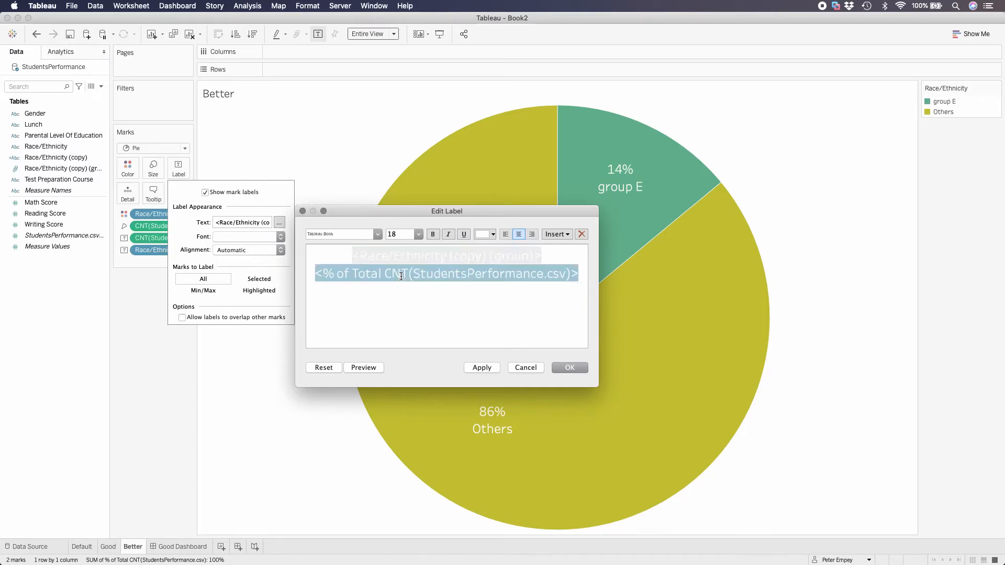
pyautogui.click(420, 235)
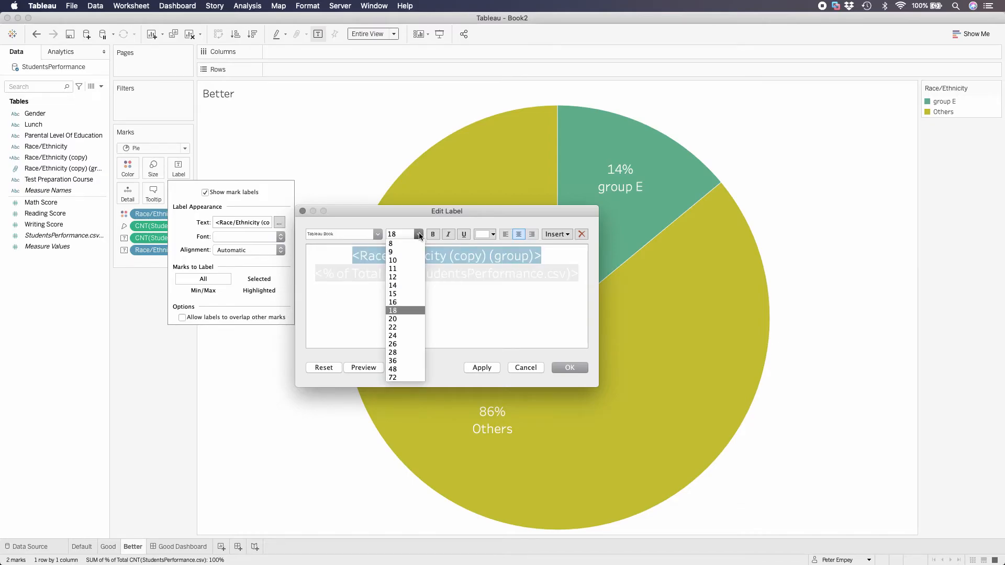
pyautogui.click(407, 337)
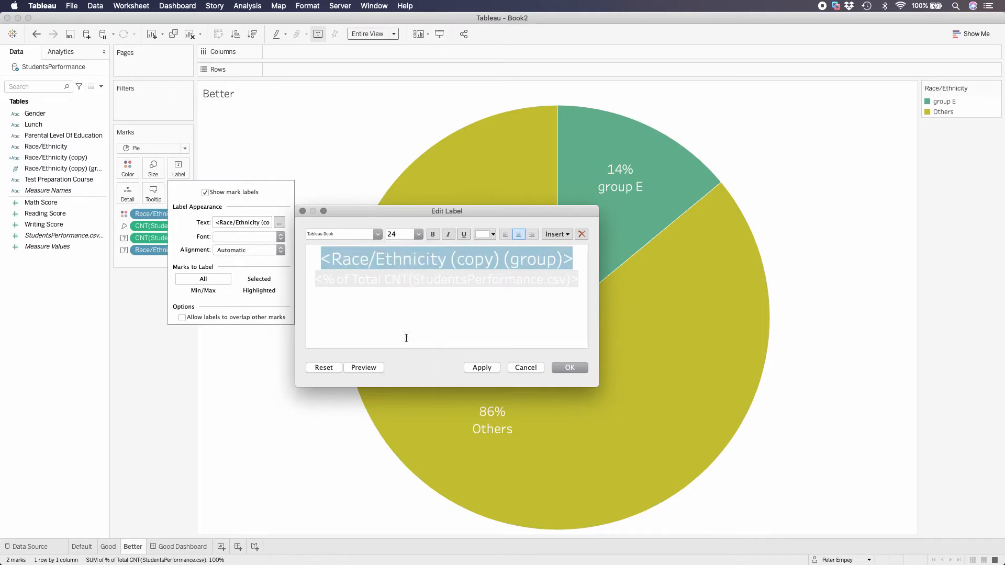
pyautogui.click(419, 235)
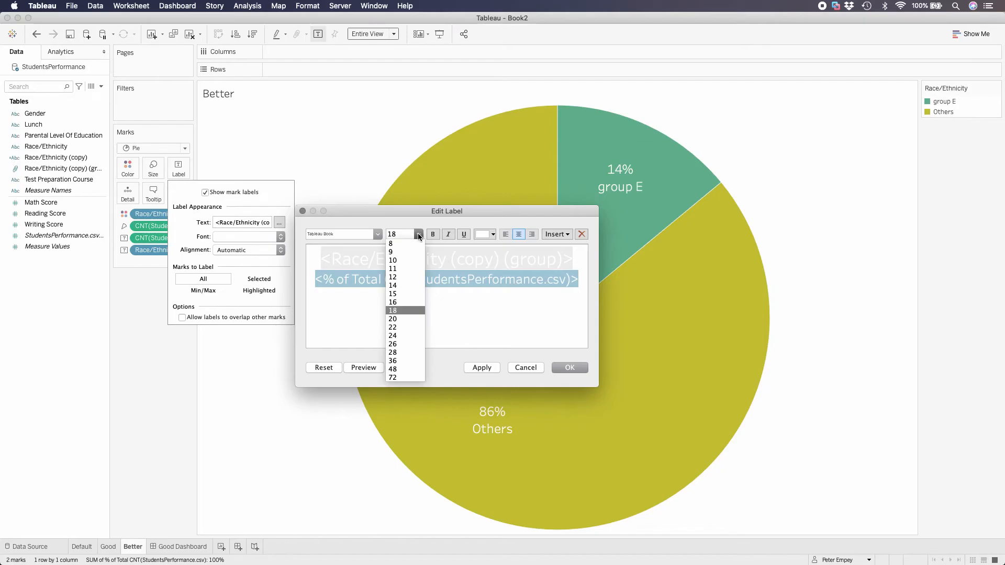
pyautogui.click(406, 287)
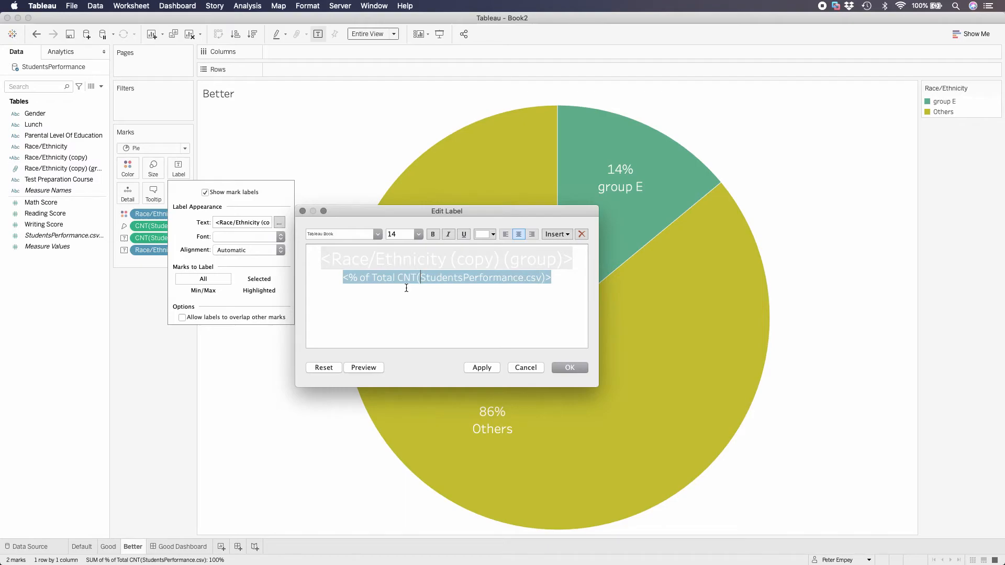
pyautogui.click(570, 368)
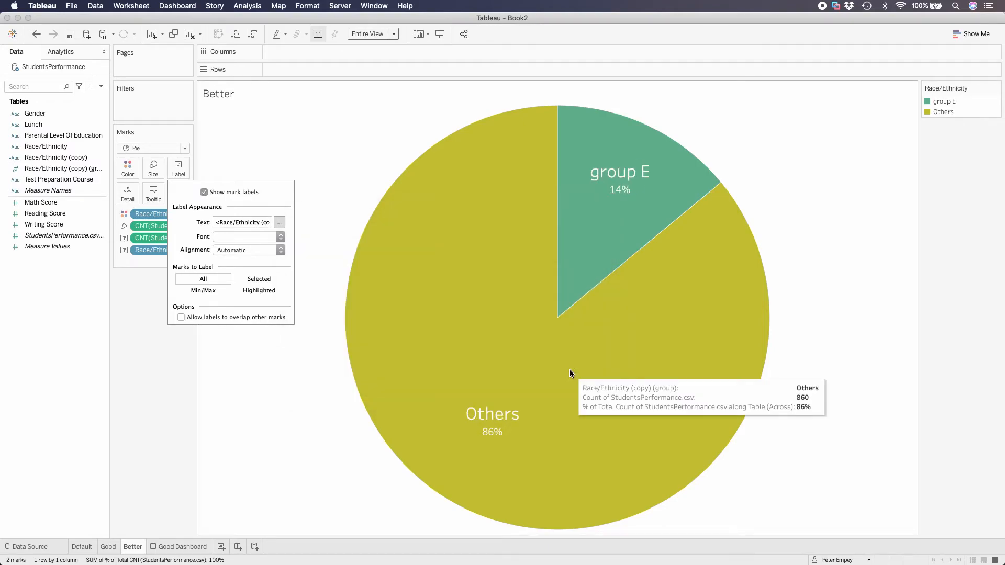
# Move the Race/Ethnicity group name below the percent of total in the pie label text
pyautogui.click(279, 222)
pyautogui.tripleClick(426, 261)
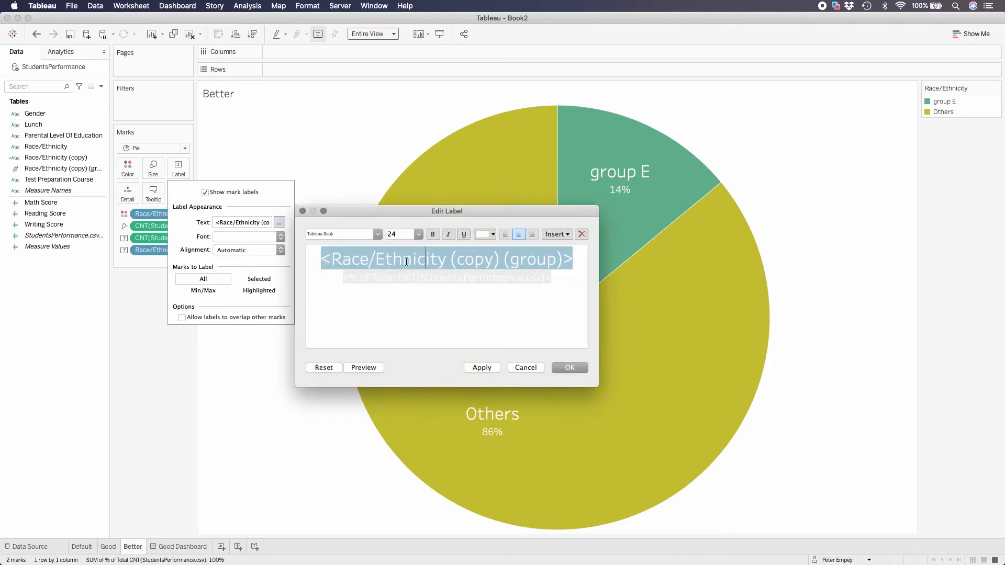
pyautogui.moveTo(325, 260); pyautogui.dragTo(579, 263)
pyautogui.press('super+c')
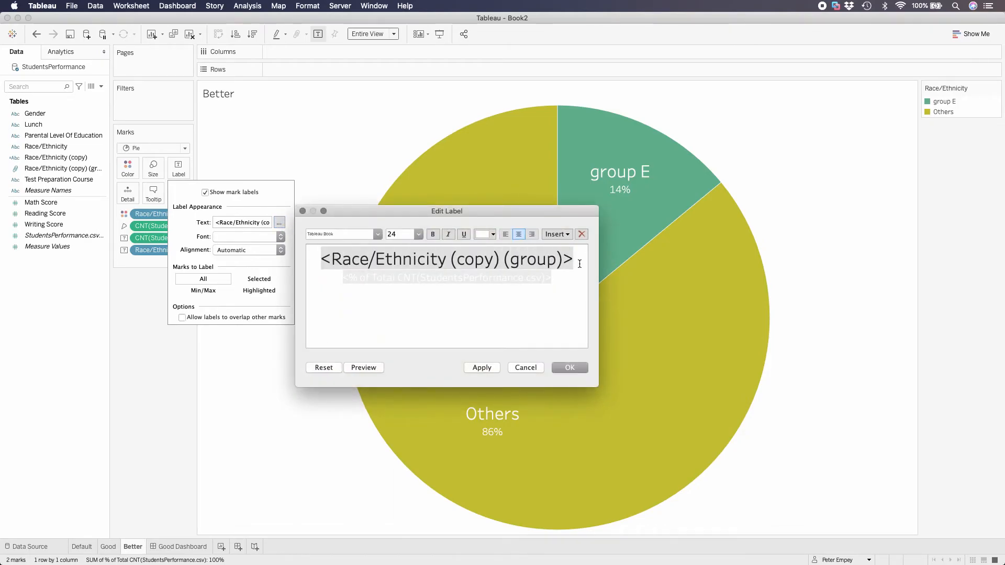
pyautogui.press('BackSpace')
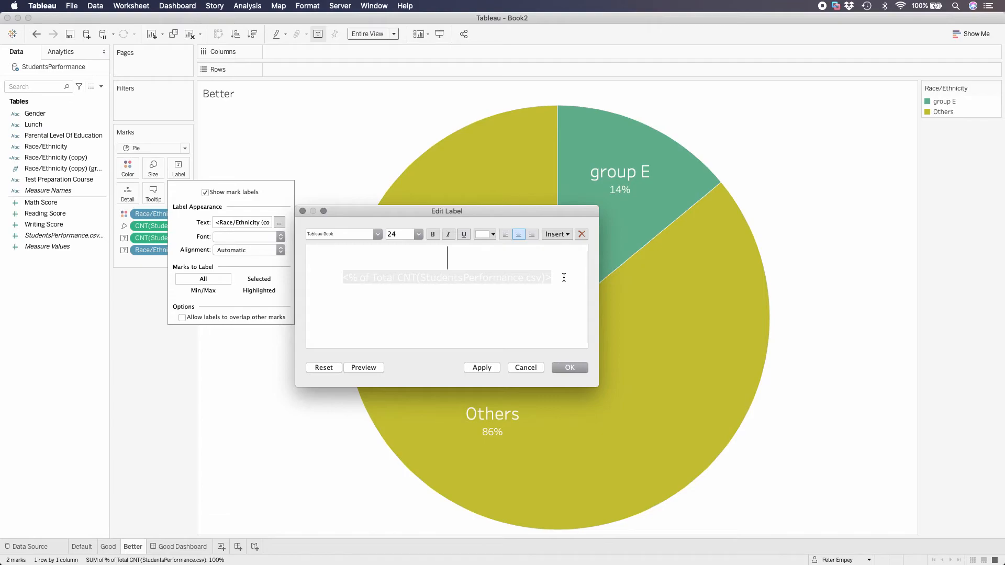
pyautogui.press('Delete')
pyautogui.click(562, 257)
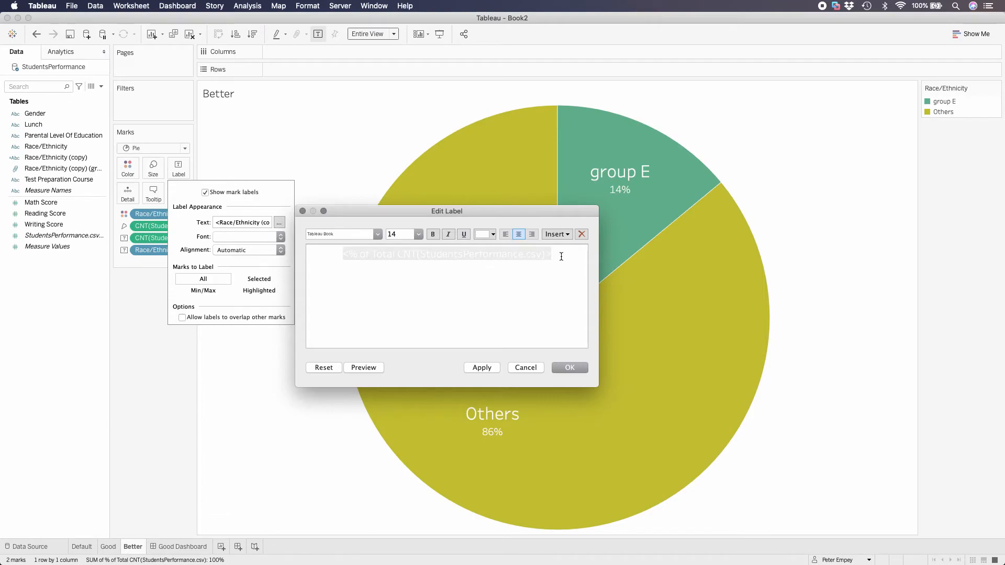
pyautogui.press('super+v')
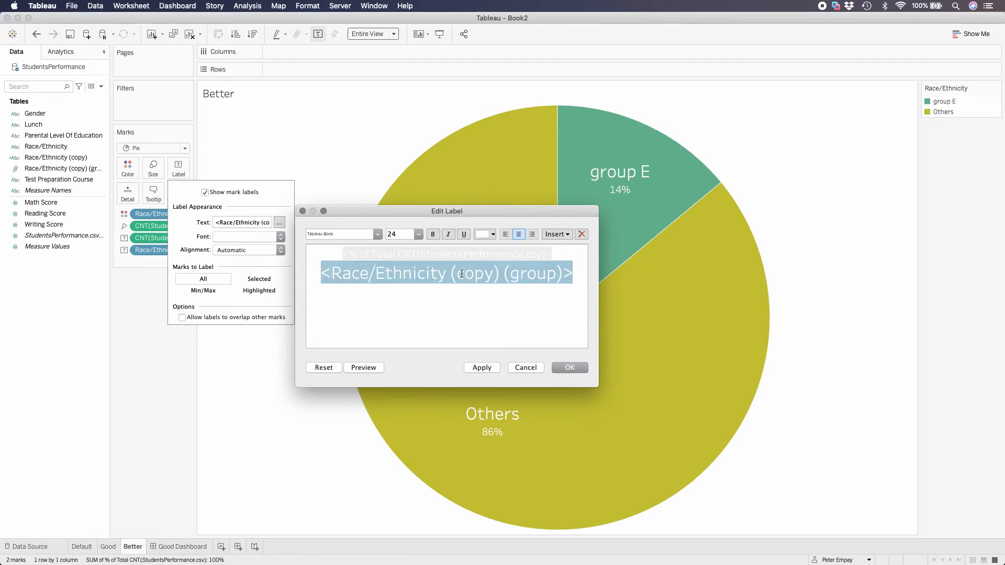
# Set the label's group name to size 14 and the percent of total to size 24, and apply the label changes
pyautogui.click(419, 234)
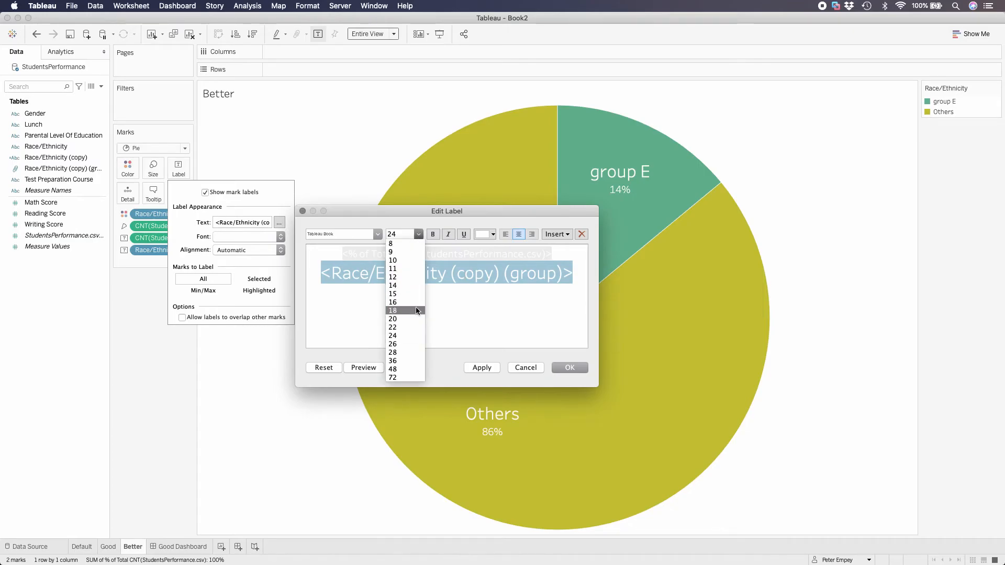
pyautogui.click(411, 288)
pyautogui.tripleClick(415, 256)
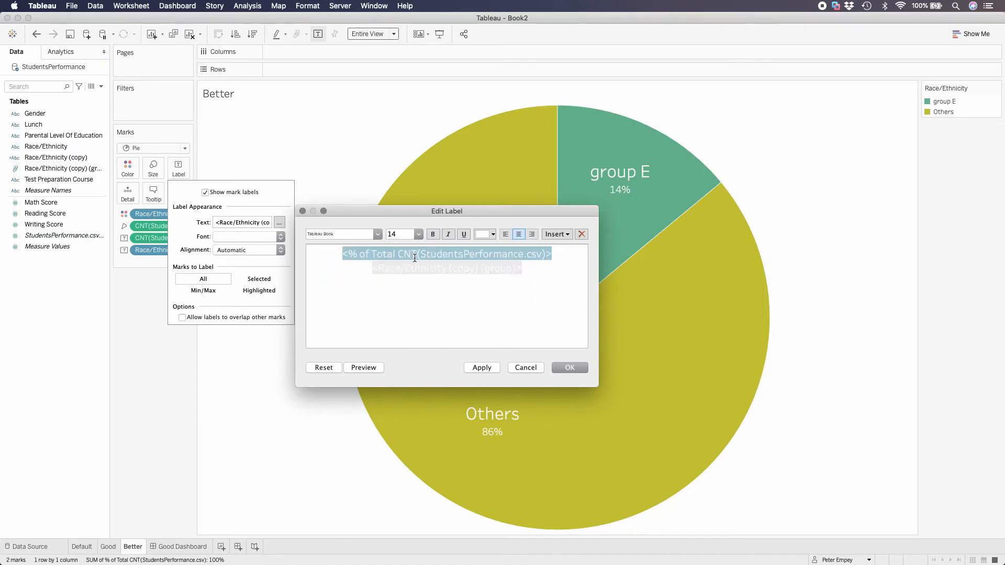
pyautogui.click(418, 236)
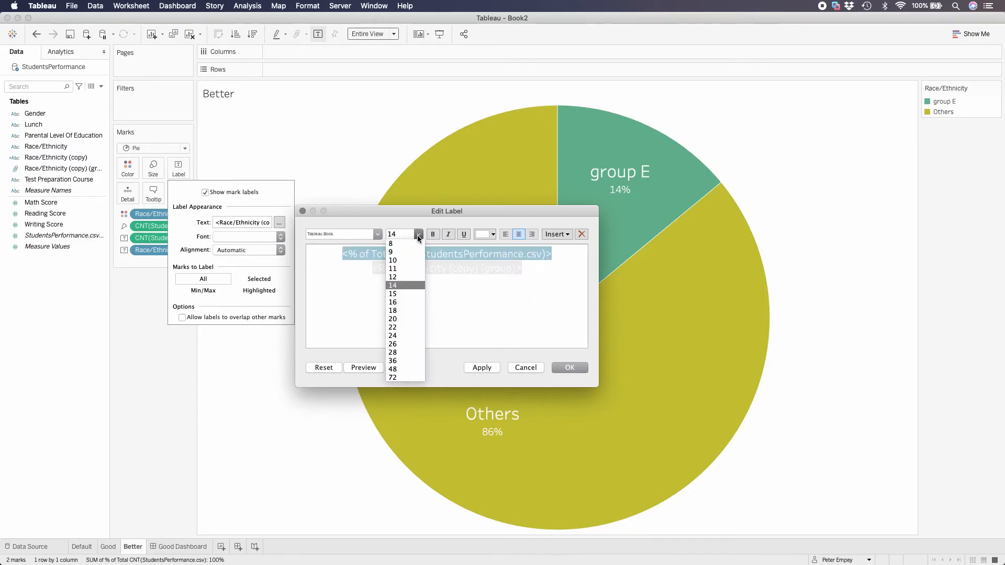
pyautogui.click(408, 335)
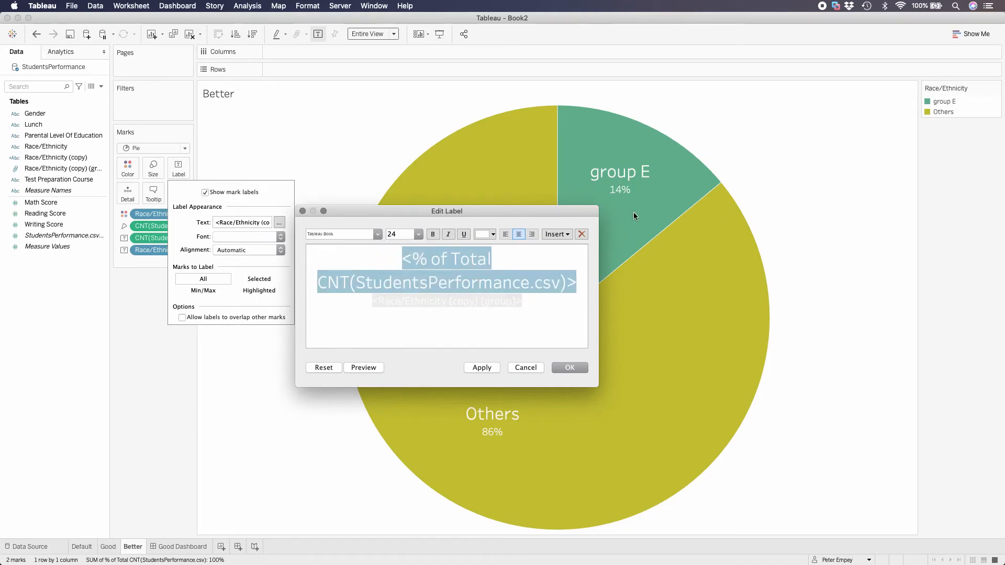
pyautogui.click(492, 370)
pyautogui.moveTo(510, 212); pyautogui.dragTo(474, 170)
pyautogui.click(519, 329)
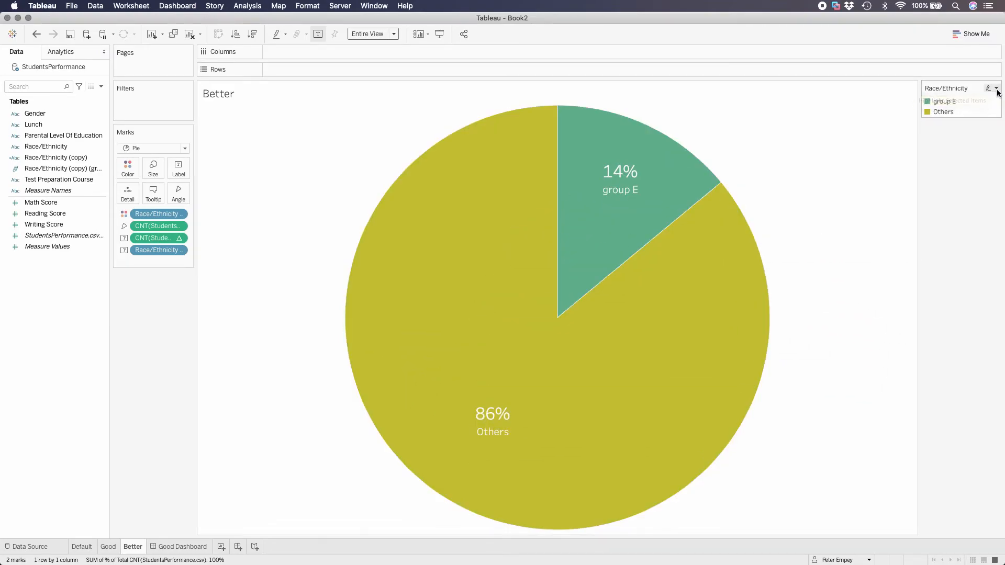
# Switch the slice colors to the Color Blind palette and assign its dark blue to group E
pyautogui.click(996, 88)
pyautogui.click(957, 97)
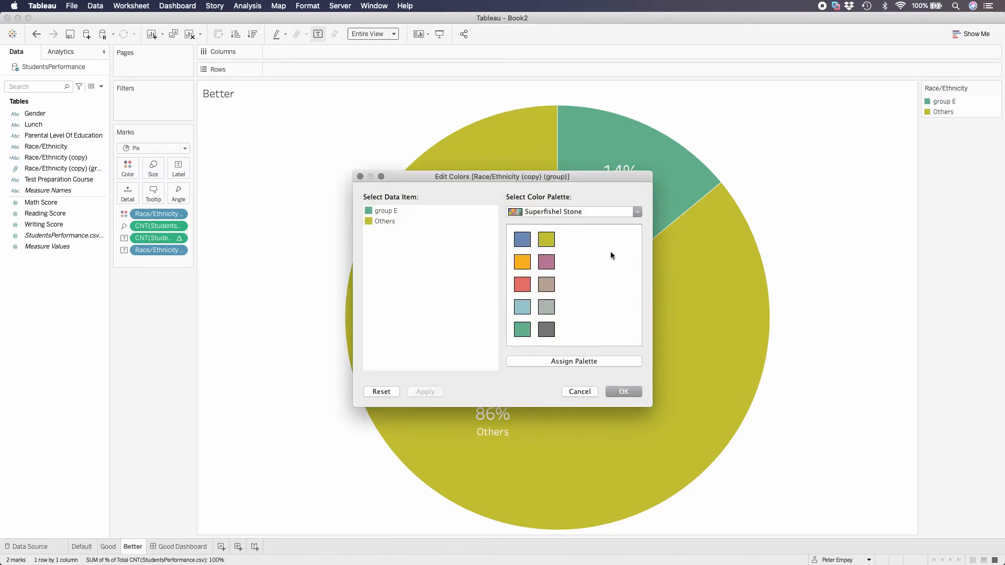
pyautogui.click(635, 212)
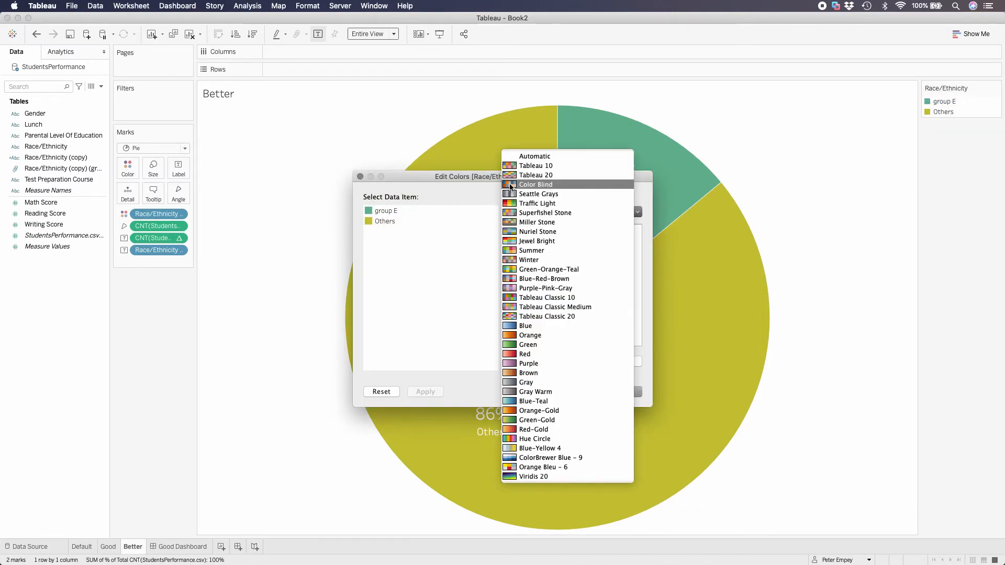
pyautogui.click(510, 186)
pyautogui.click(386, 211)
pyautogui.click(522, 239)
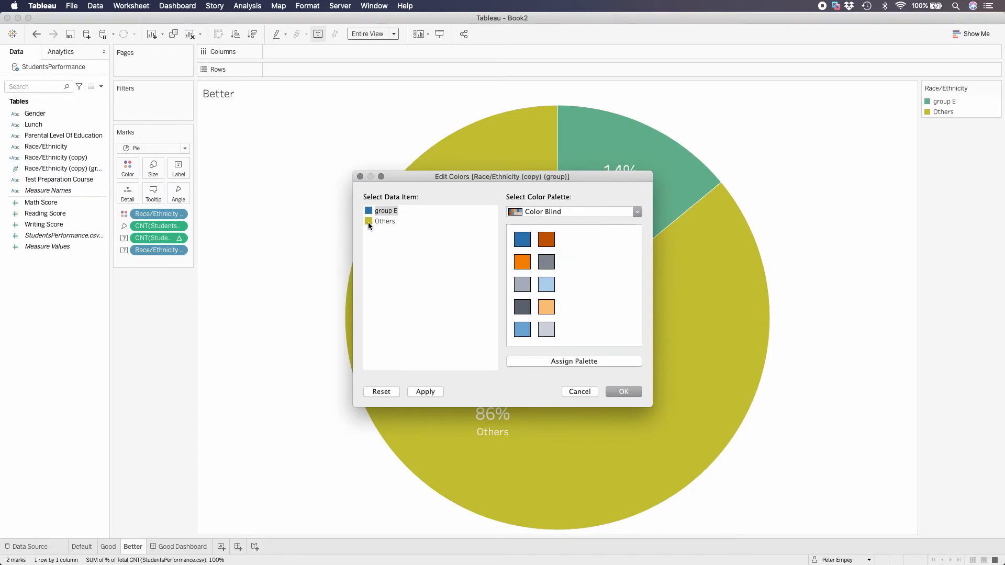
# Assign the lightest gray of the Color Blind palette to Others and accept the colors
pyautogui.click(546, 329)
pyautogui.click(522, 285)
pyautogui.click(426, 392)
pyautogui.moveTo(502, 176); pyautogui.dragTo(251, 108)
pyautogui.click(296, 262)
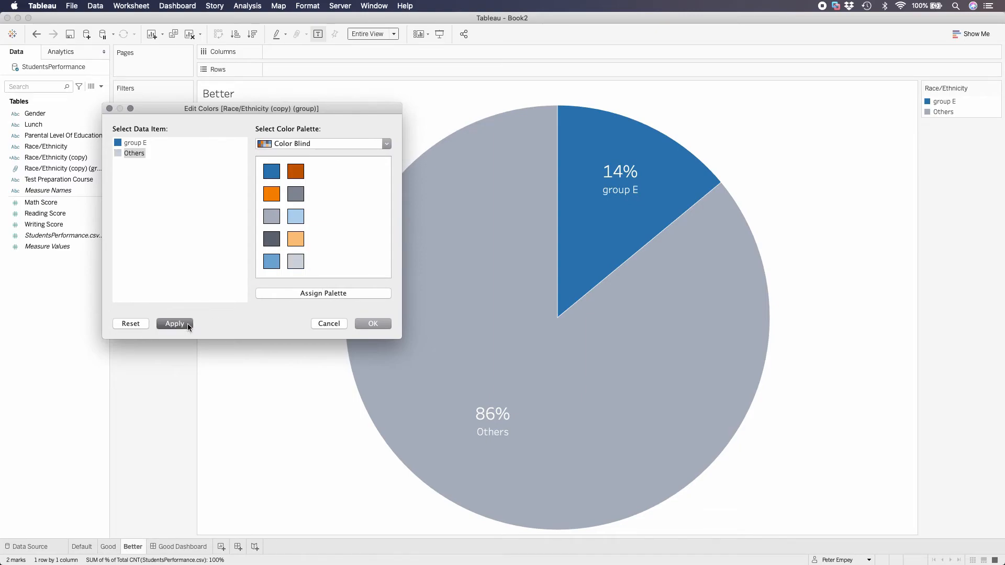
pyautogui.click(187, 323)
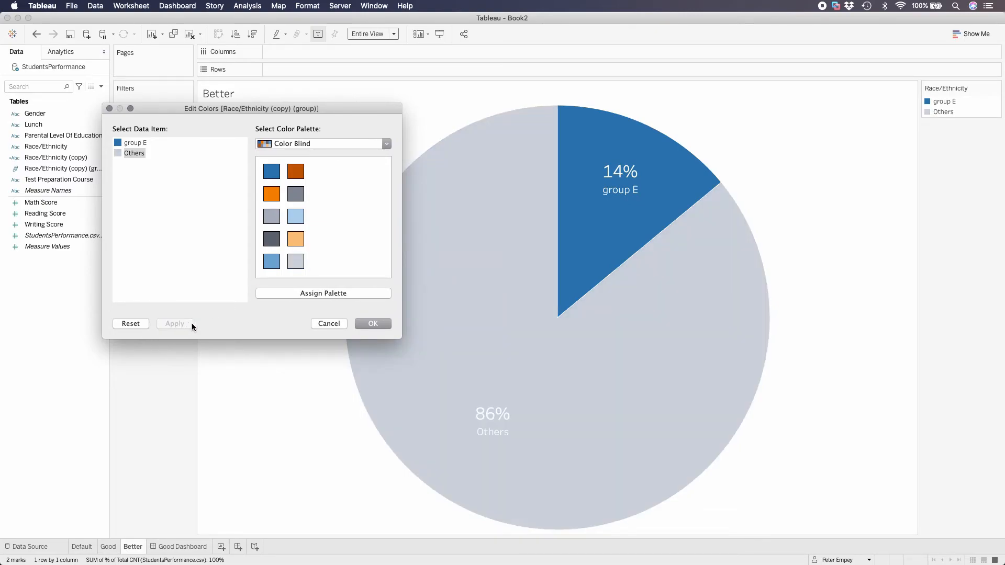
pyautogui.click(373, 323)
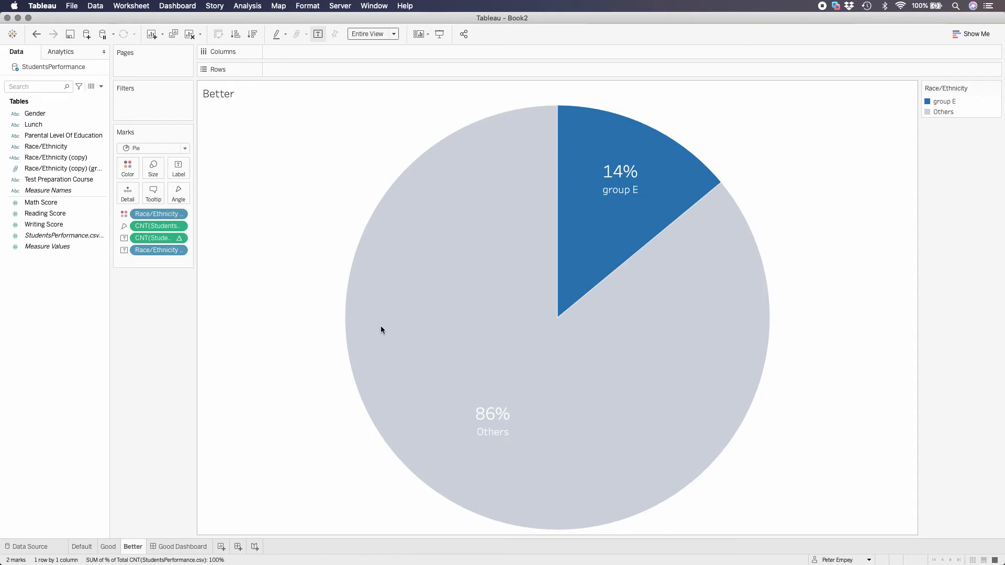
# Duplicate the Good Dashboard and rename the copy Better Dashboard
pyautogui.moveTo(559, 184)
pyautogui.moveTo(387, 420)
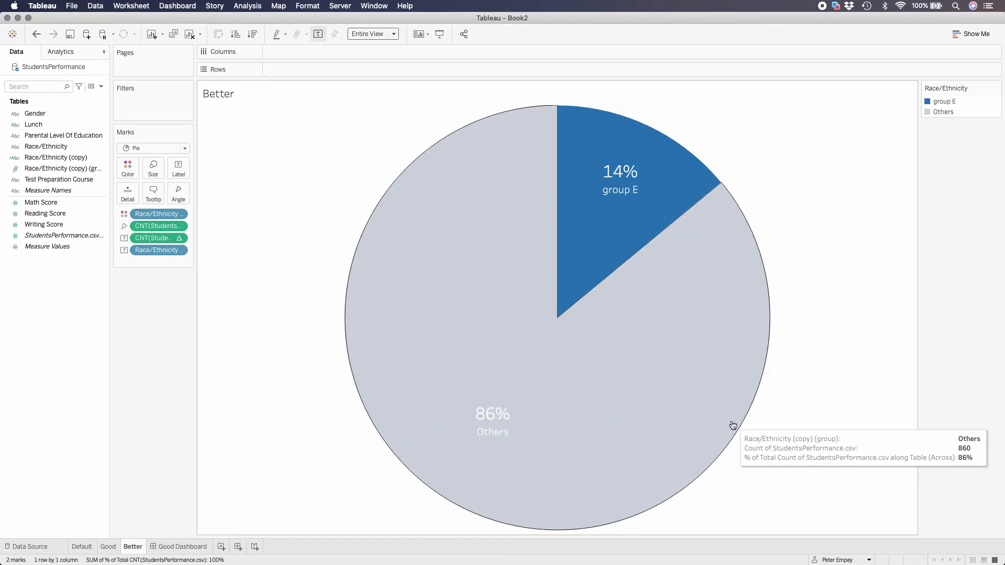
pyautogui.click(182, 547)
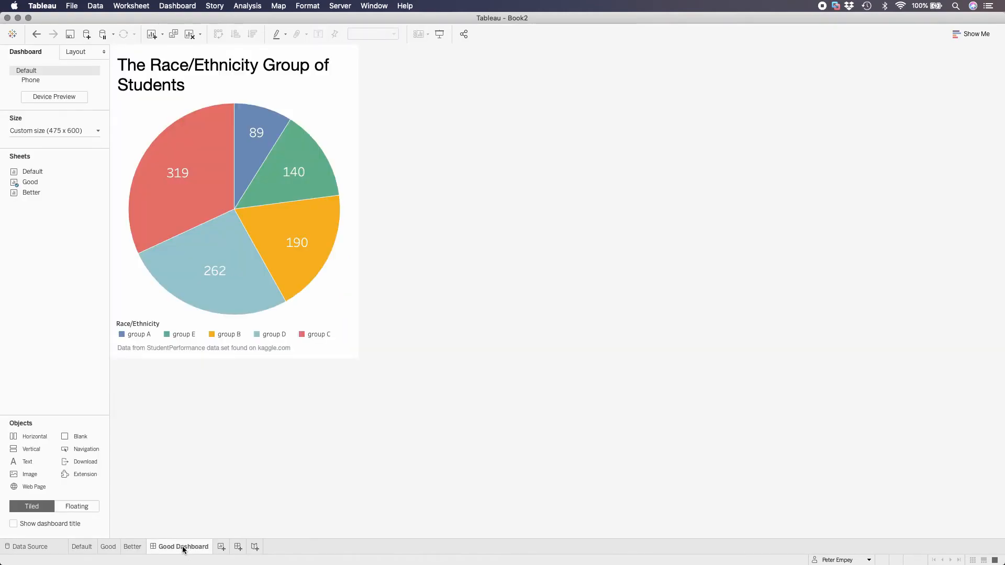
pyautogui.rightClick(183, 548)
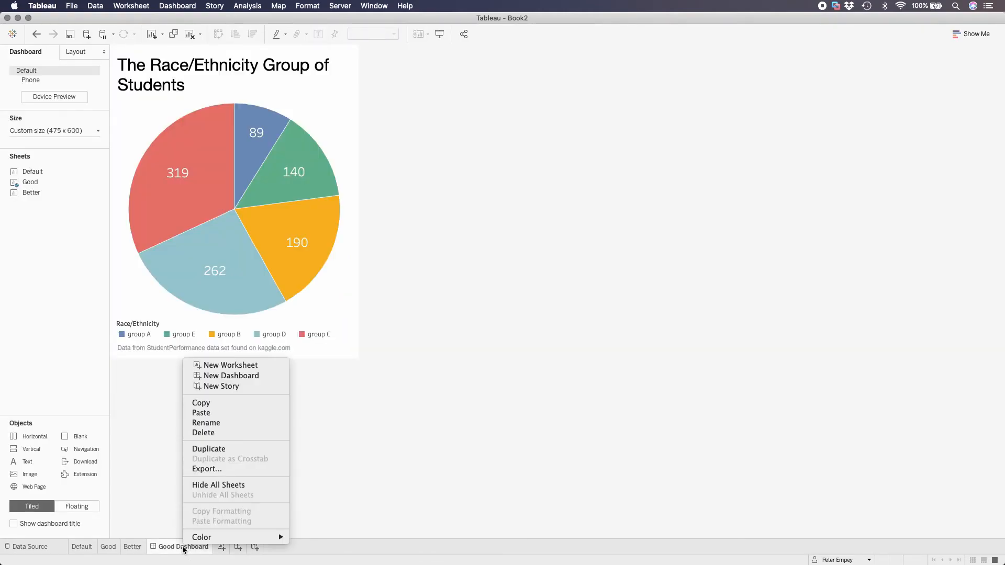
pyautogui.click(219, 450)
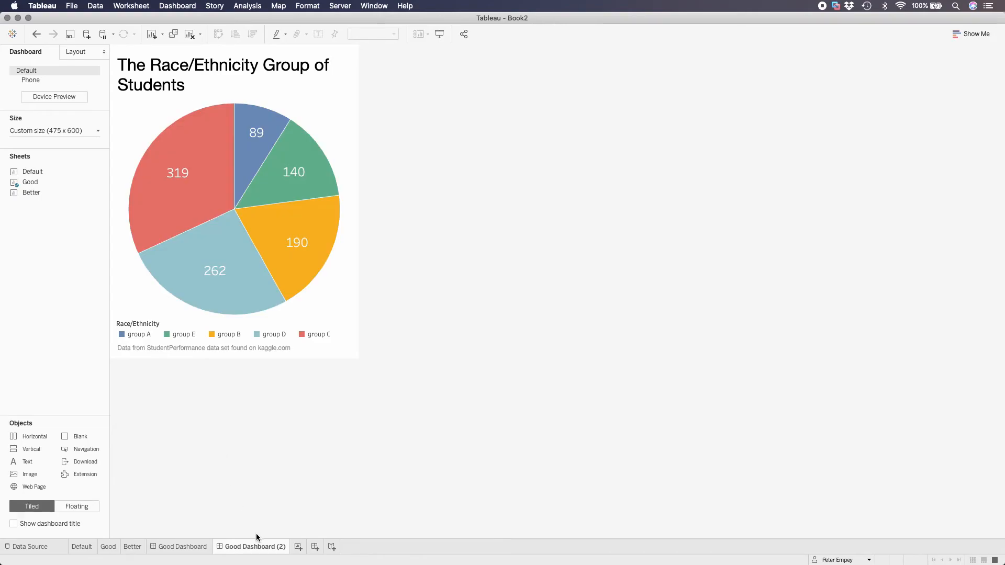
pyautogui.rightClick(256, 547)
pyautogui.click(284, 428)
pyautogui.write('Better Dashboard')
pyautogui.press('Return')
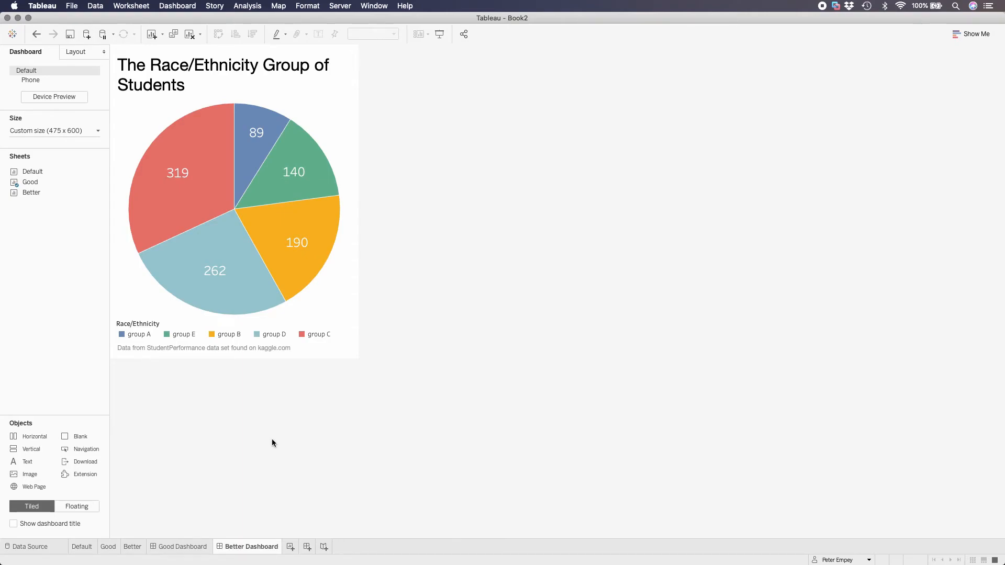
# Swap the dashboard's Good pie chart for the Better sheet and remove the empty container below it
pyautogui.click(331, 117)
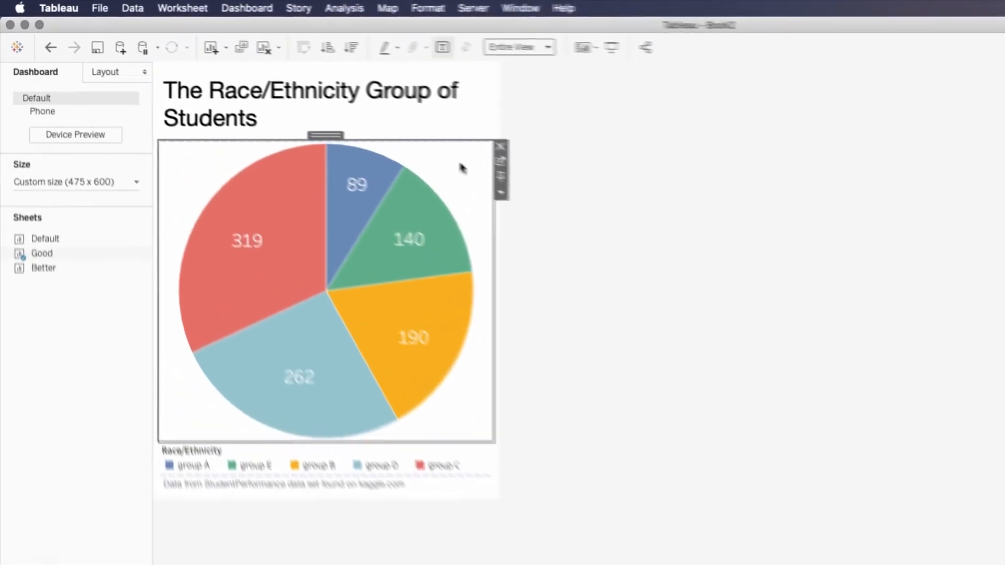
pyautogui.moveTo(102, 272)
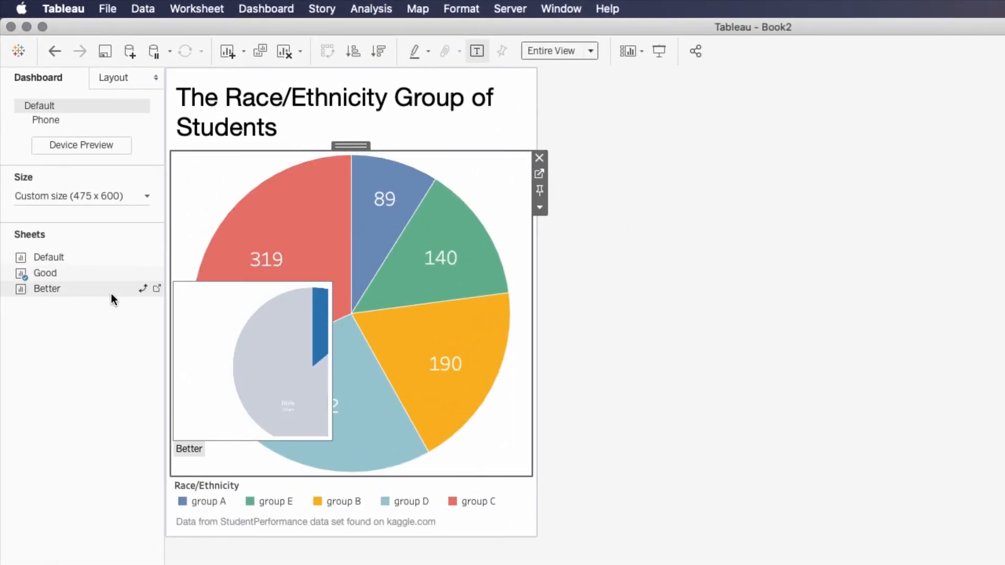
pyautogui.click(143, 290)
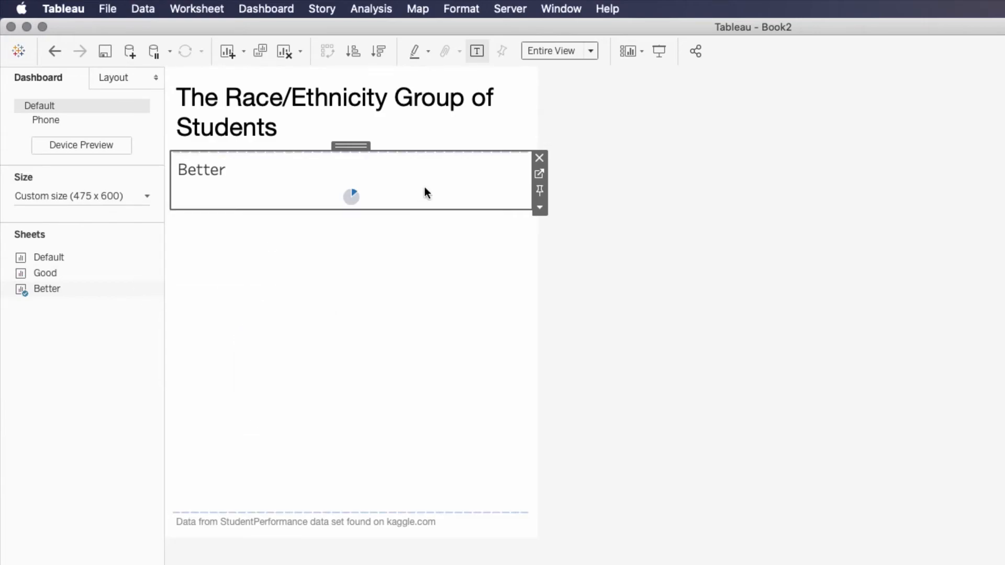
pyautogui.click(362, 333)
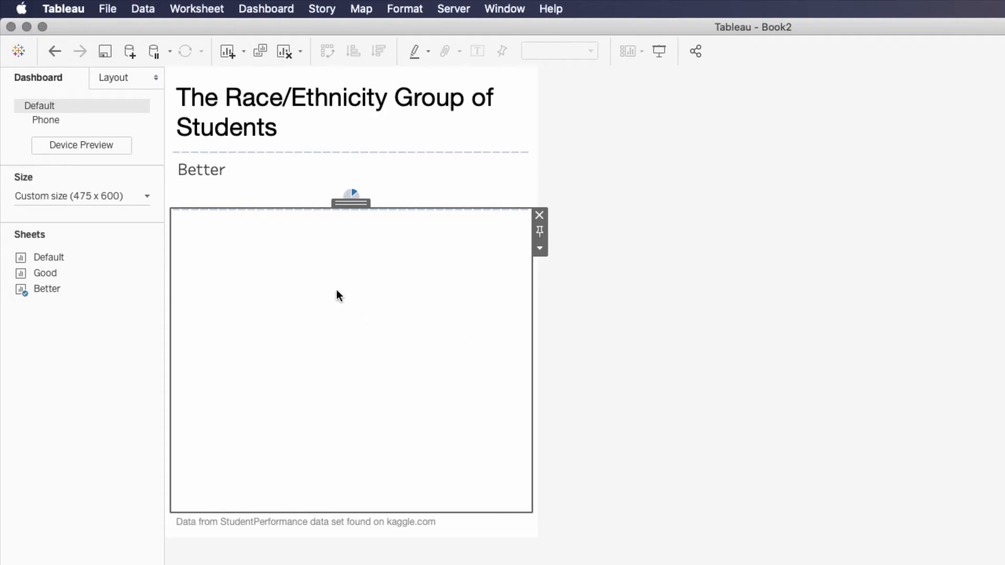
pyautogui.click(540, 216)
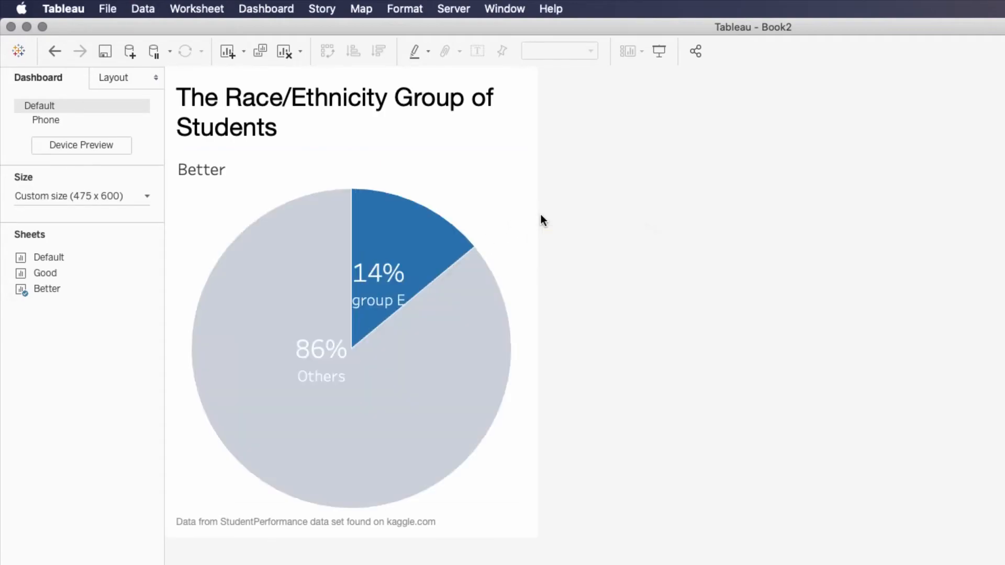
# Hide the sheet title of the Better pie chart on the dashboard
pyautogui.click(488, 194)
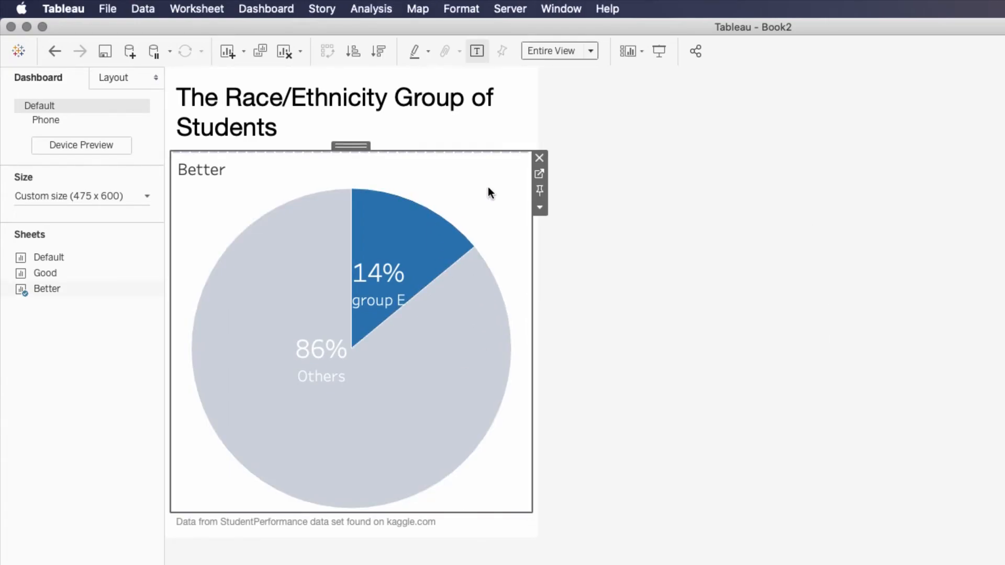
pyautogui.click(542, 211)
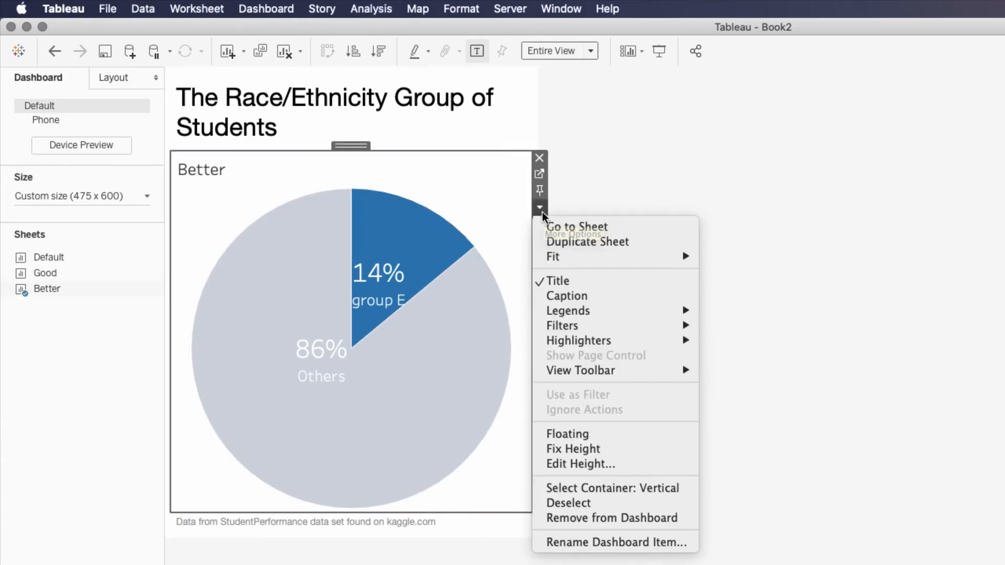
pyautogui.click(587, 281)
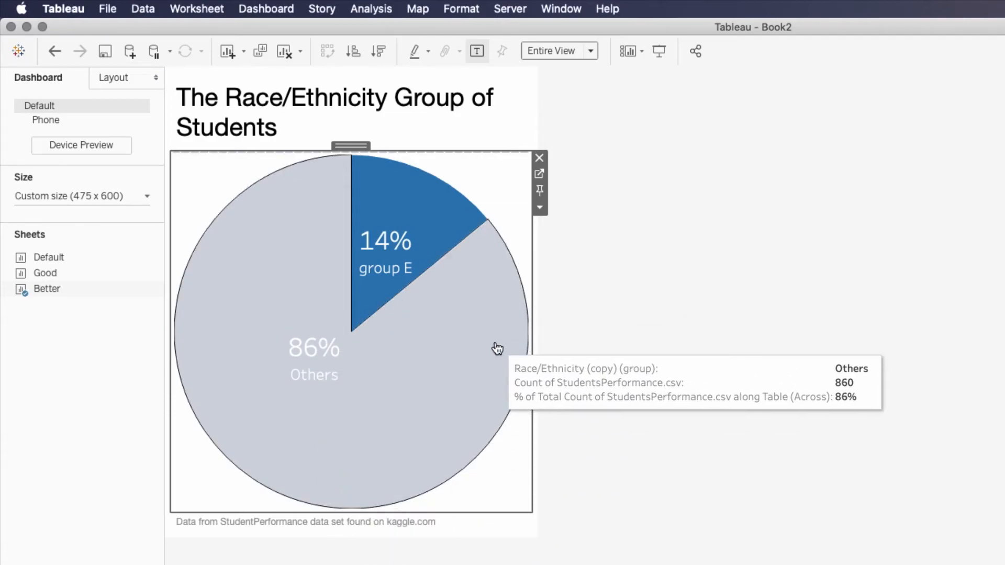
# Reposition the group E label up toward its slice's outer edge and the Others label farther down within its slice
pyautogui.click(411, 266)
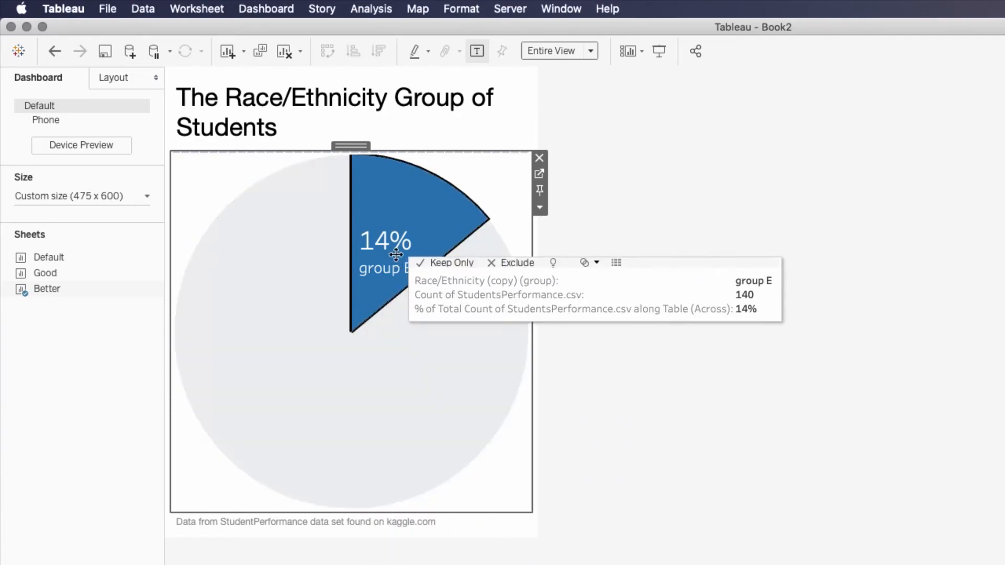
pyautogui.moveTo(383, 249); pyautogui.dragTo(398, 222)
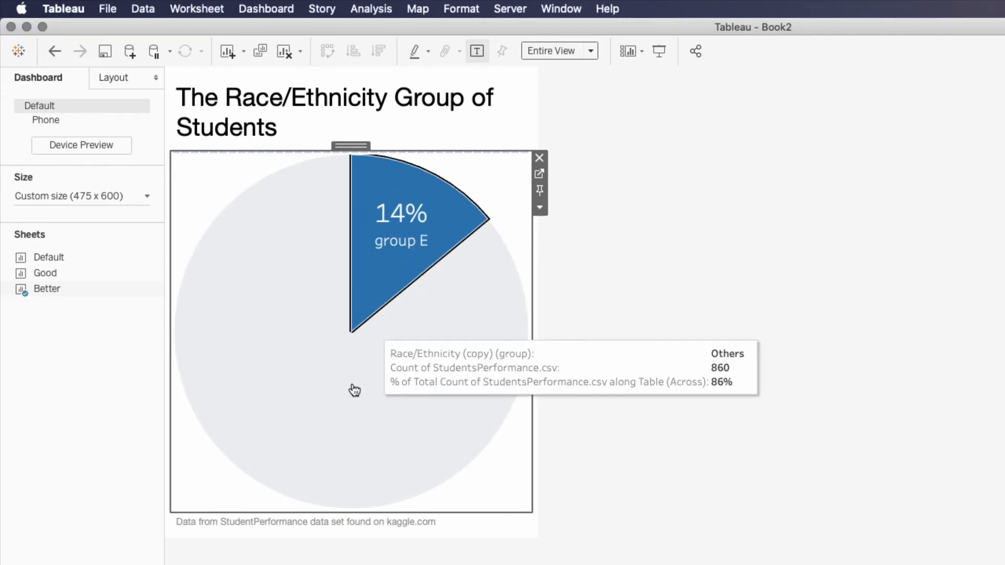
pyautogui.click(321, 398)
pyautogui.moveTo(314, 370); pyautogui.dragTo(297, 388)
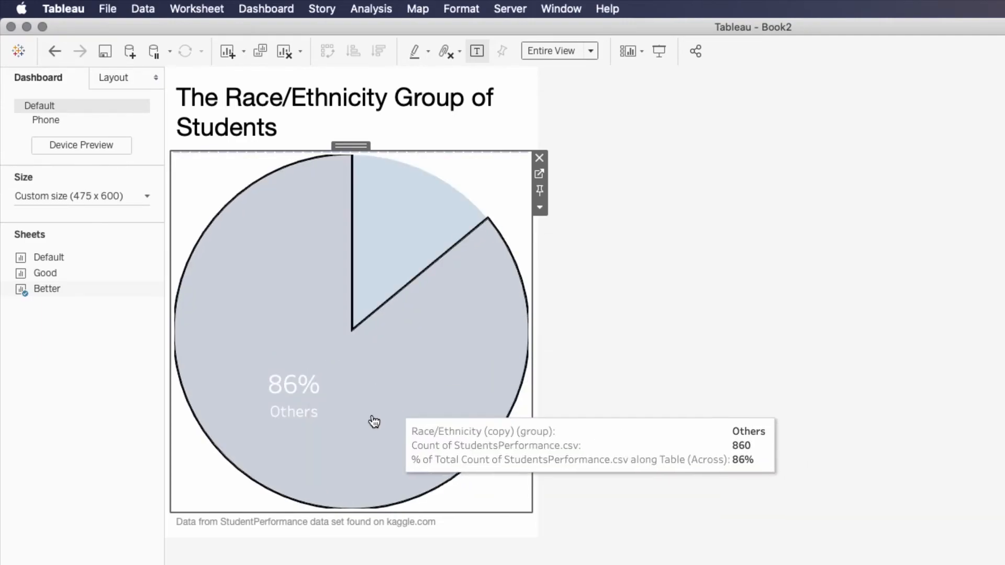
pyautogui.click(379, 420)
pyautogui.click(601, 401)
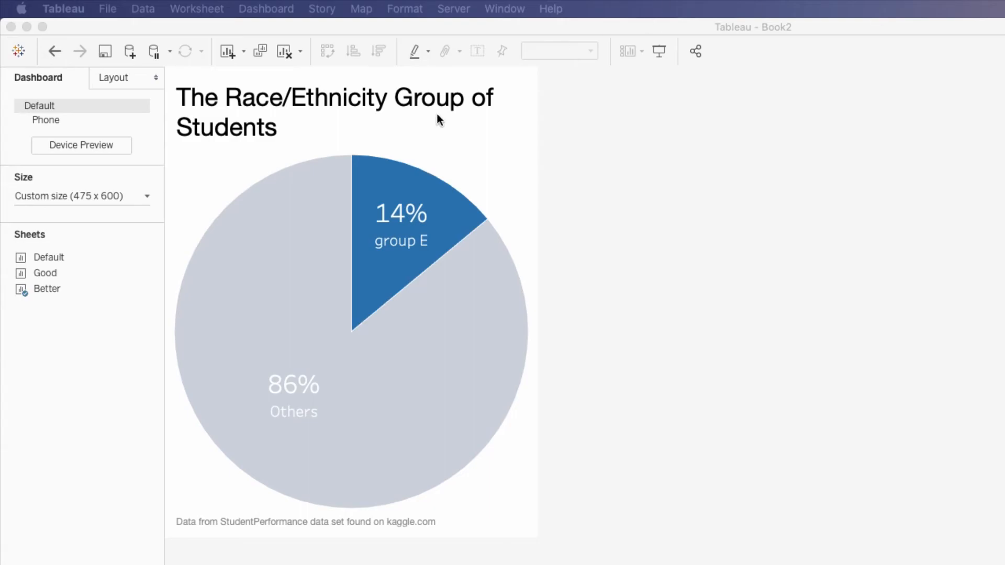
# Replace the dashboard title text with "The Race/Ethnicity group E is Not Largely Represented Among Students"
pyautogui.click(377, 112)
pyautogui.doubleClick(377, 112)
pyautogui.moveTo(648, 405); pyautogui.dragTo(496, 359)
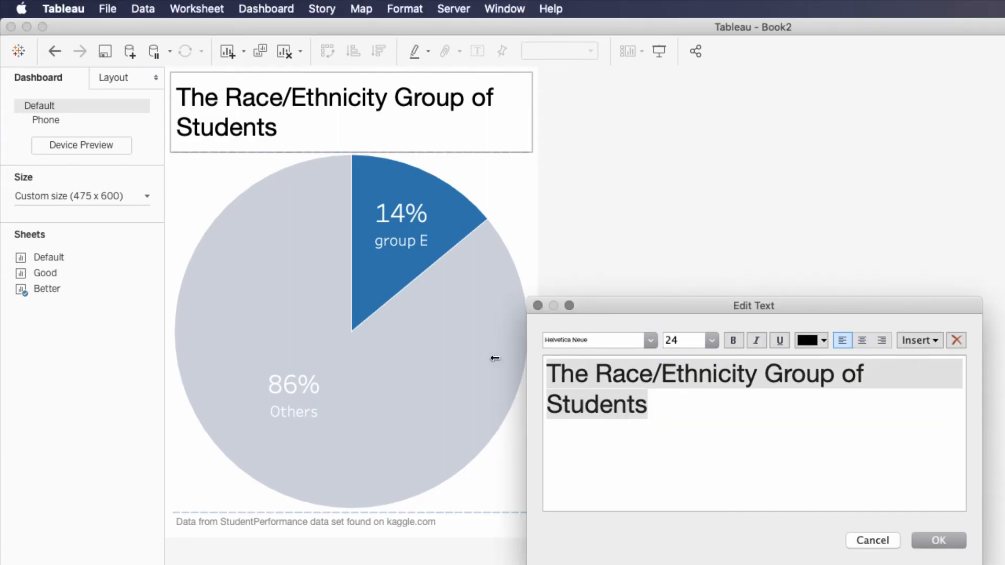
pyautogui.write('The Race/Ethnicity group E is Not Largely Represented Among Students')
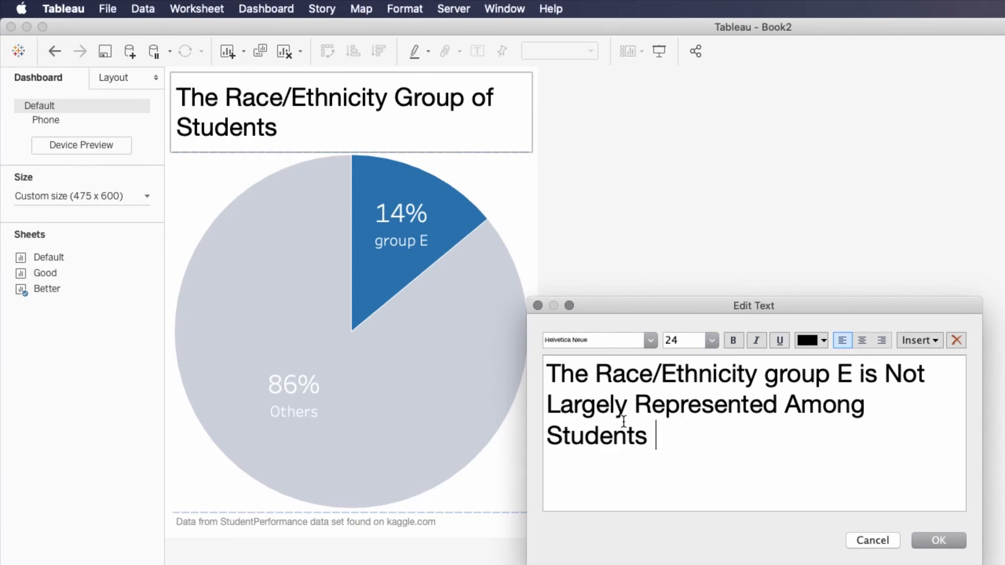
# Set the new title's font size to 18, remove its trailing space and apply the text edit
pyautogui.moveTo(678, 441); pyautogui.dragTo(538, 370)
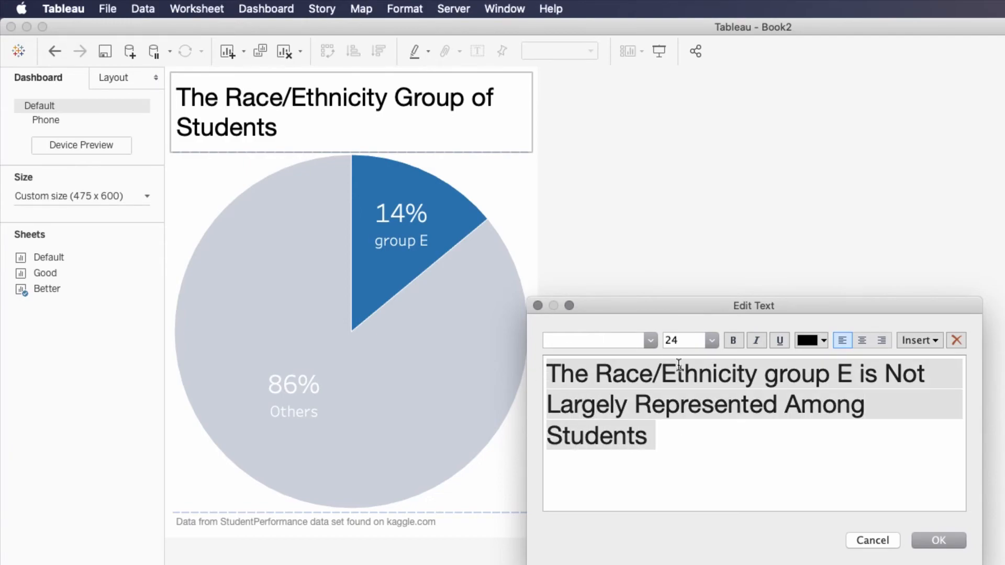
pyautogui.click(717, 343)
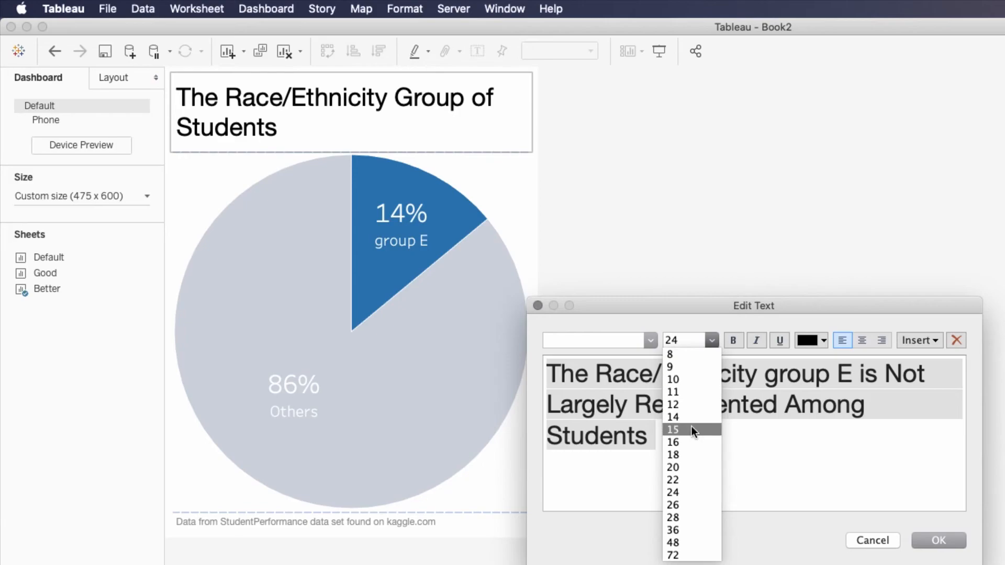
pyautogui.click(687, 454)
pyautogui.click(809, 390)
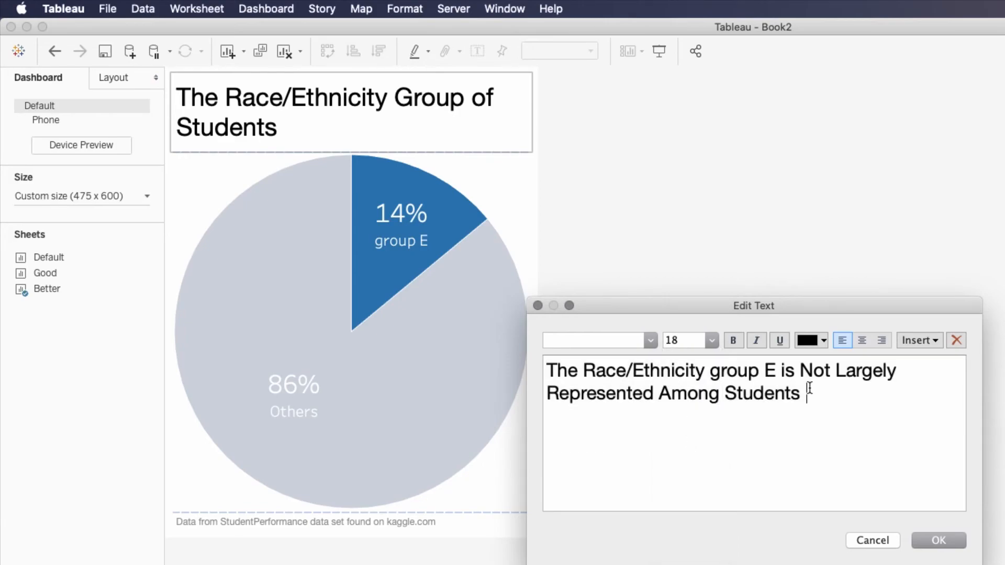
pyautogui.press('BackSpace')
pyautogui.click(938, 542)
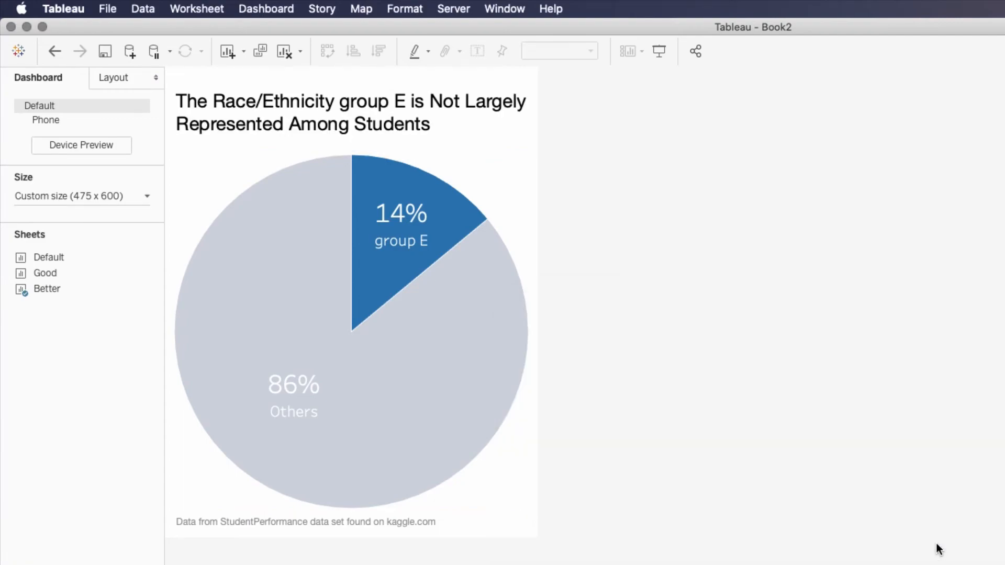
# Try a font size of 20 for the whole dashboard title
pyautogui.doubleClick(317, 125)
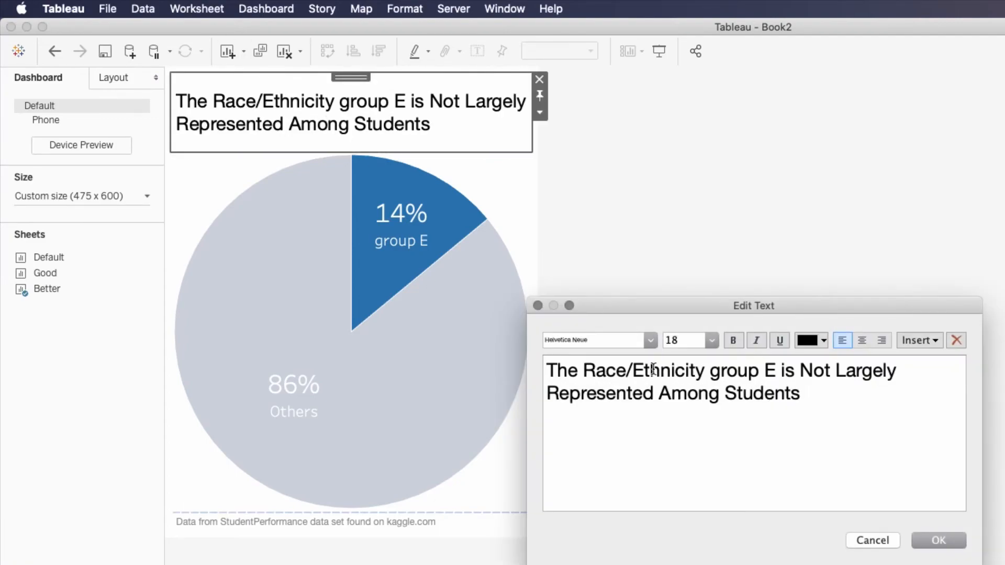
pyautogui.moveTo(833, 406); pyautogui.dragTo(523, 348)
pyautogui.click(711, 340)
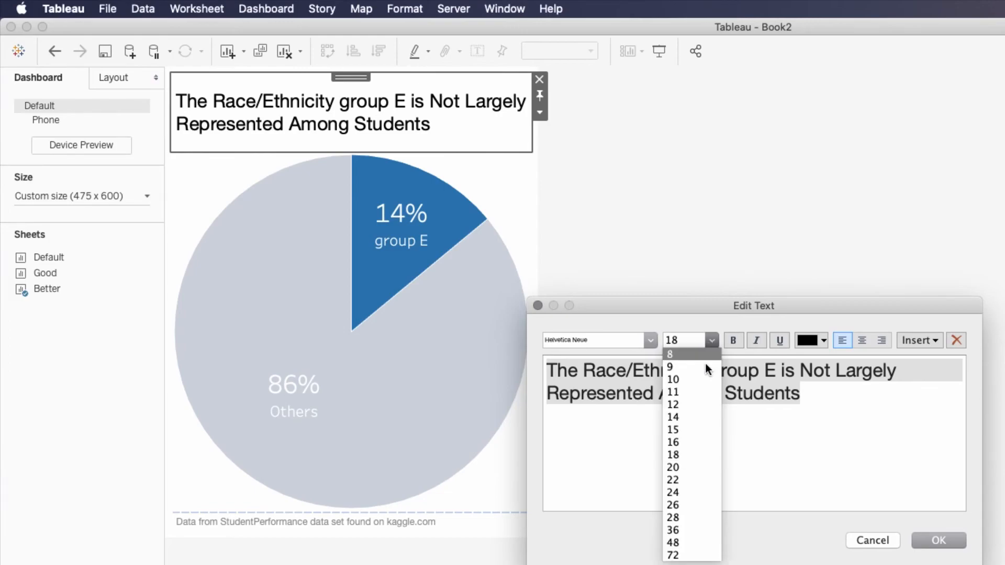
pyautogui.click(702, 467)
pyautogui.click(931, 544)
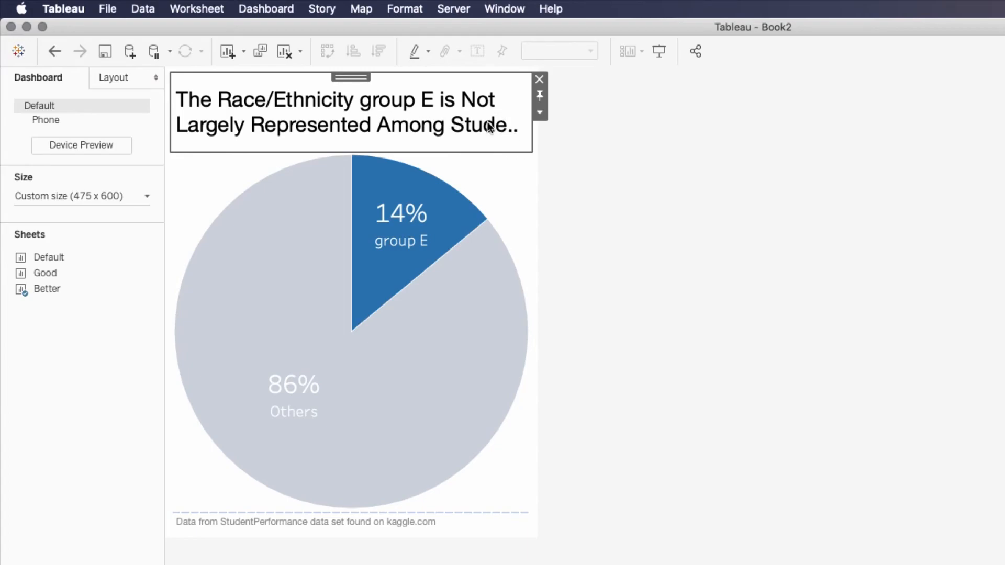
# Return the whole dashboard title to font size 18 and deselect it
pyautogui.doubleClick(433, 128)
pyautogui.moveTo(828, 434); pyautogui.dragTo(777, 398)
pyautogui.press('super+a')
pyautogui.click(712, 341)
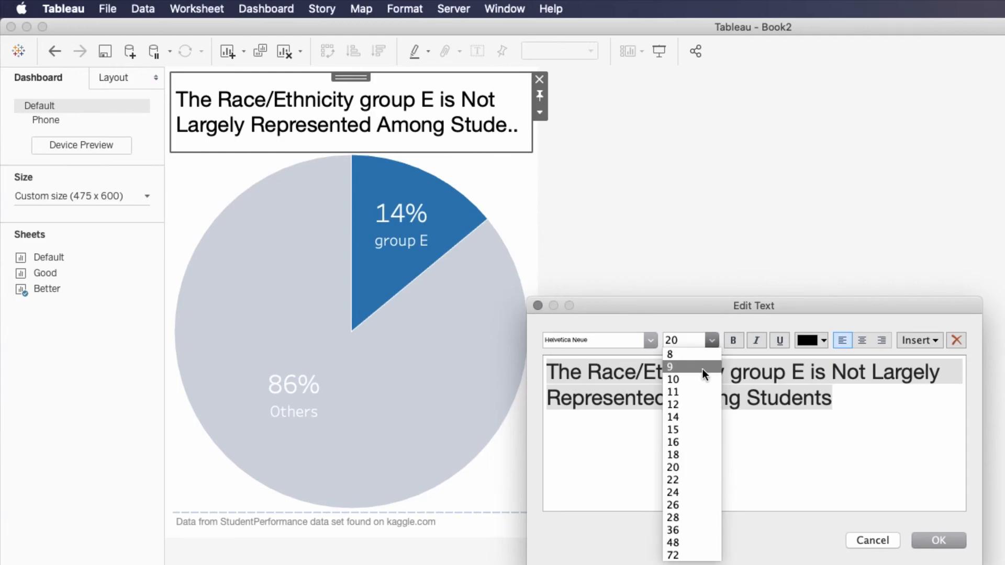
pyautogui.click(675, 455)
pyautogui.click(924, 541)
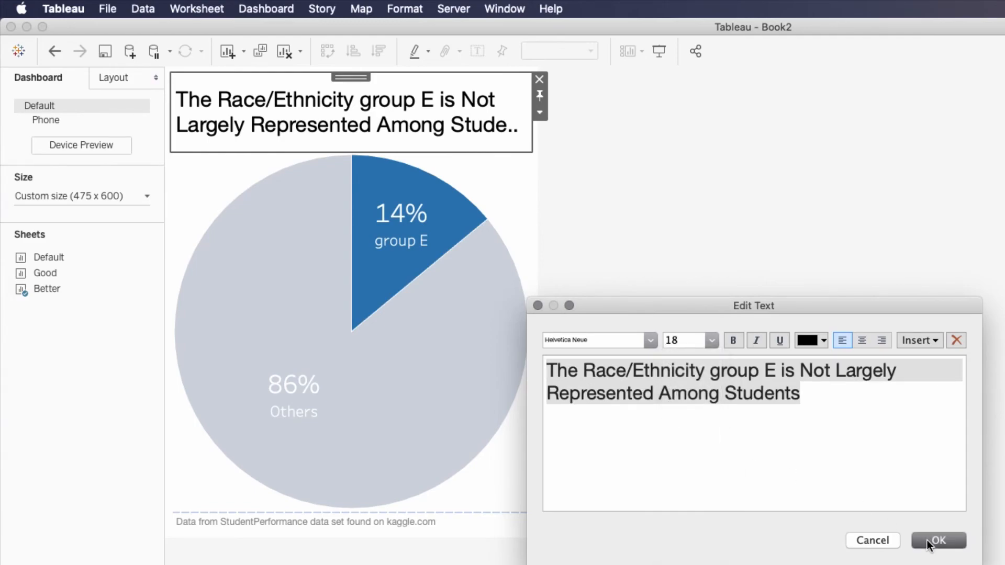
pyautogui.click(627, 224)
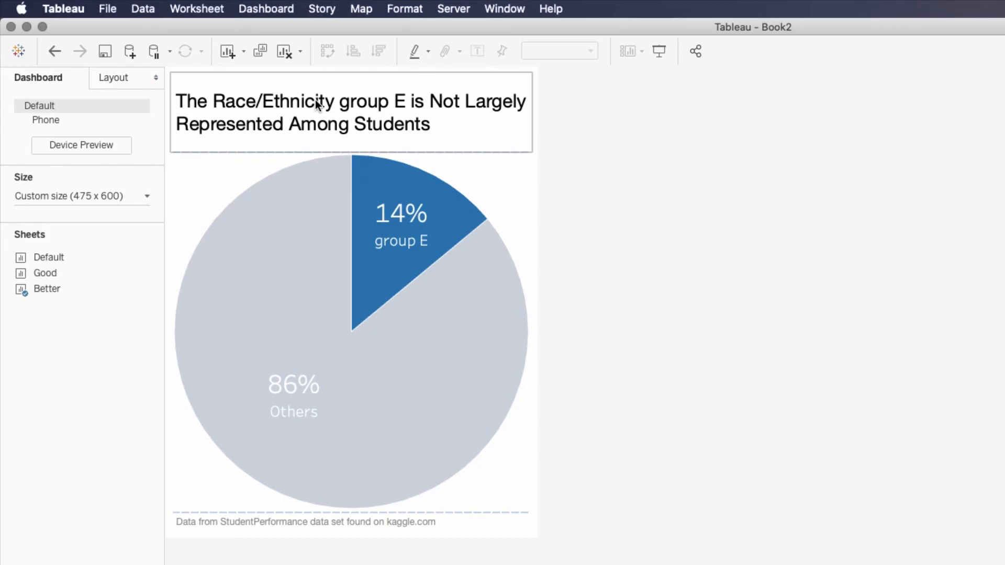
pyautogui.moveTo(302, 271)
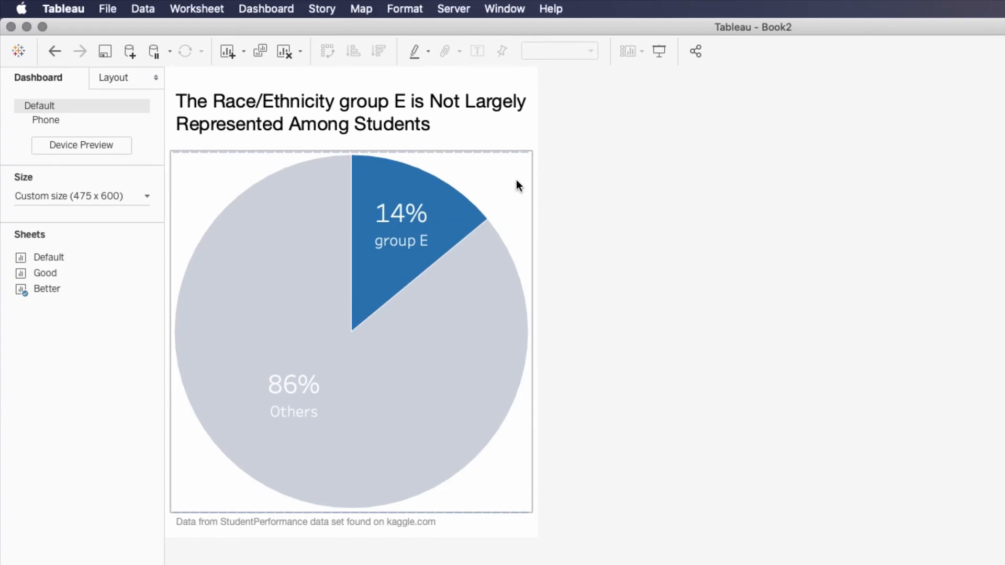
pyautogui.moveTo(469, 196)
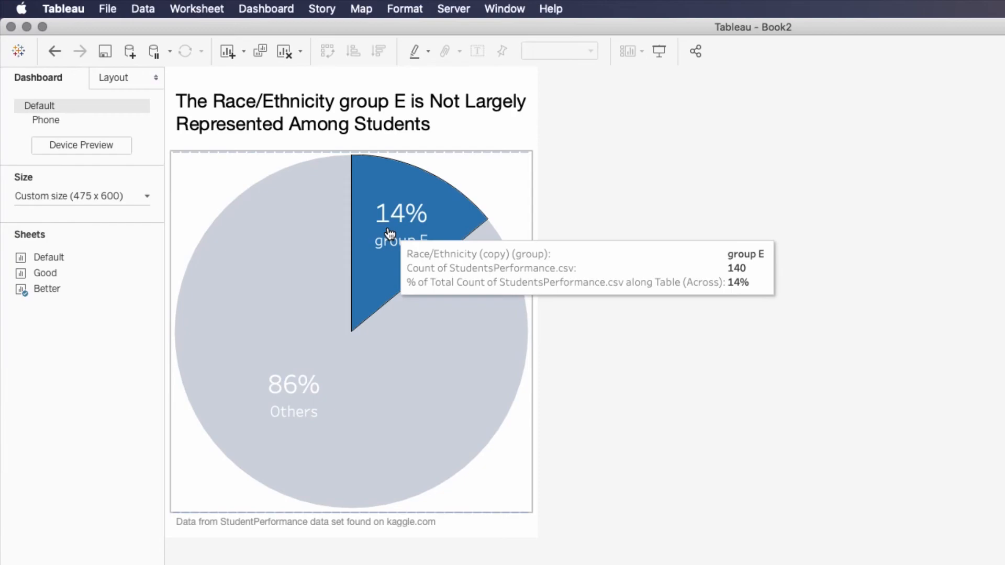